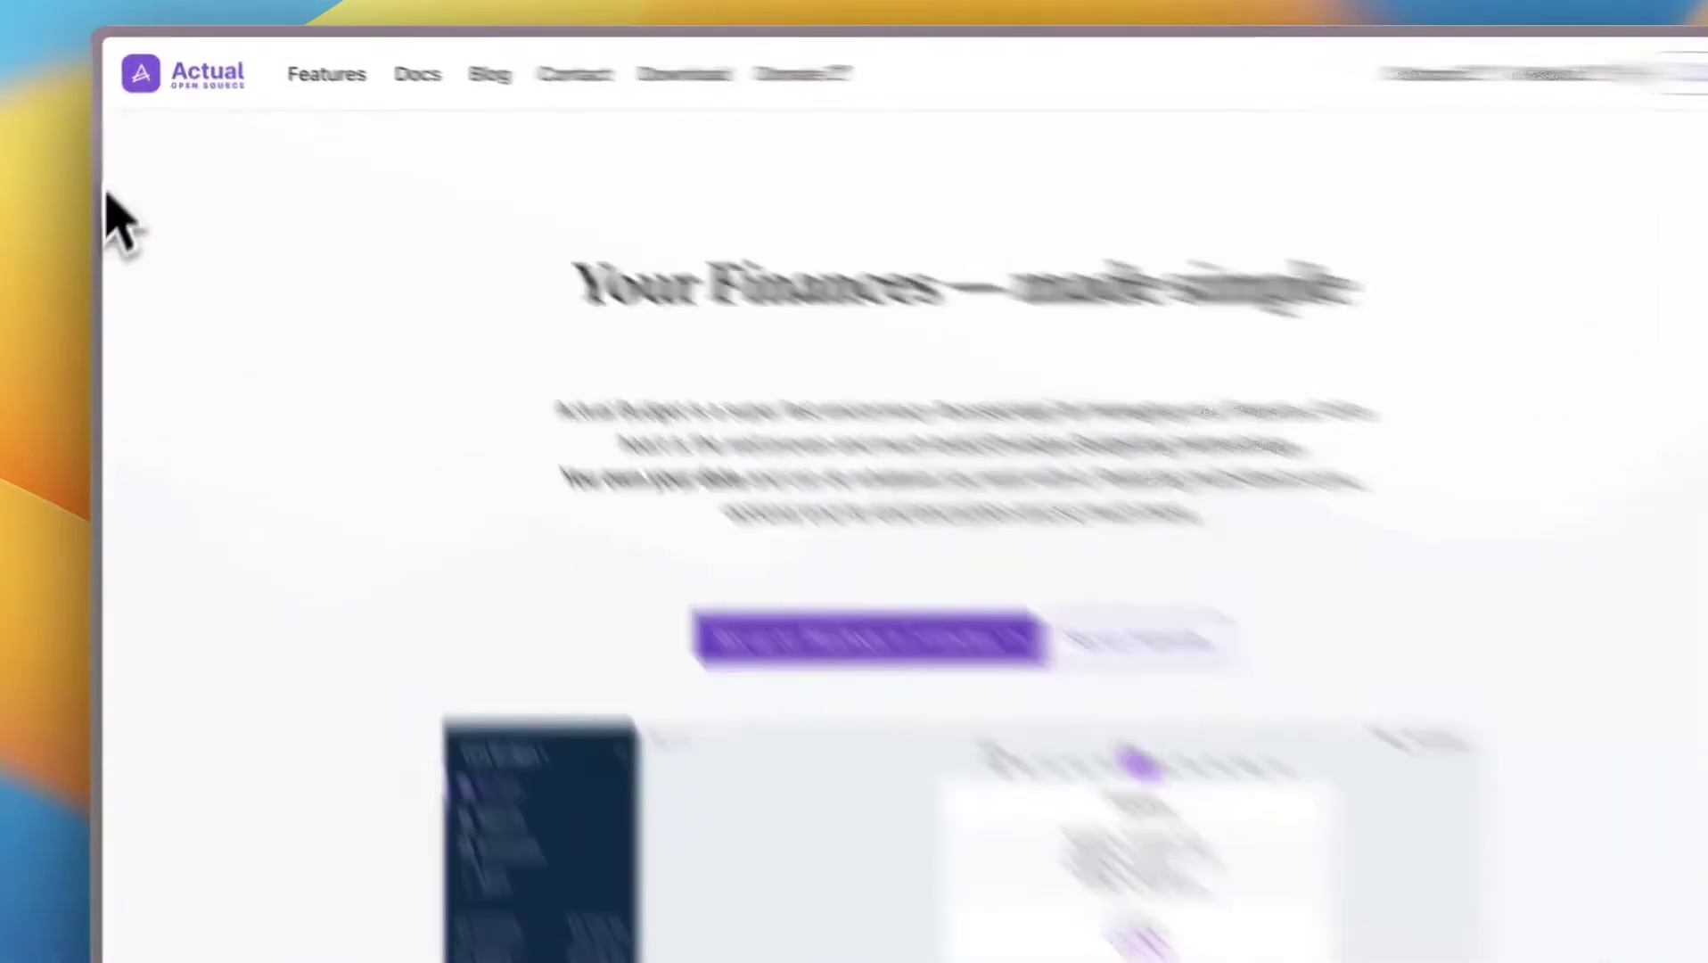
Scroll up and down the Actual Budget homepage to review its features.
{"action": "mouse_move", "coordinate": [106, 163]}
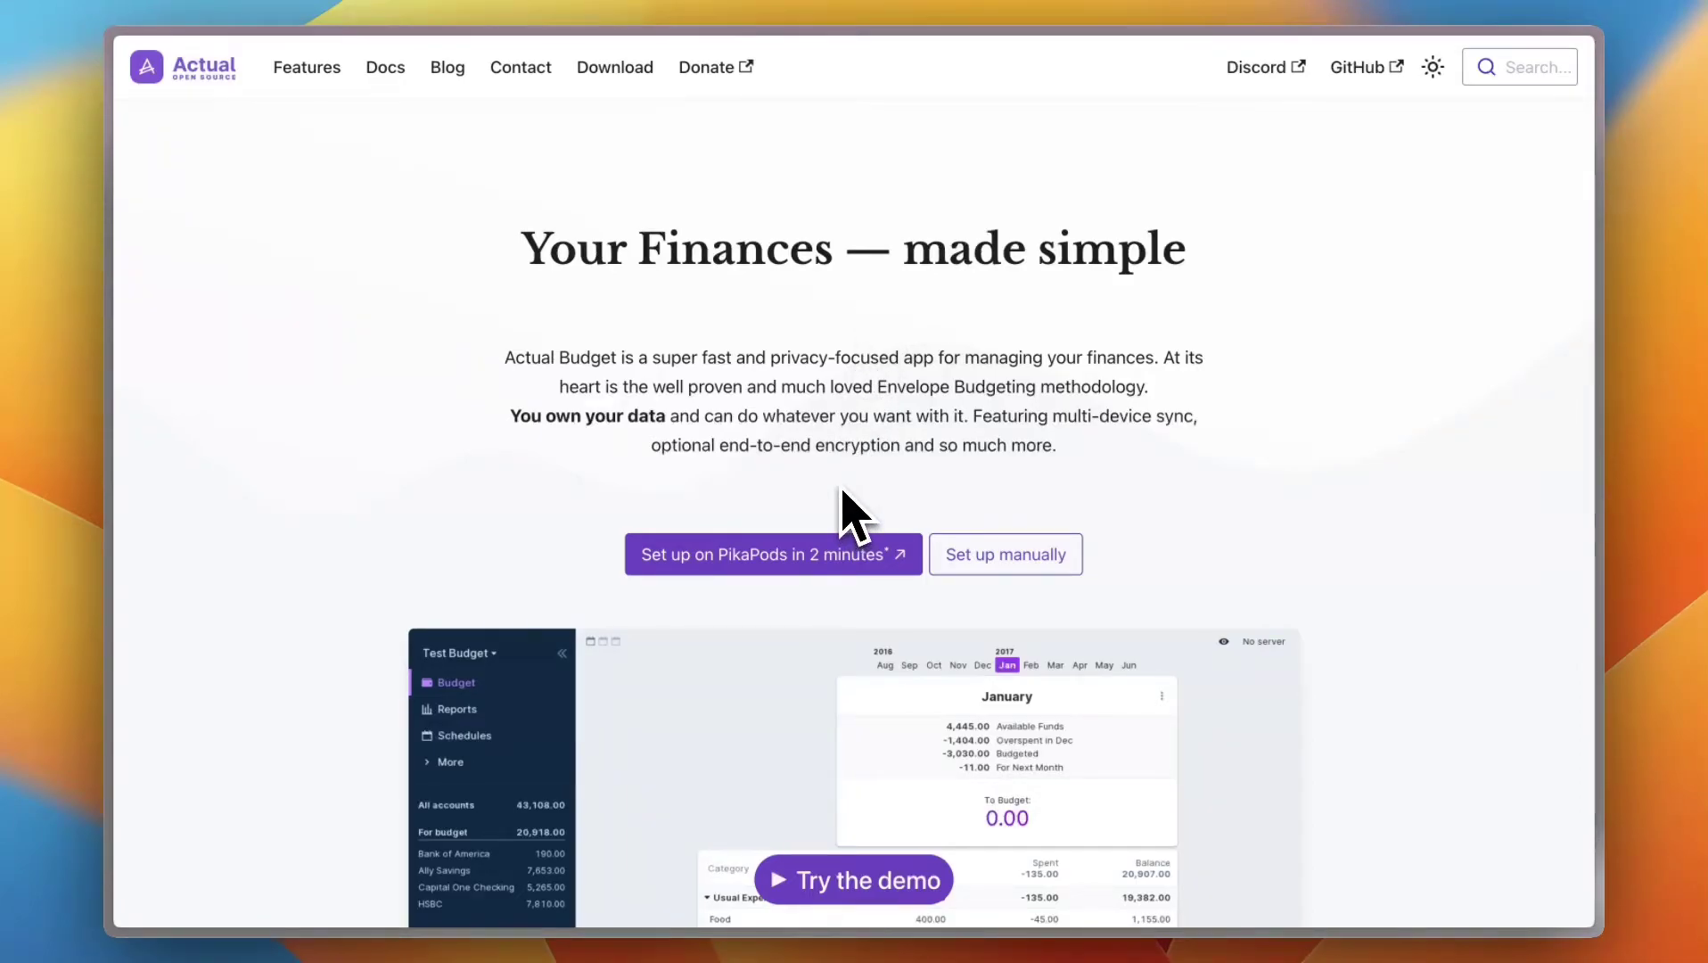
{"action": "scroll", "coordinate": [842, 490], "scroll_direction": "down", "scroll_amount": 5}
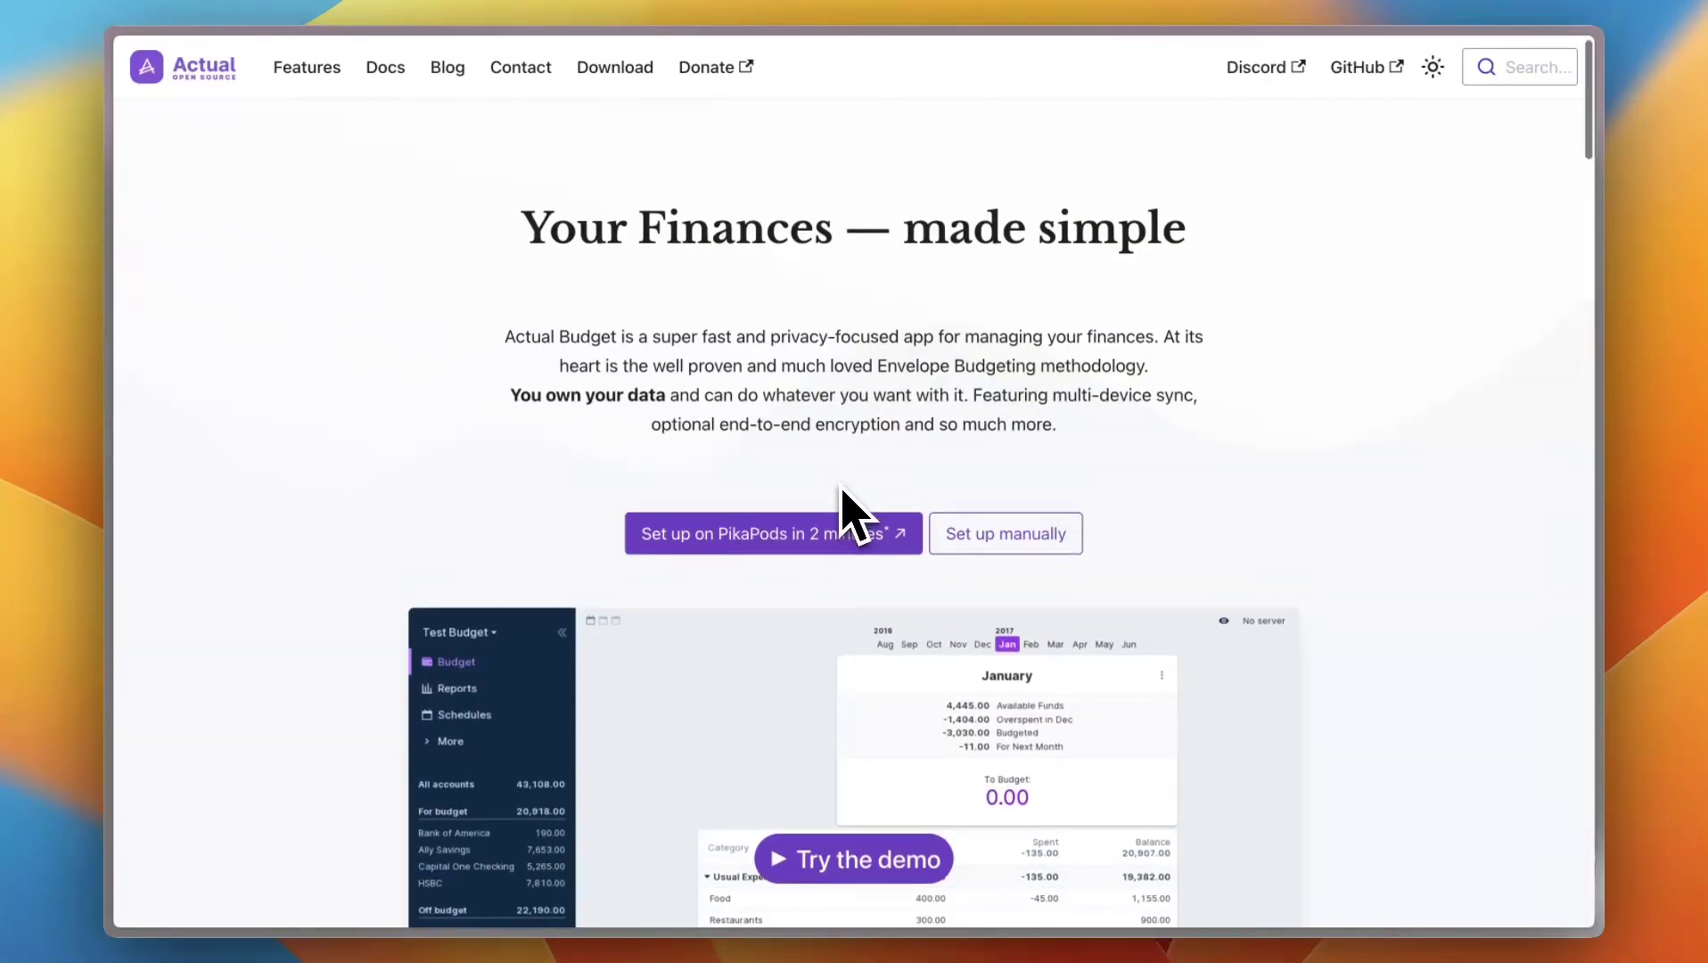
{"action": "scroll", "coordinate": [845, 510], "scroll_direction": "down", "scroll_amount": 5}
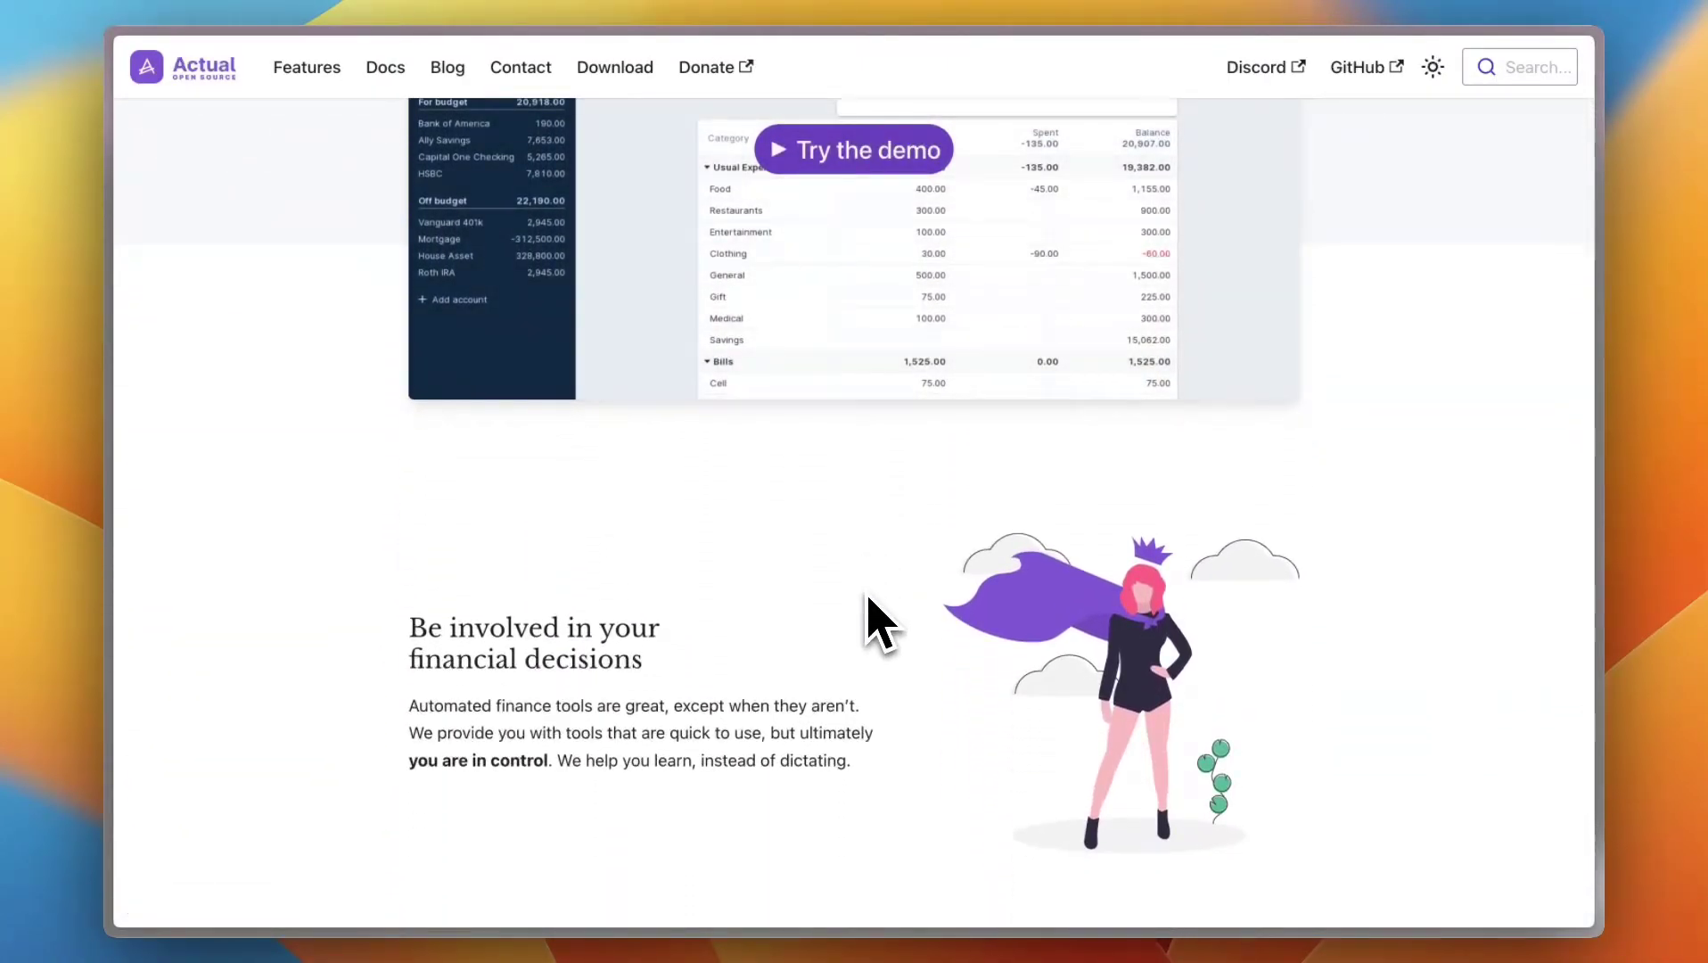
{"action": "scroll", "coordinate": [877, 624], "scroll_direction": "up", "scroll_amount": 10}
{"action": "scroll", "coordinate": [878, 624], "scroll_direction": "down", "scroll_amount": 8}
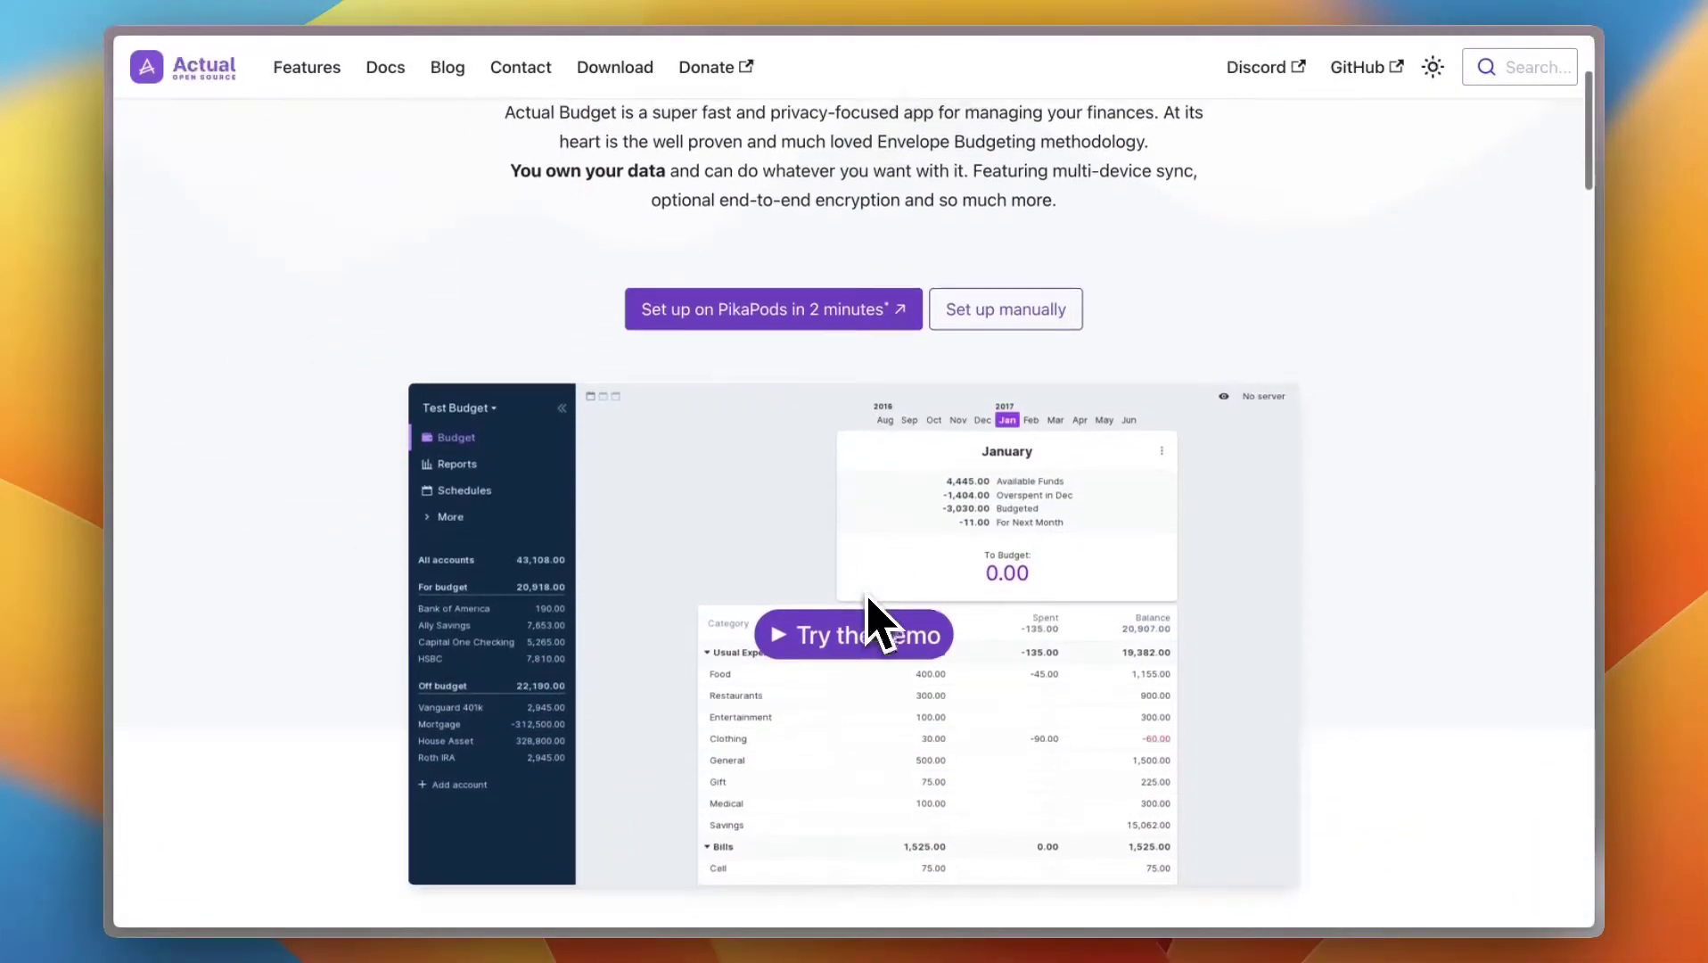
{"action": "scroll", "coordinate": [878, 624], "scroll_direction": "down", "scroll_amount": 20}
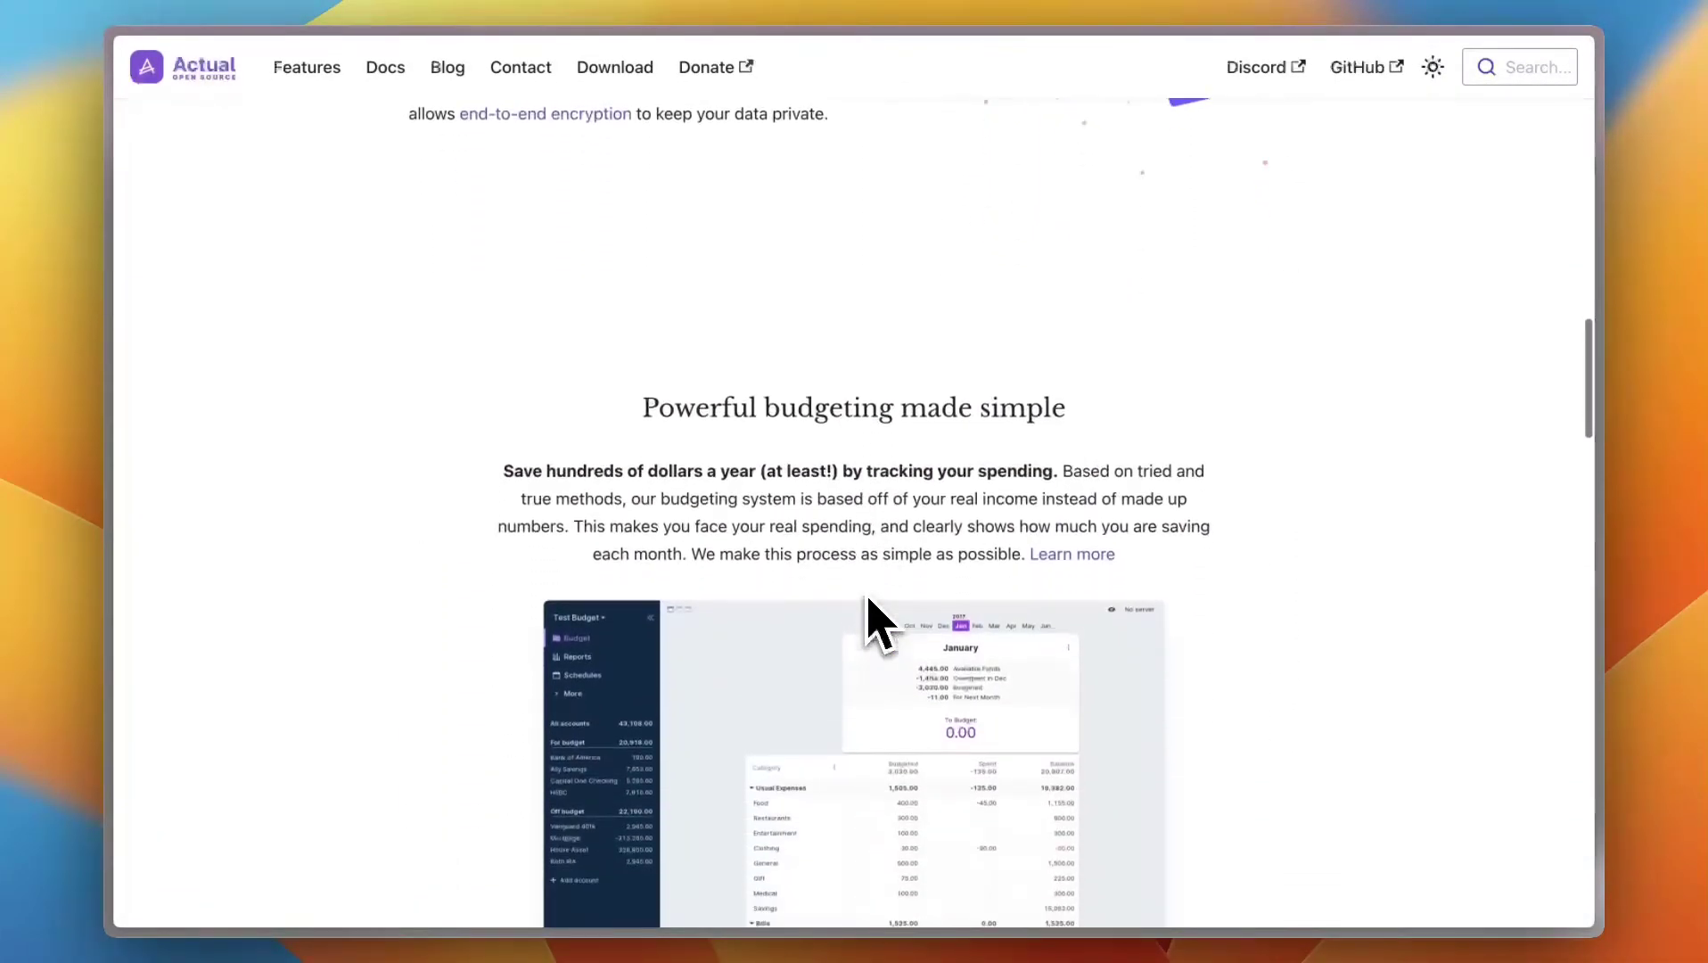
{"action": "scroll", "coordinate": [878, 623], "scroll_direction": "down", "scroll_amount": 15}
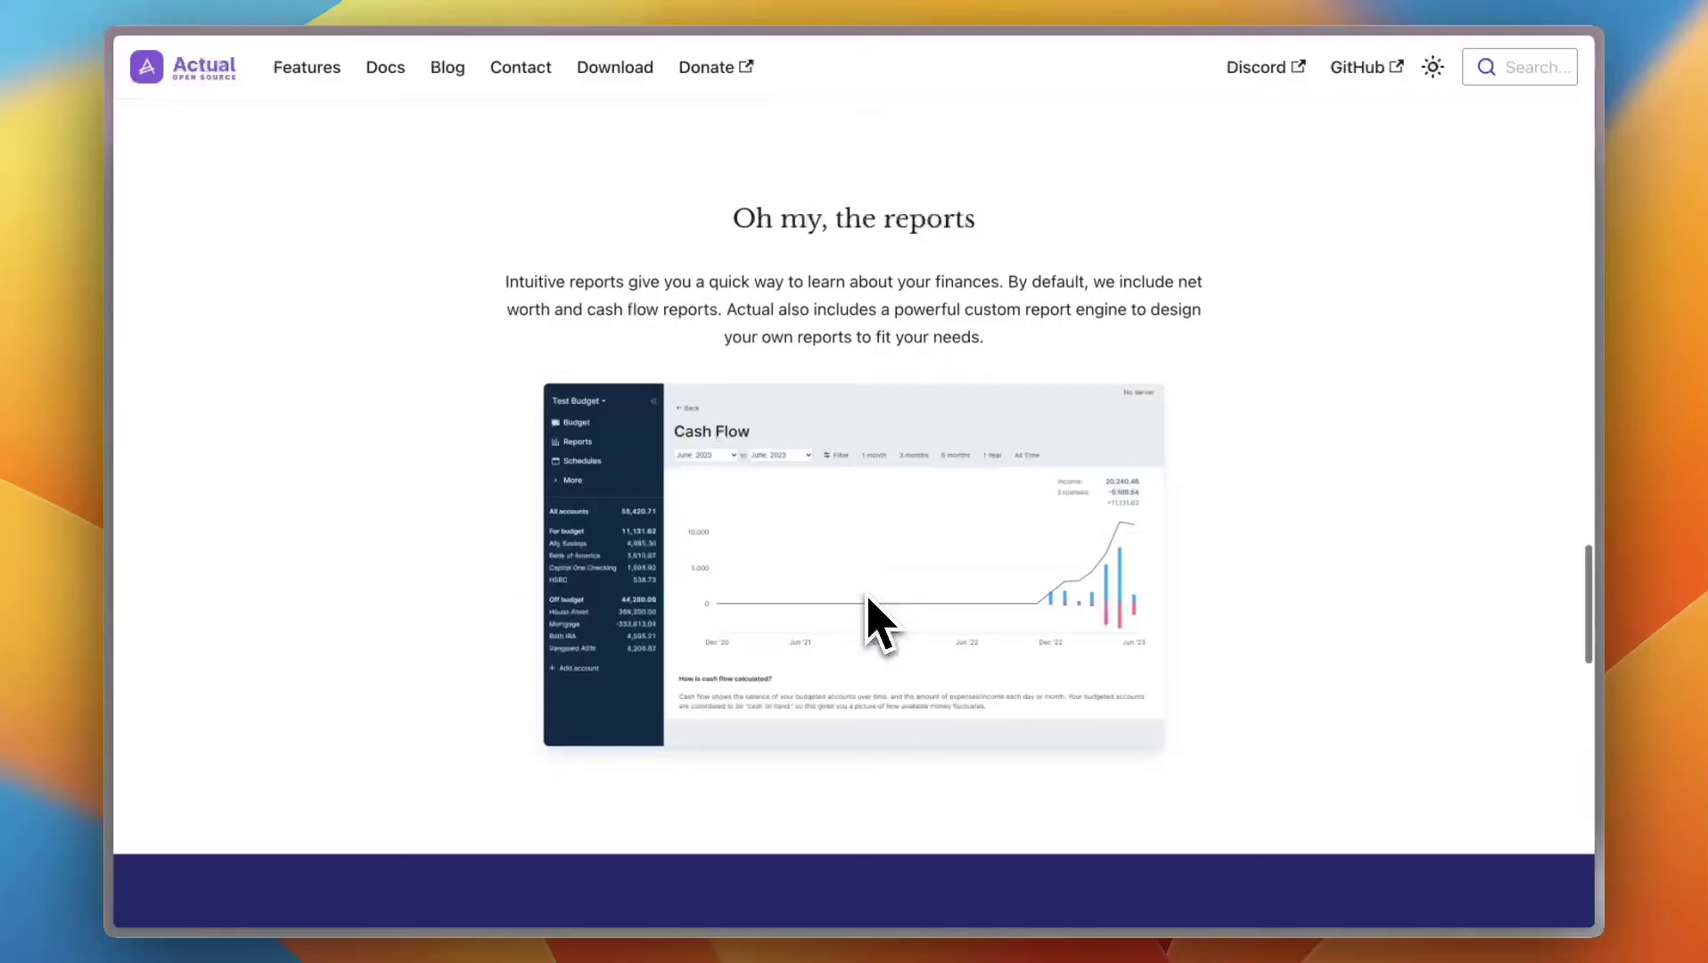
{"action": "scroll", "coordinate": [878, 624], "scroll_direction": "up", "scroll_amount": 13}
{"action": "scroll", "coordinate": [878, 624], "scroll_direction": "up", "scroll_amount": 12}
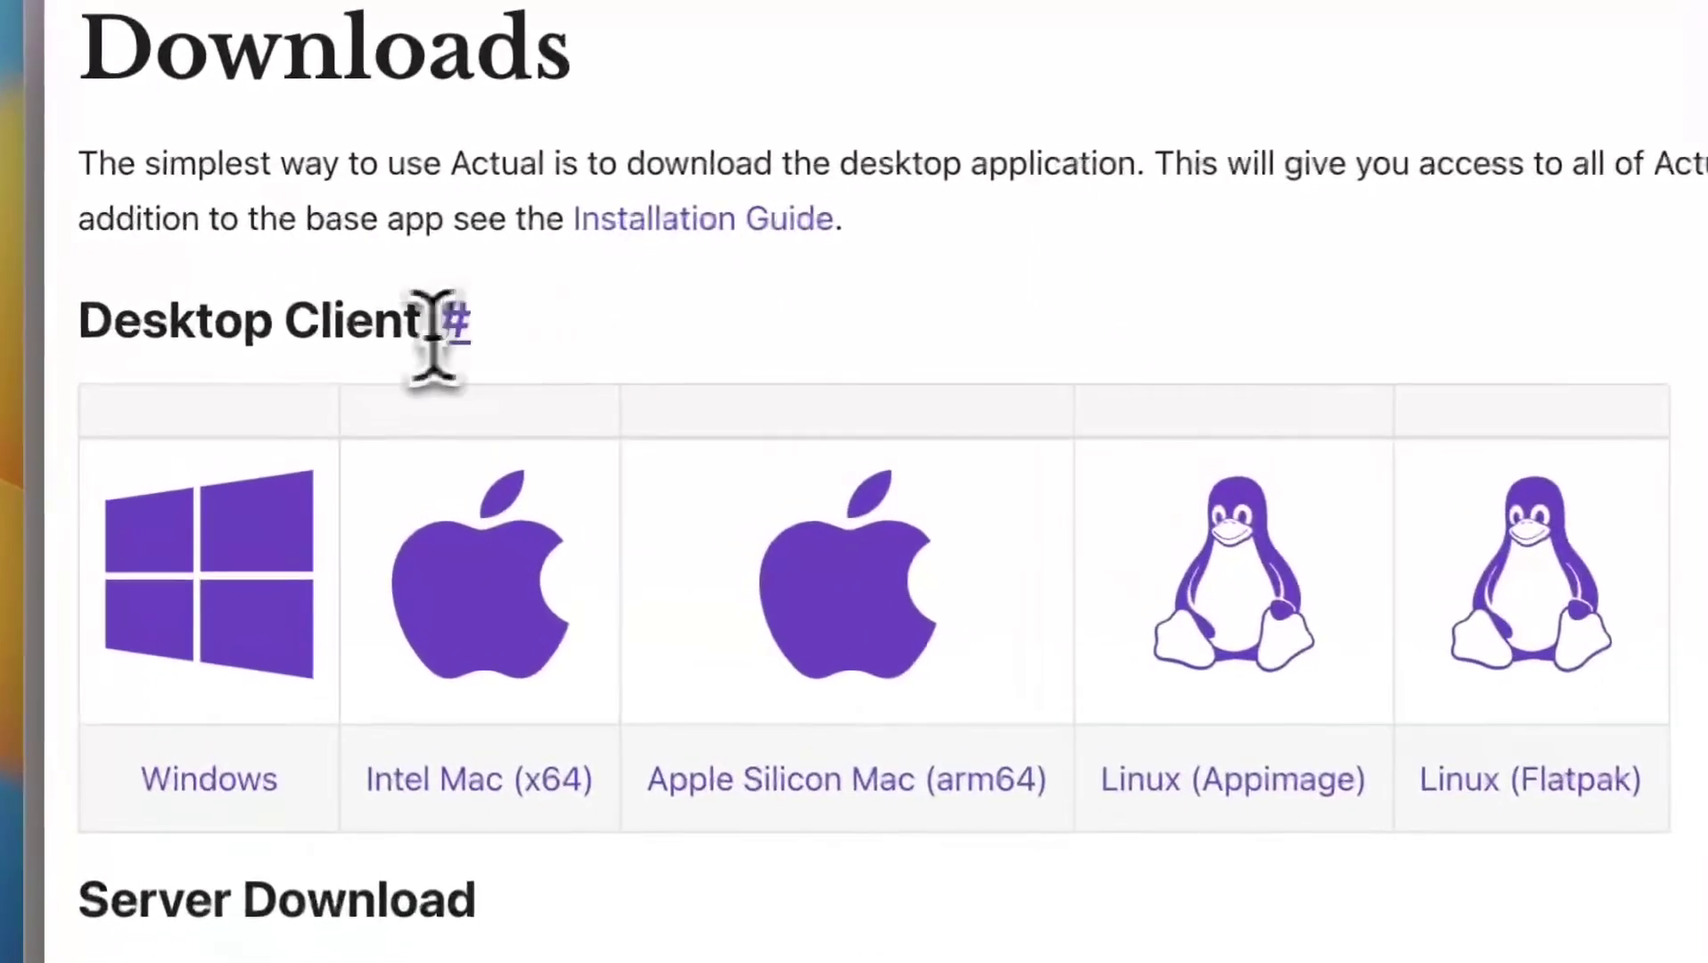
{"action": "left_click_drag", "start_coordinate": [396, 325], "coordinate": [94, 325]}
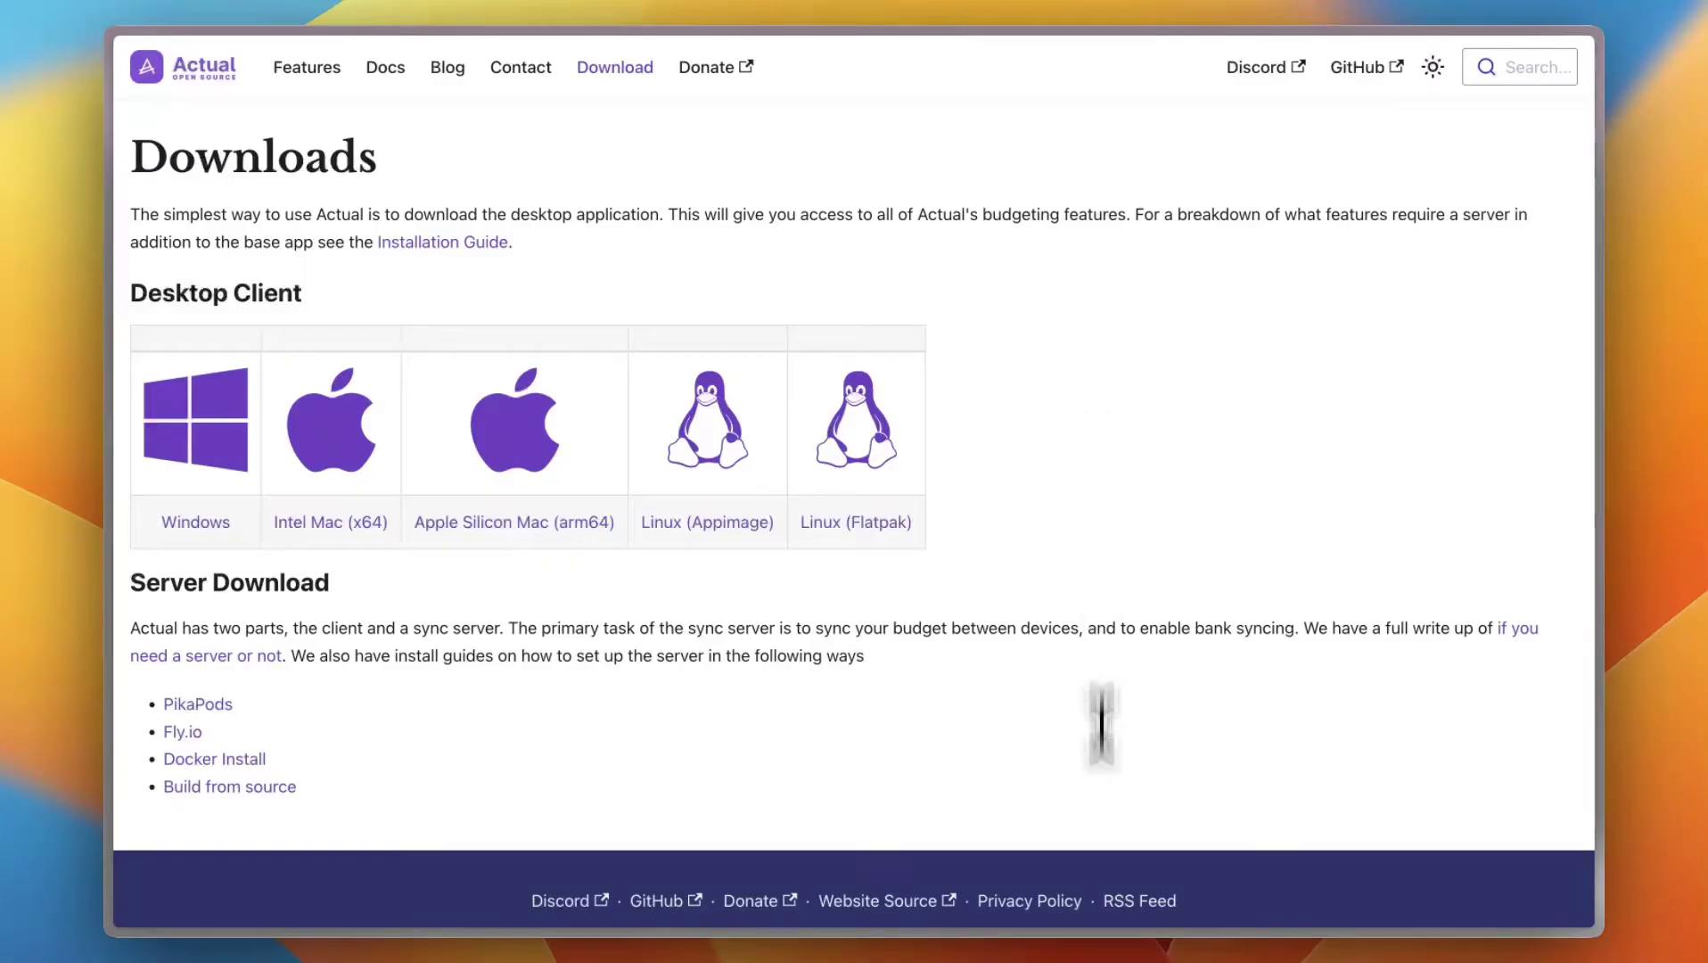
{"action": "mouse_move", "coordinate": [1098, 932]}
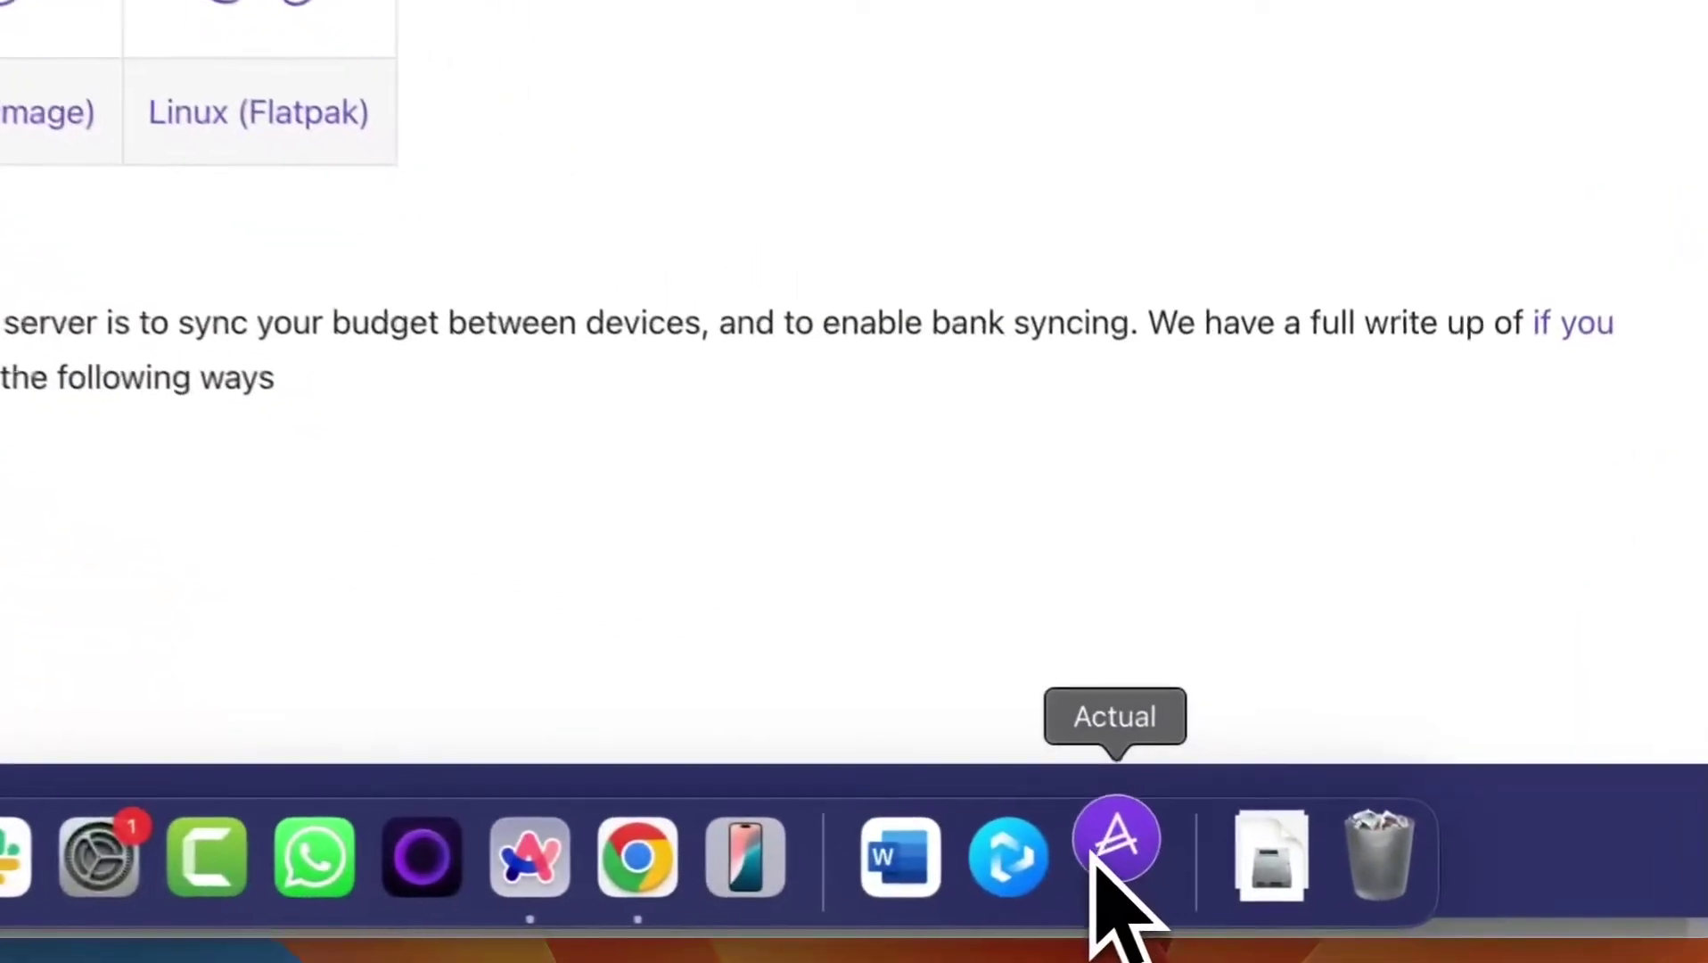
Launch the Actual desktop app, move its window over the web page, and continue without a sync server.
{"action": "left_click", "coordinate": [1106, 843]}
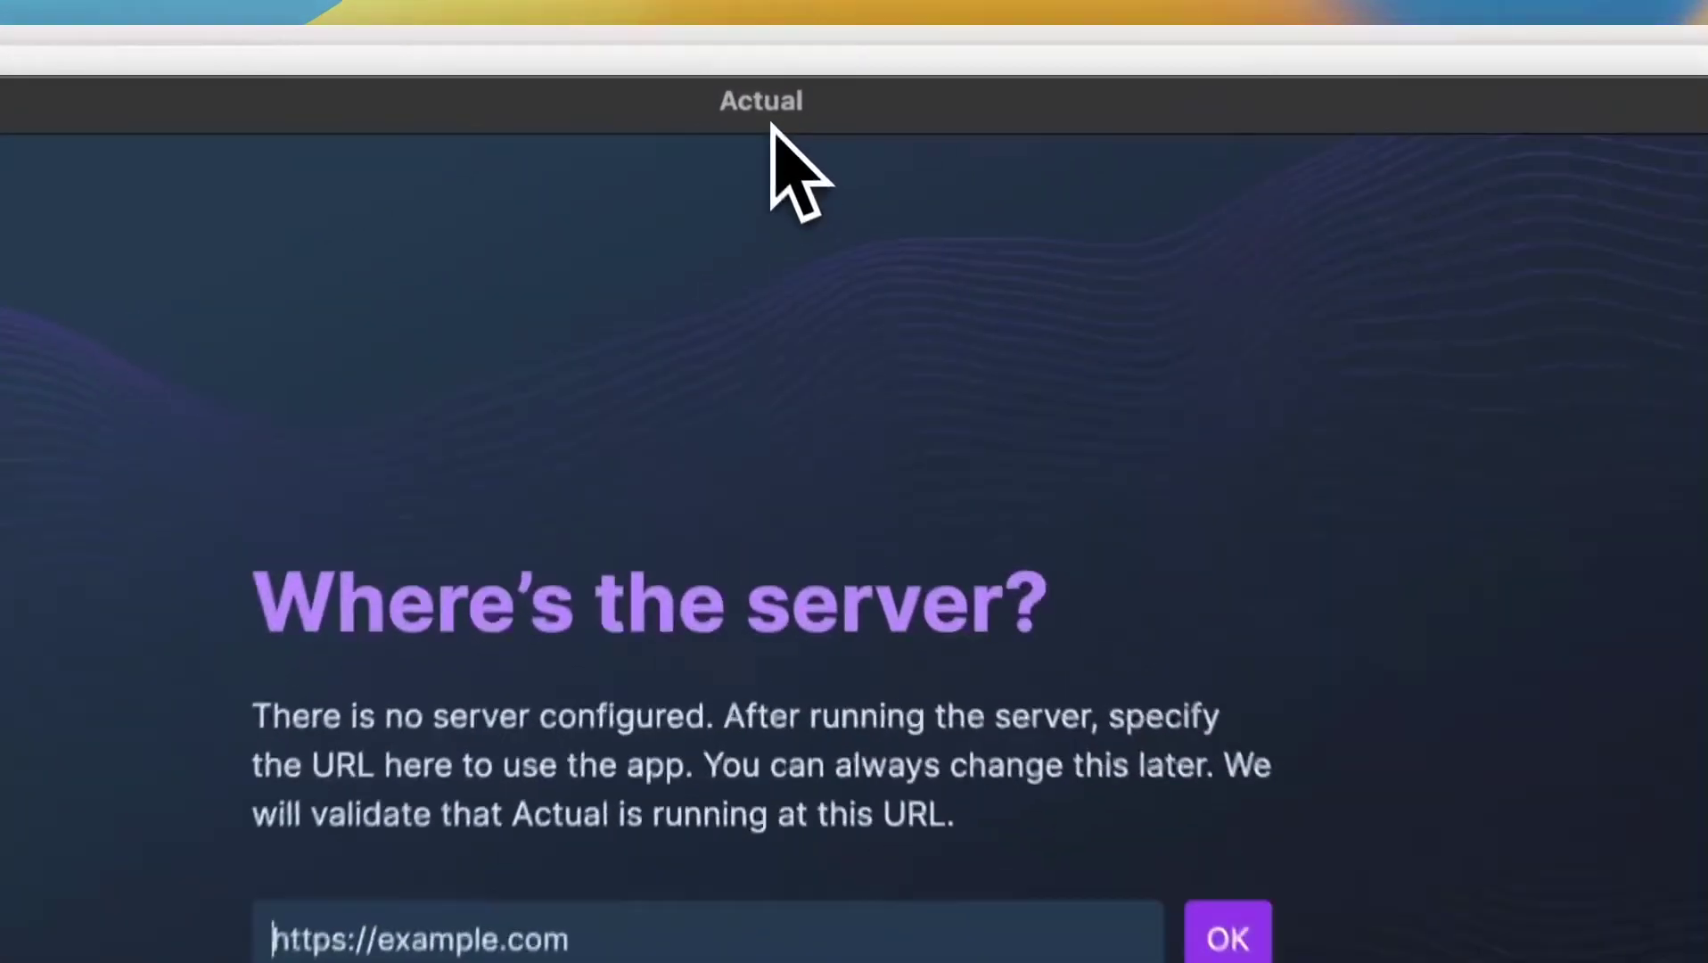
{"action": "left_click_drag", "start_coordinate": [736, 80], "coordinate": [804, 156]}
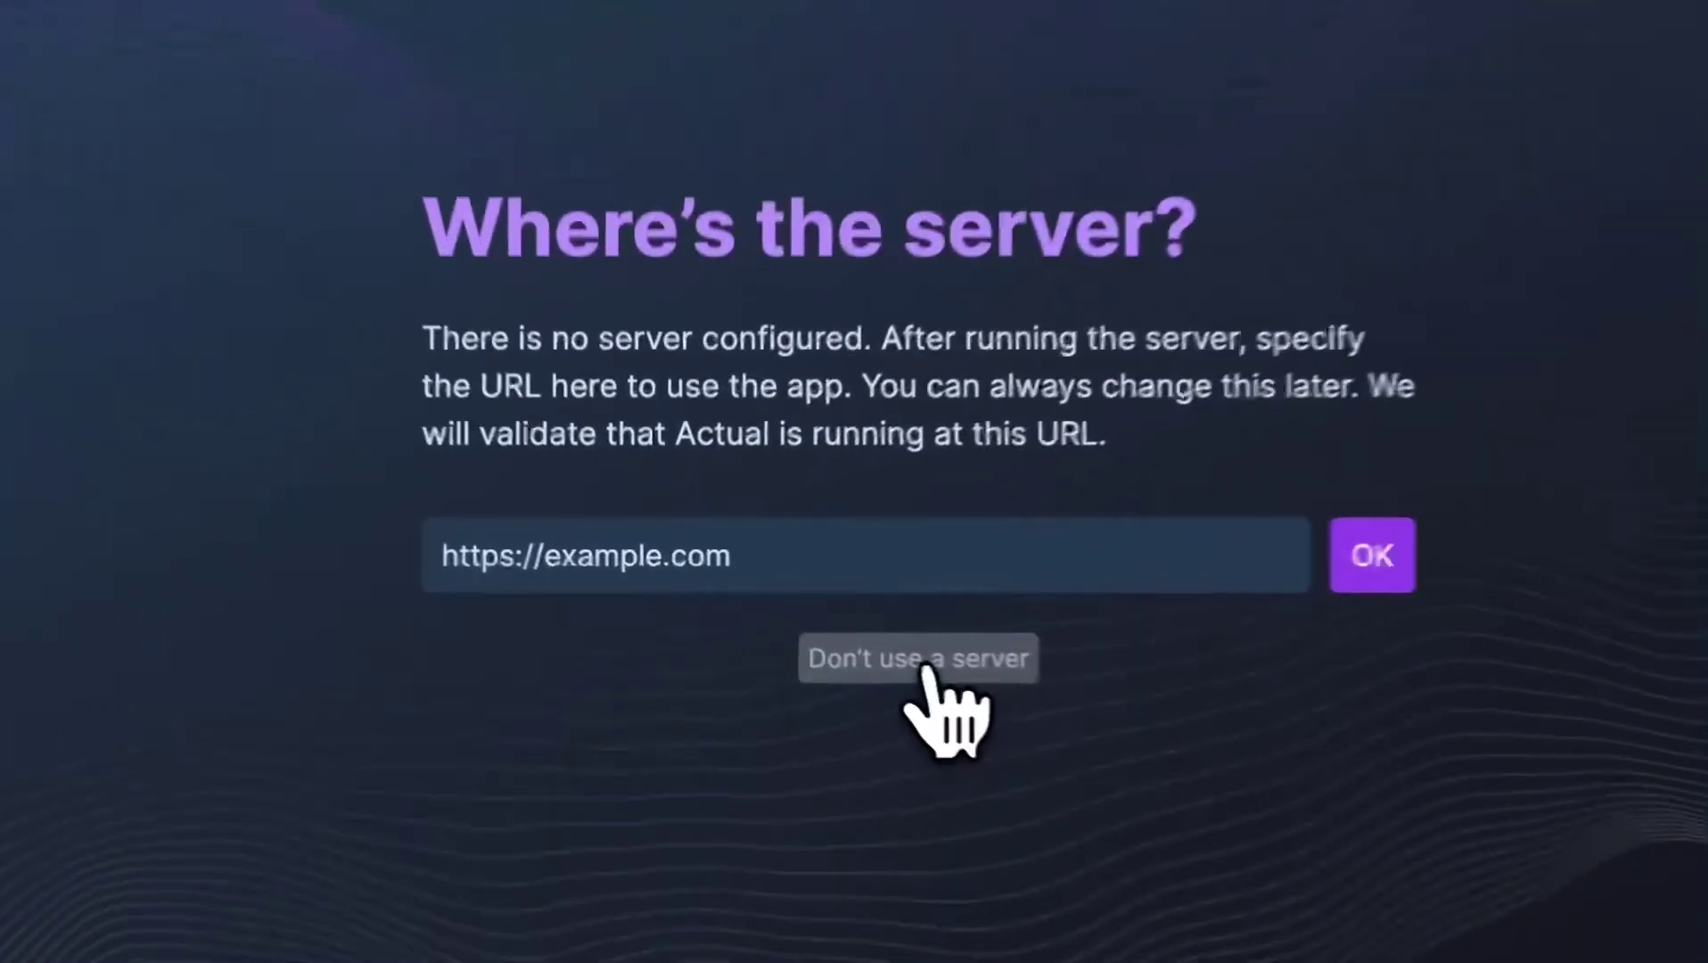
{"action": "left_click", "coordinate": [925, 675]}
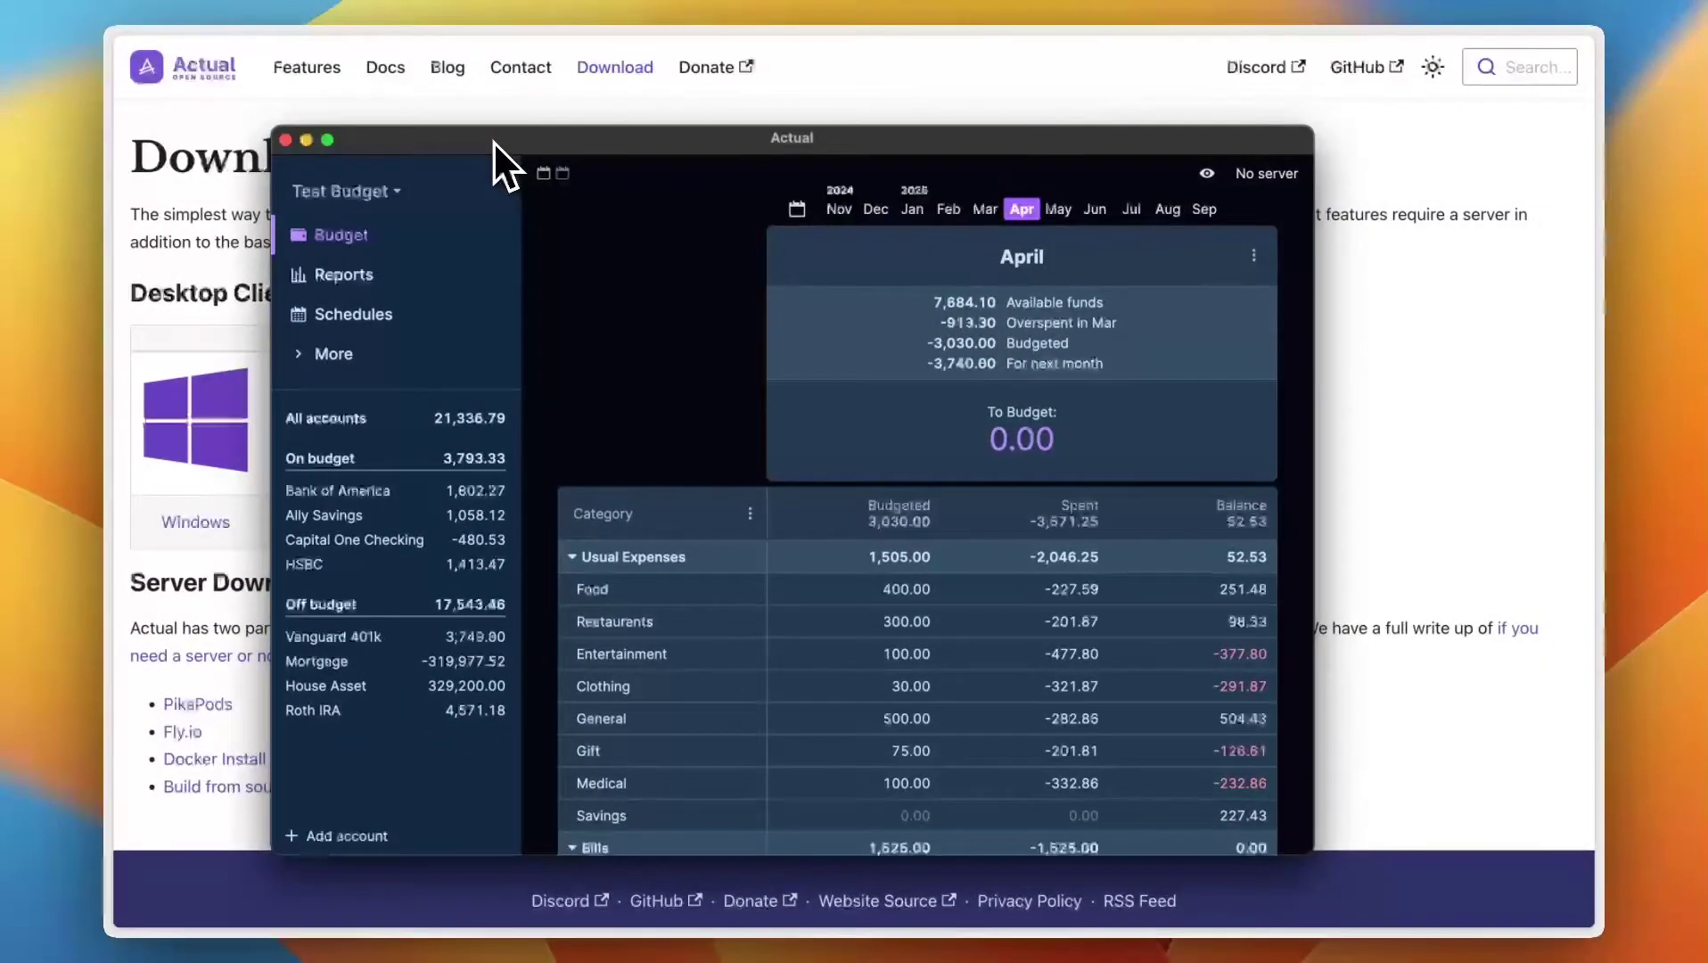
Move the Actual window up-left and stretch its corners to fill most of the screen.
{"action": "left_click_drag", "start_coordinate": [492, 142], "coordinate": [364, 86]}
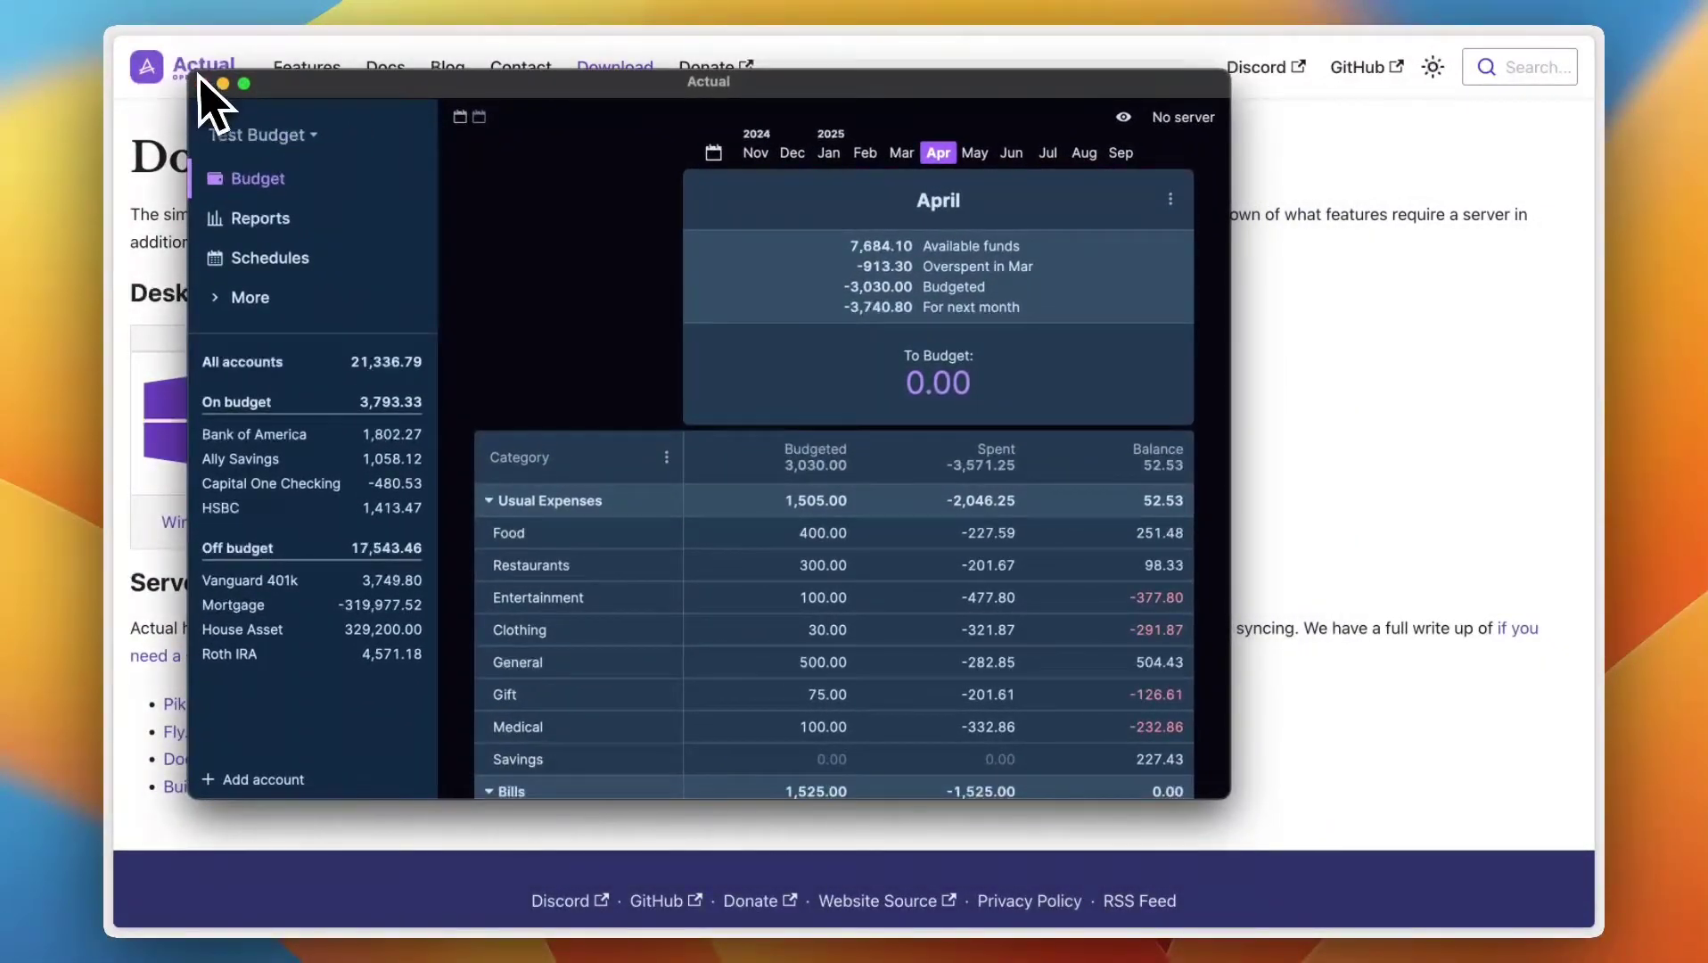
{"action": "left_click_drag", "start_coordinate": [195, 78], "coordinate": [138, 47]}
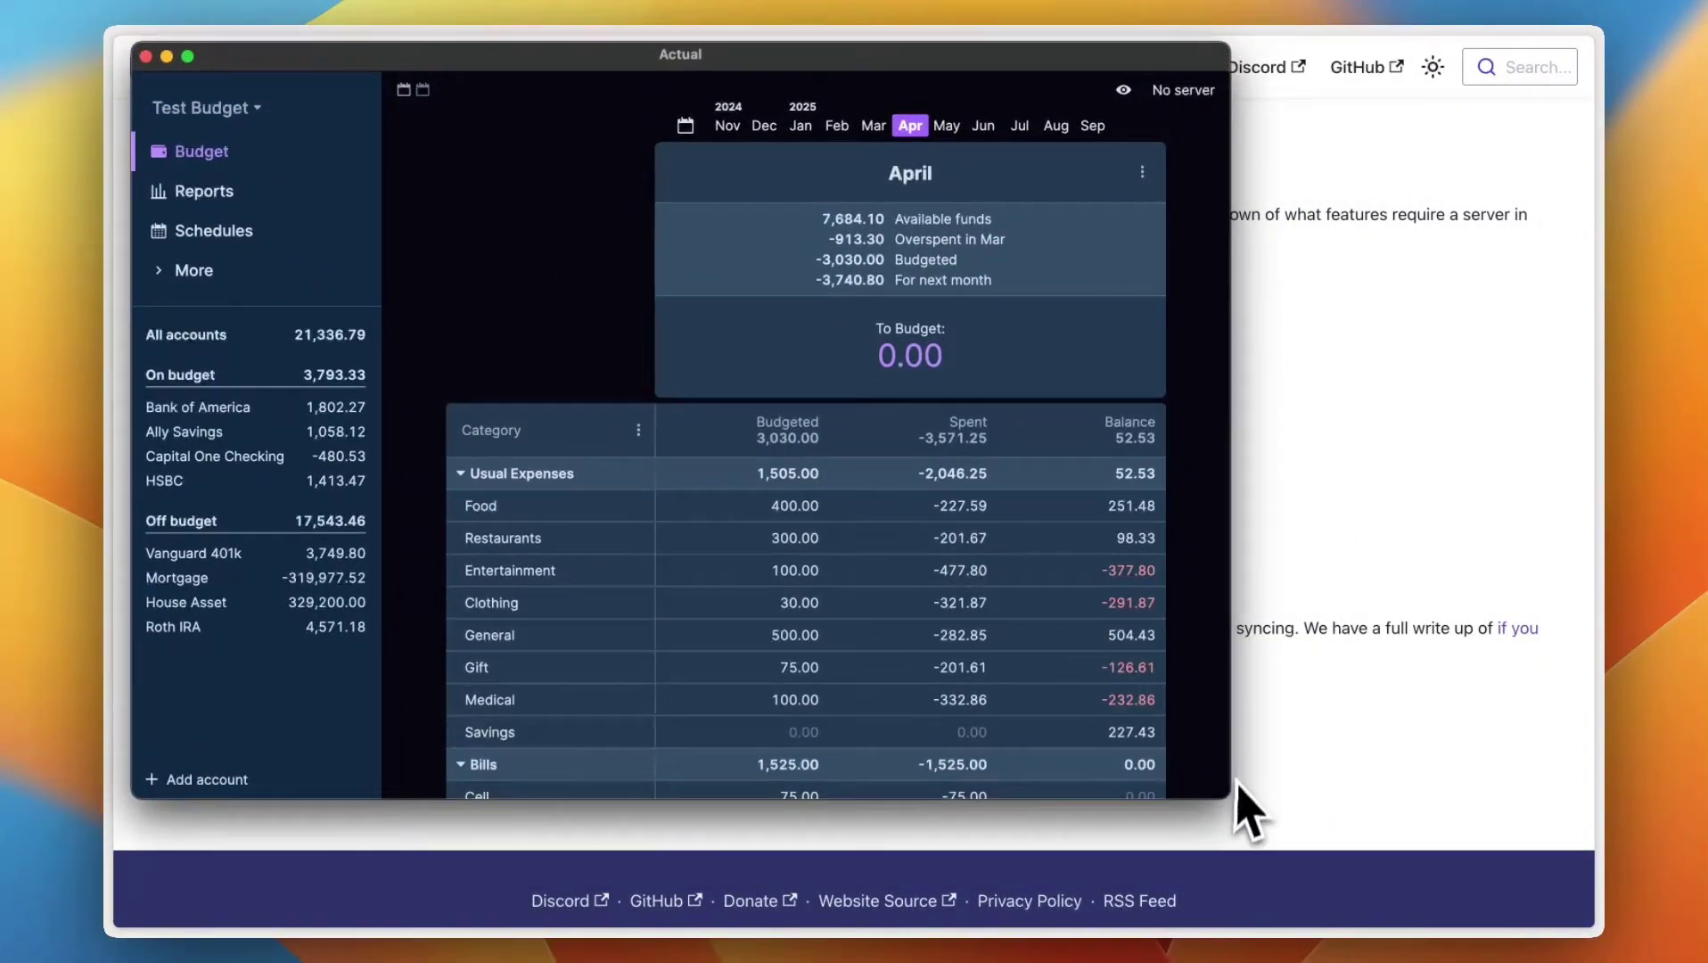
{"action": "left_click_drag", "start_coordinate": [1233, 791], "coordinate": [1584, 938]}
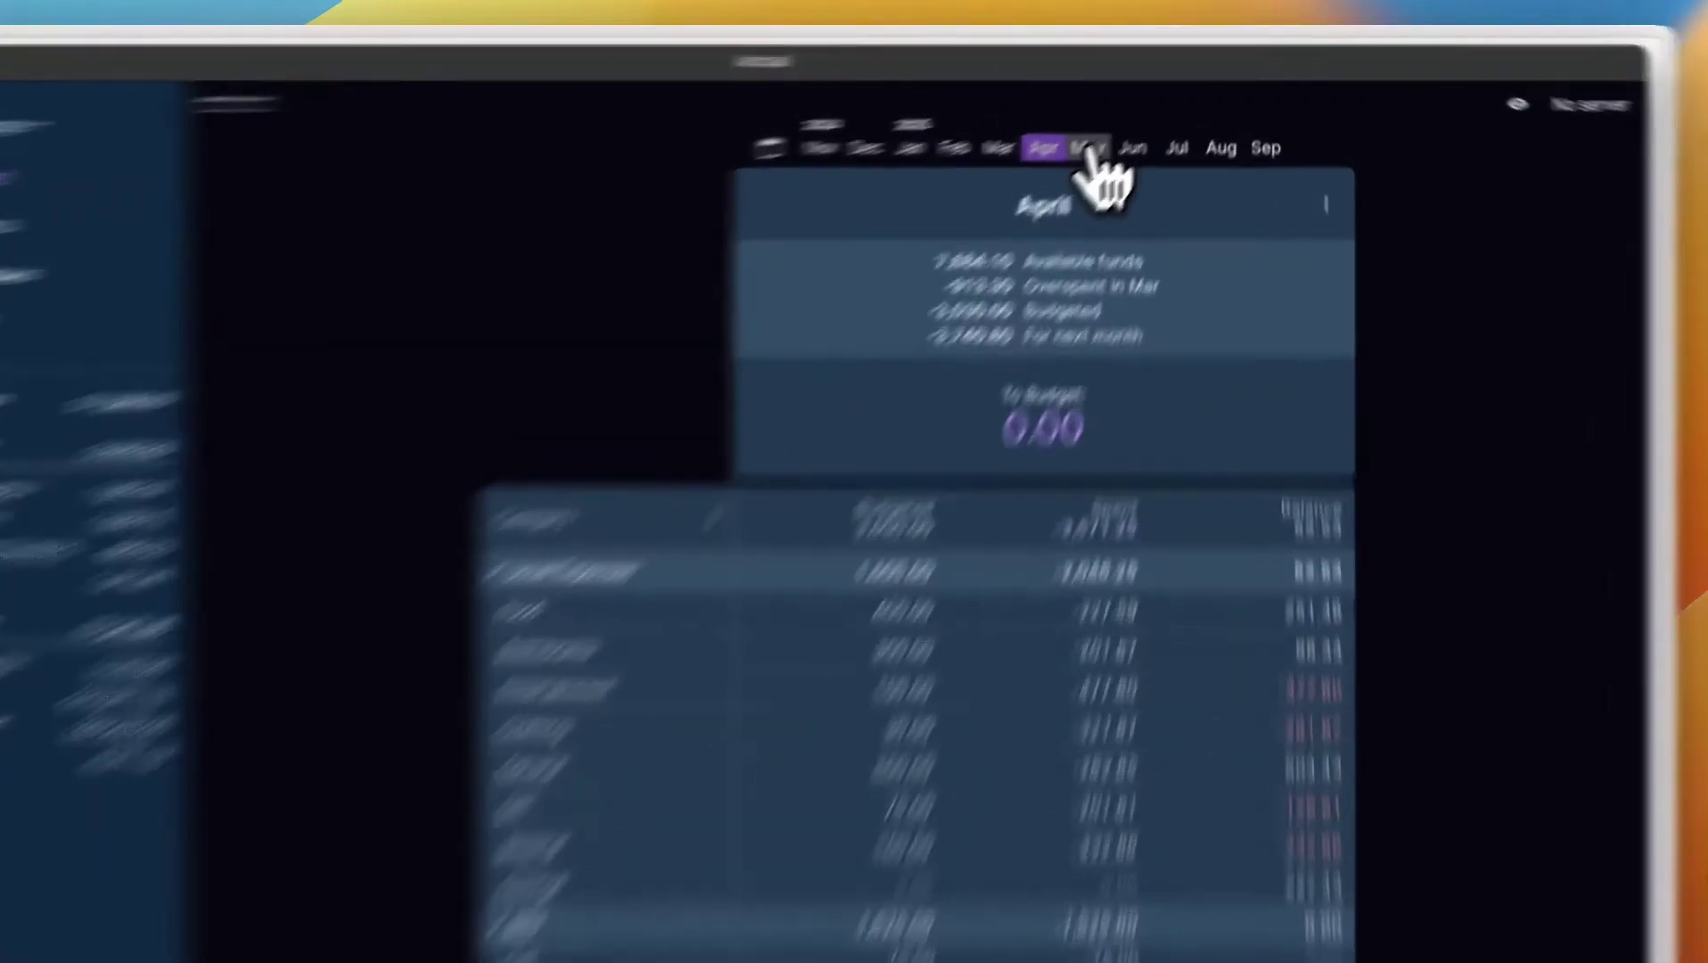
Show May's budget, with 2,711.66 left to budget, and scroll through its categories.
{"action": "left_click", "coordinate": [1123, 128]}
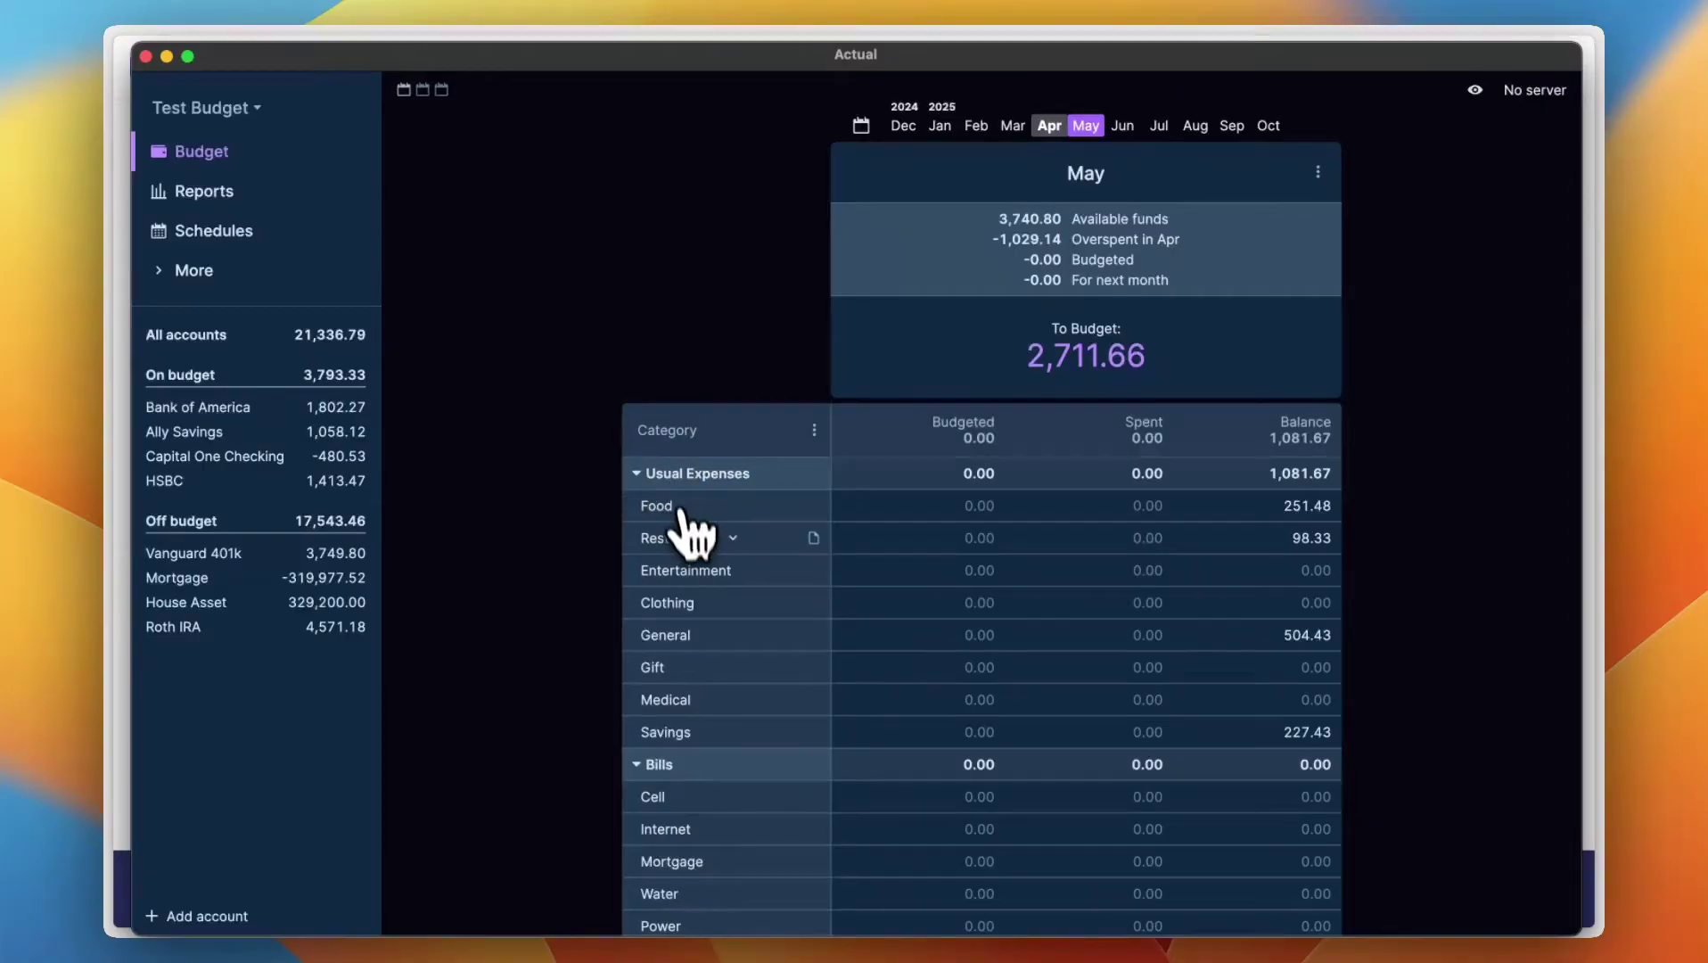
{"action": "scroll", "coordinate": [704, 591], "scroll_direction": "down", "scroll_amount": 2}
{"action": "scroll", "coordinate": [705, 591], "scroll_direction": "up", "scroll_amount": 2}
{"action": "scroll", "coordinate": [717, 767], "scroll_direction": "down", "scroll_amount": 5}
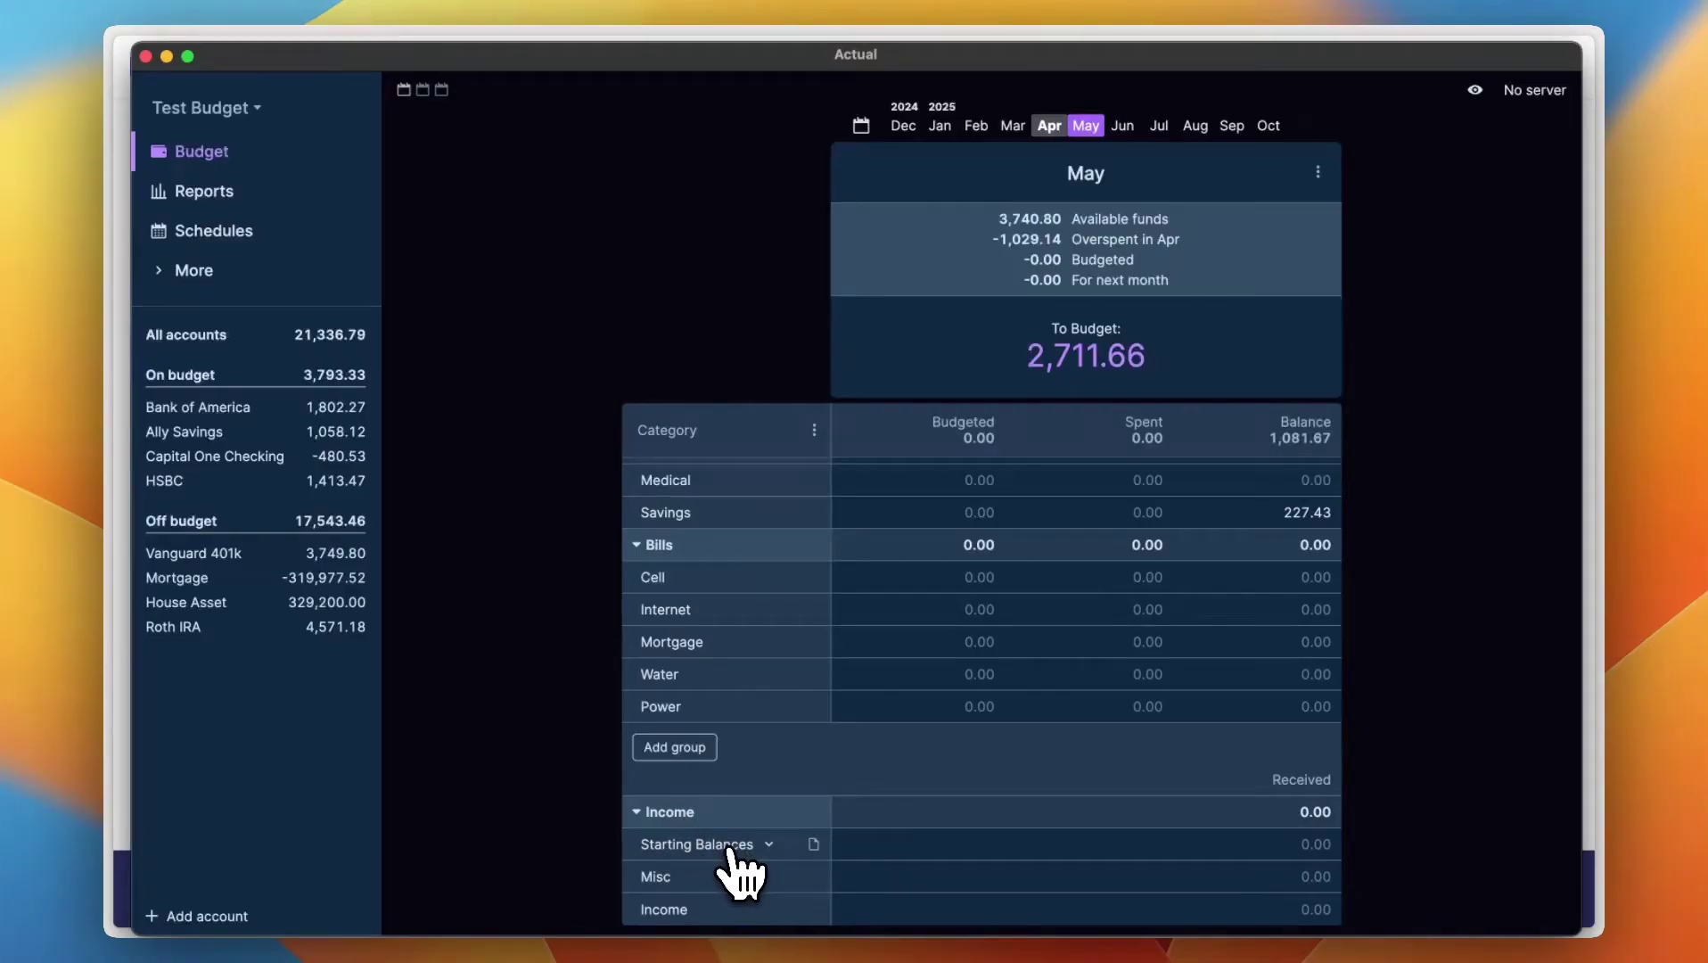
{"action": "scroll", "coordinate": [758, 802], "scroll_direction": "up", "scroll_amount": 5}
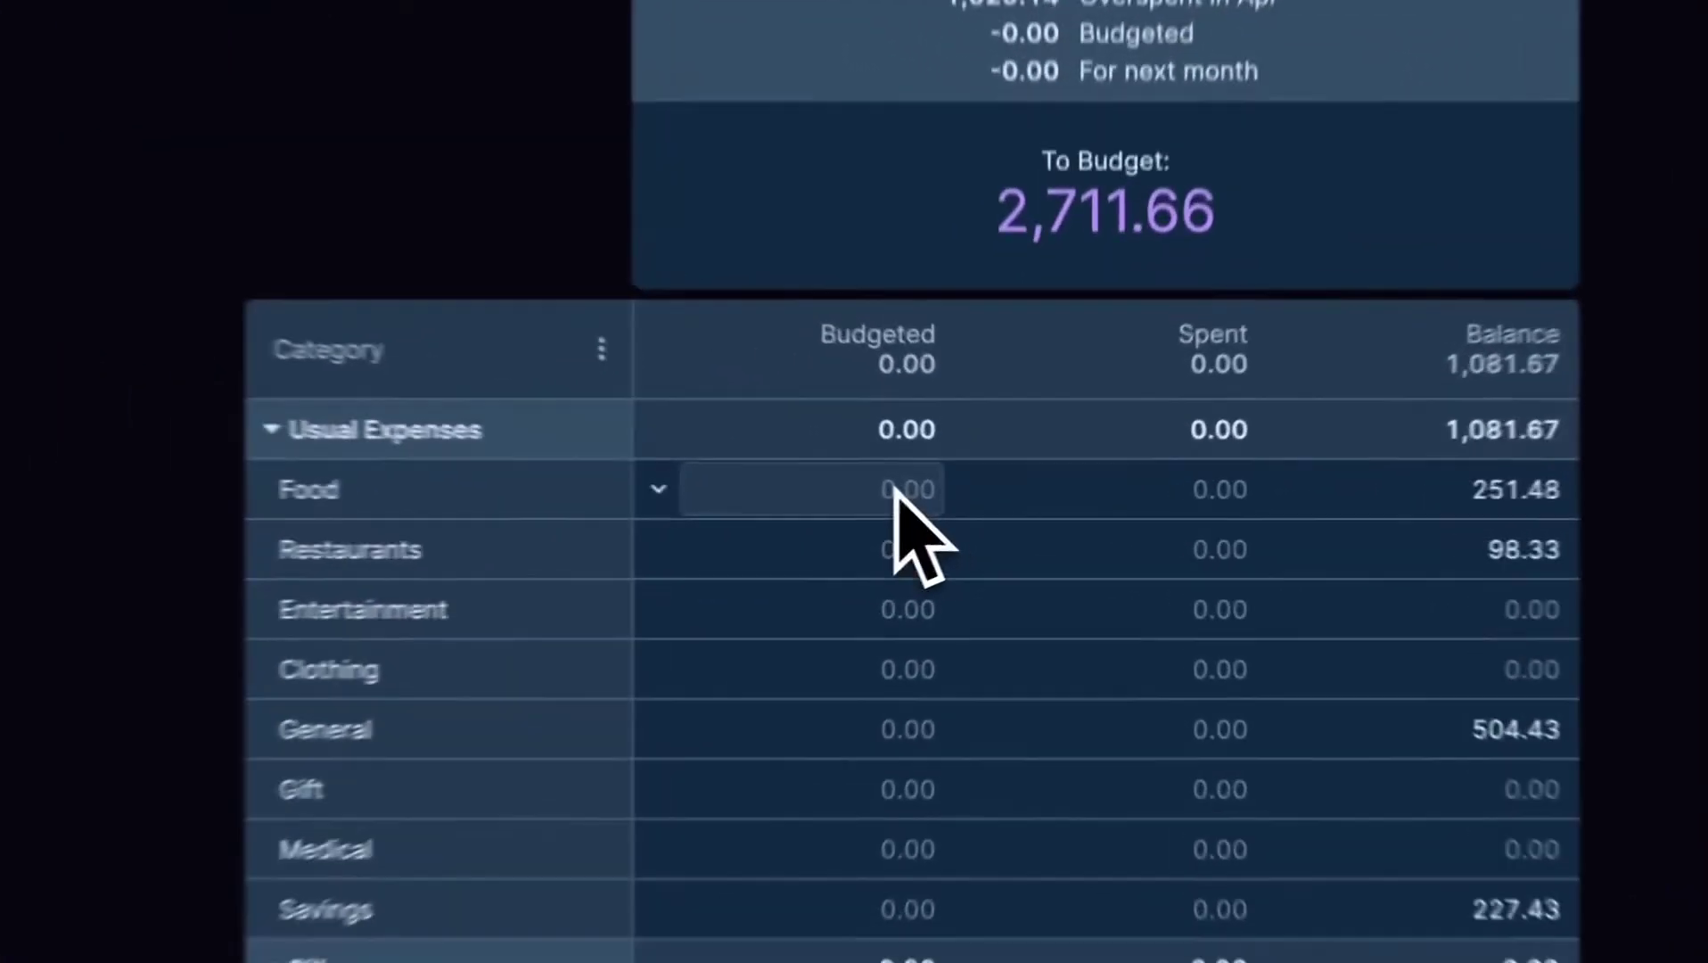
Budget 100.00 for Food in May, then look at its budget and category option menus.
{"action": "left_click", "coordinate": [973, 507]}
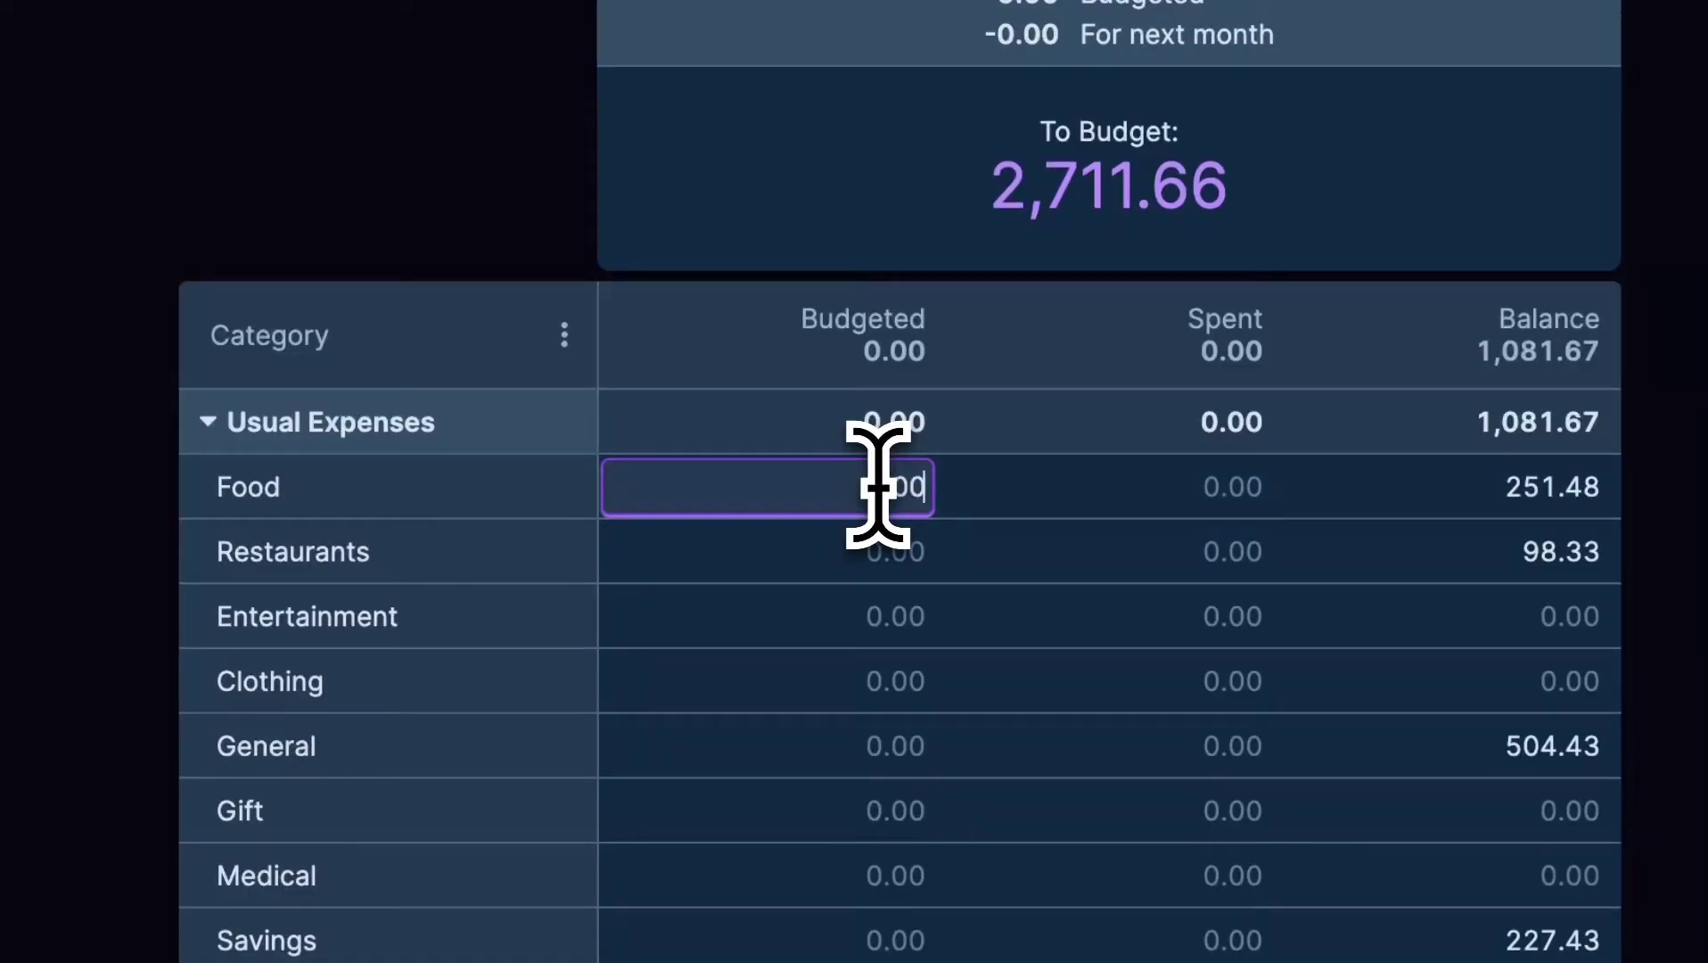
{"action": "key", "text": "Return"}
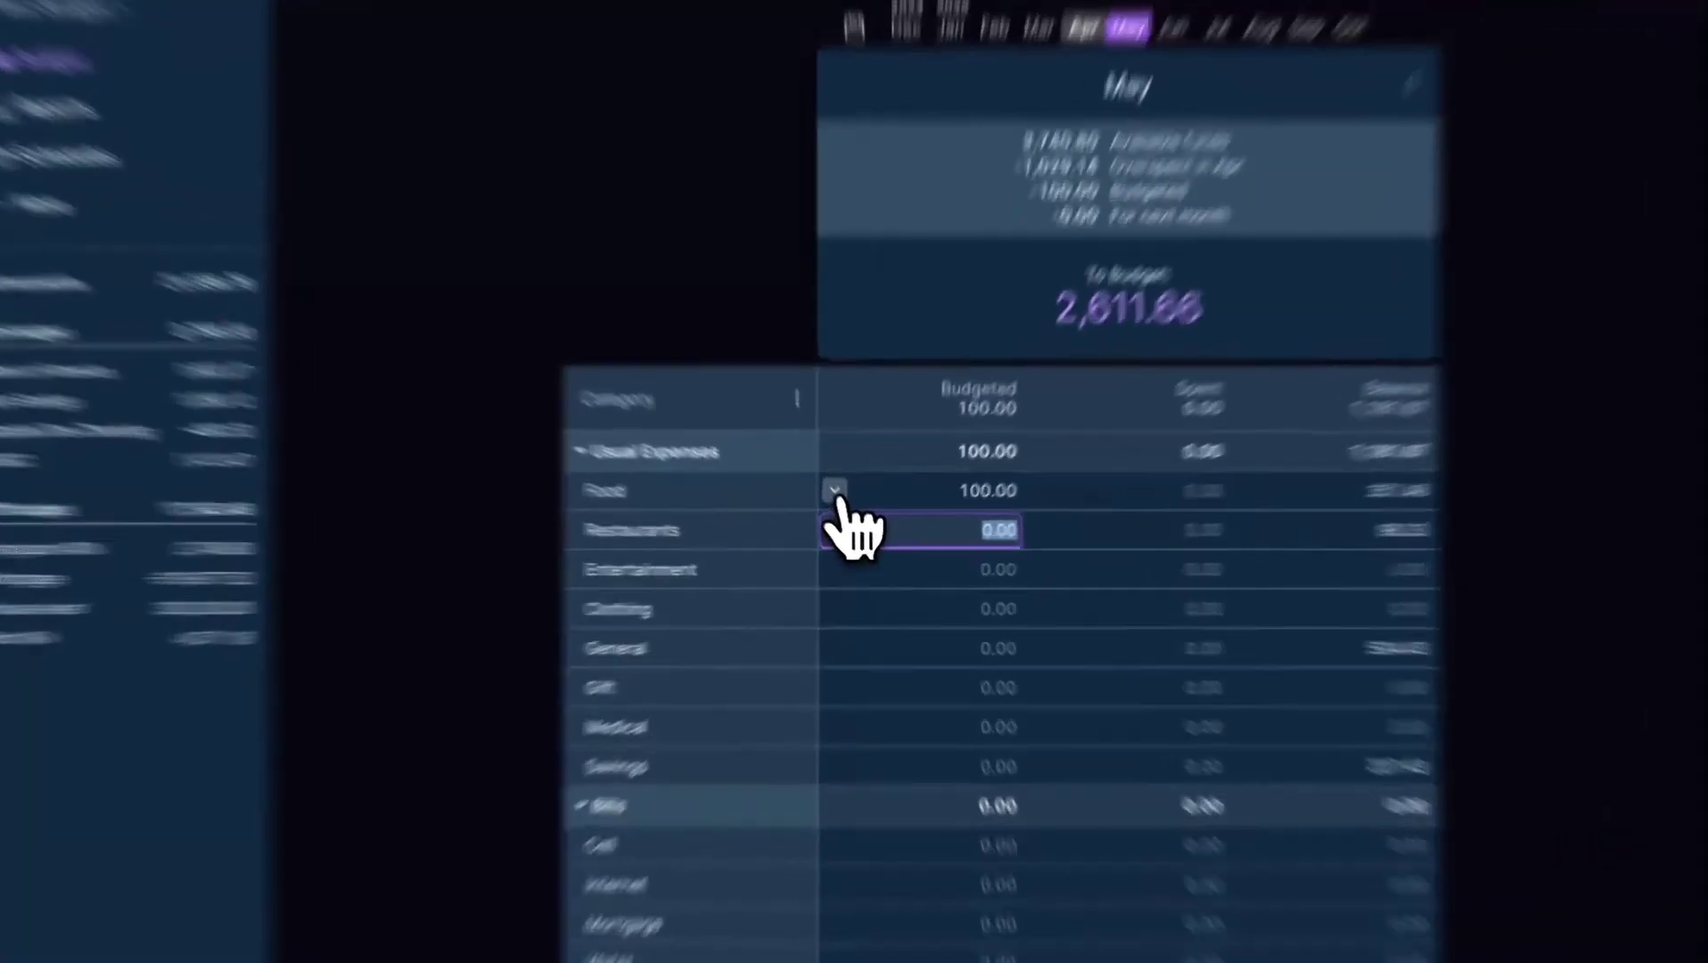
{"action": "left_click", "coordinate": [845, 506]}
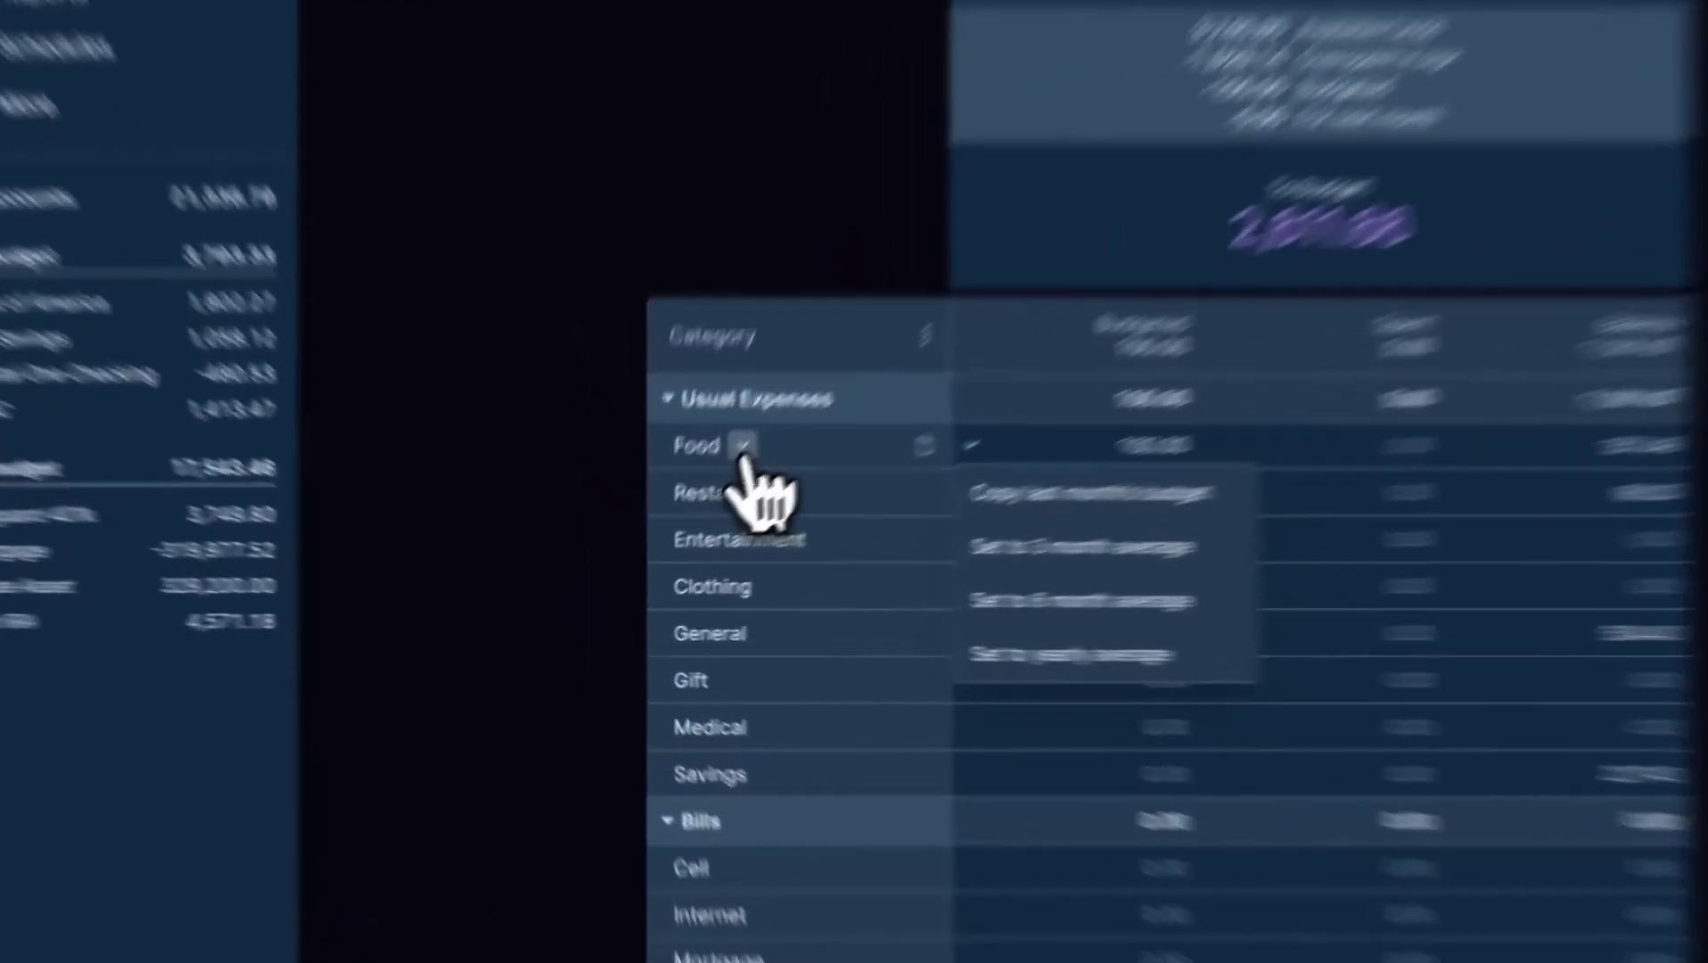
{"action": "left_click", "coordinate": [687, 506]}
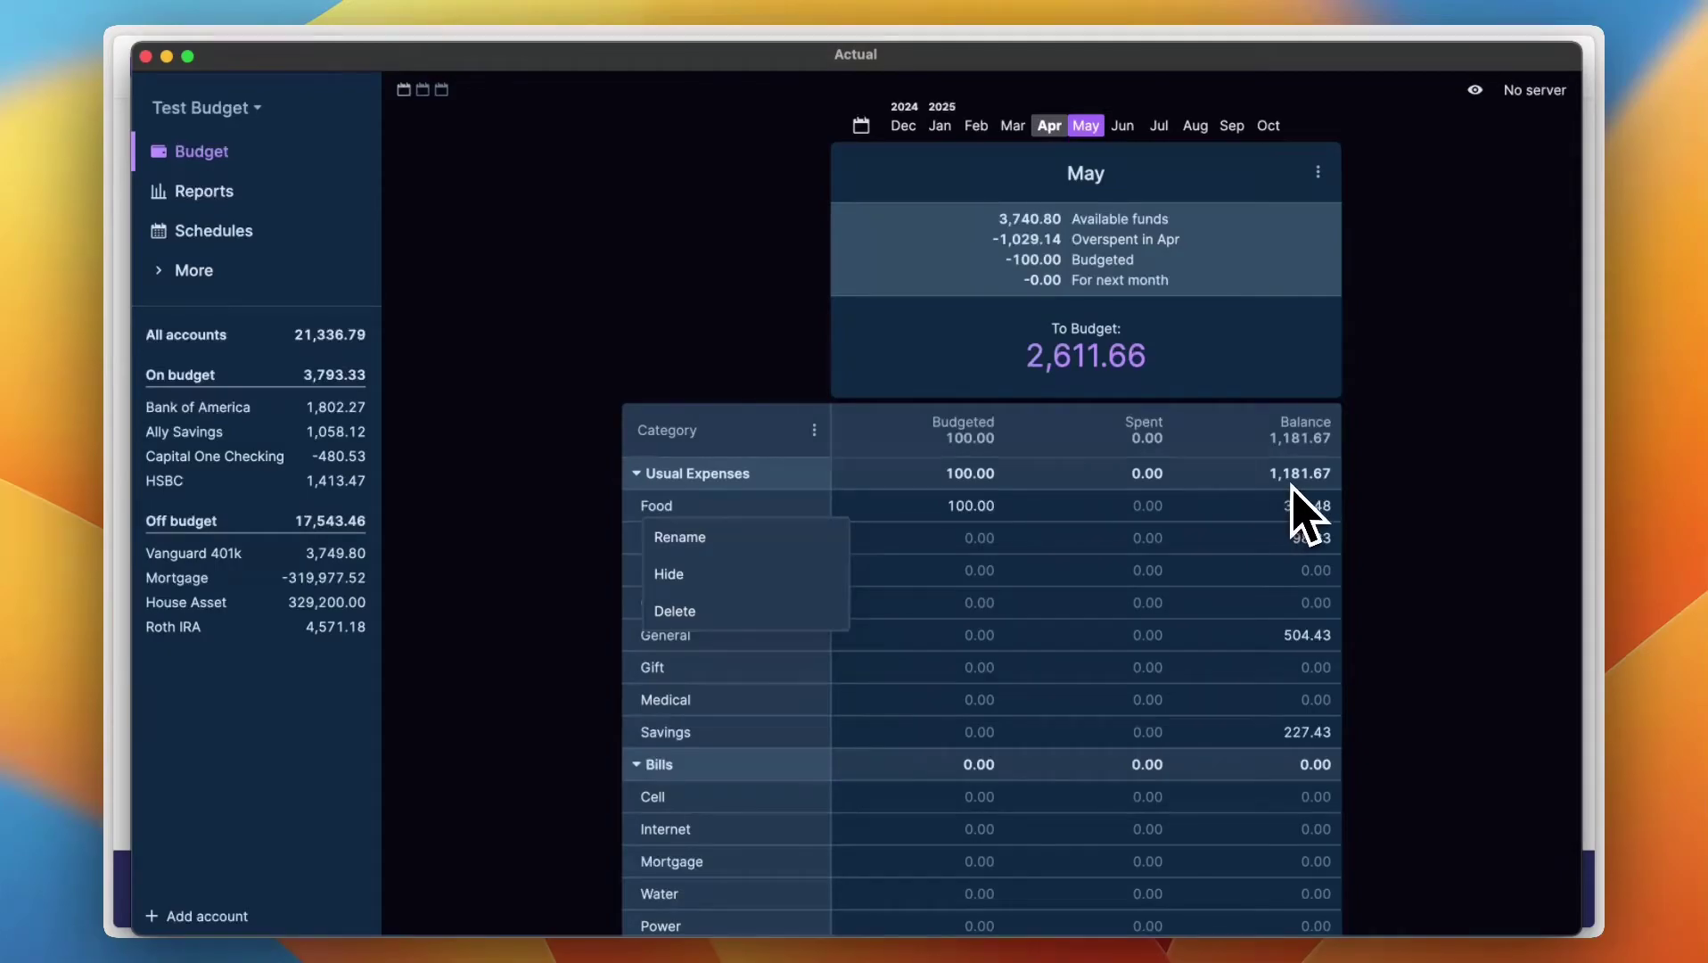
Enter 200 as Restaurants' May budget and check the budgeted total.
{"action": "left_click", "coordinate": [959, 539]}
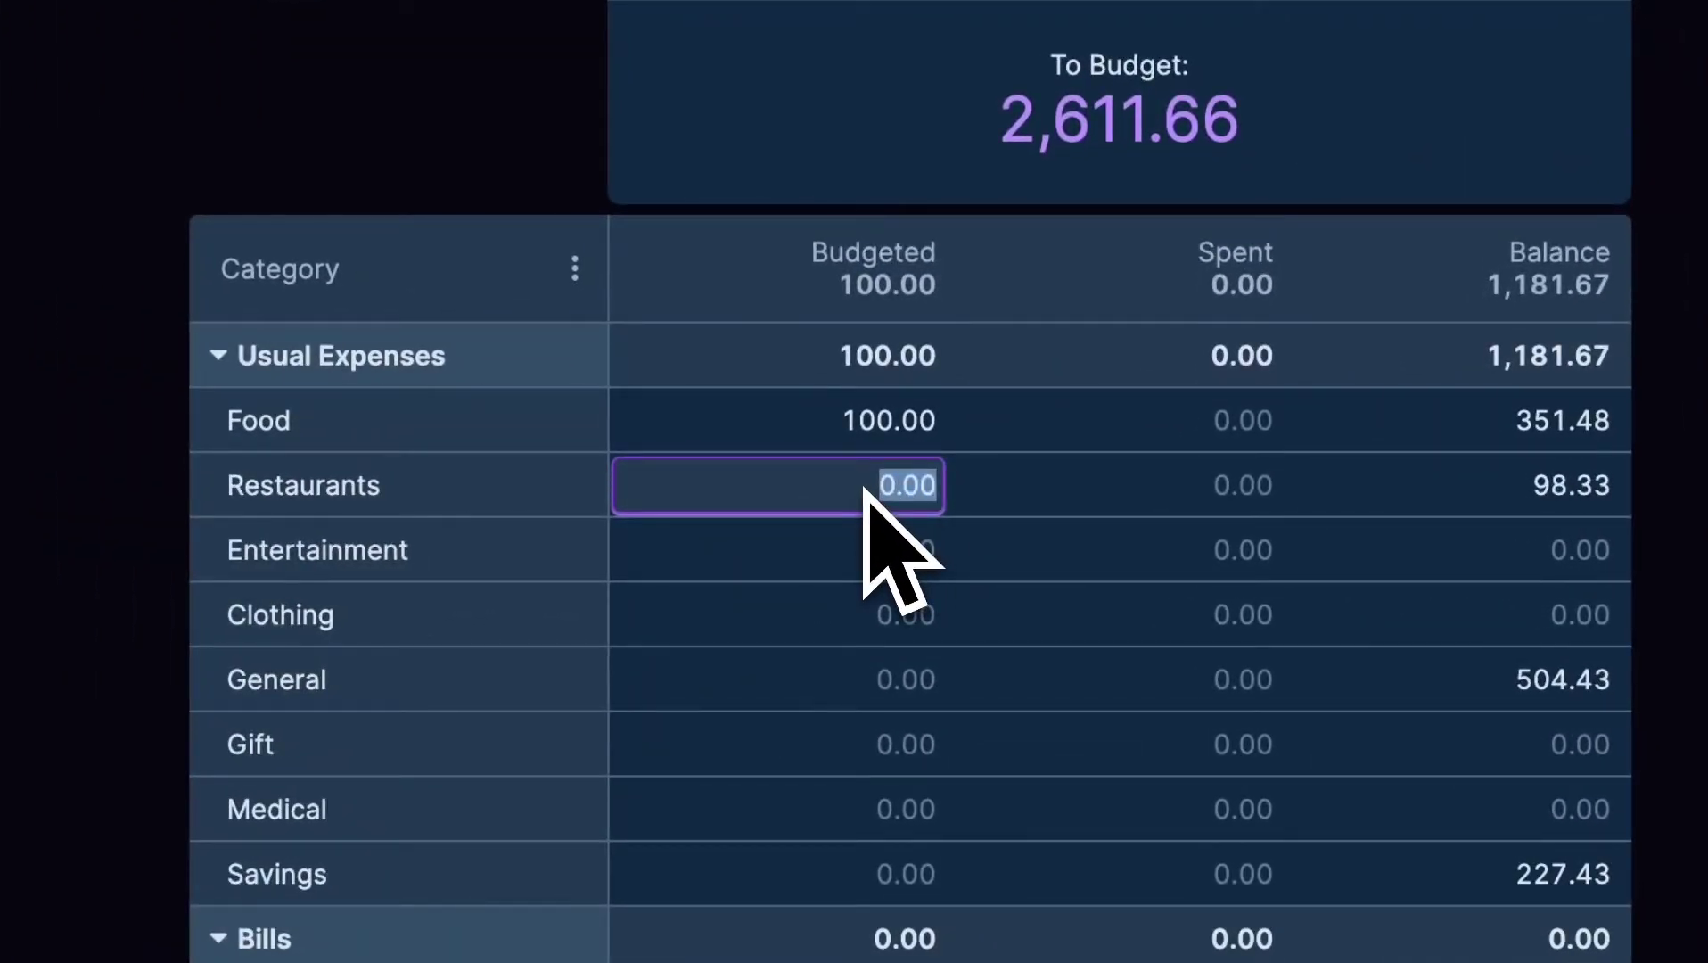
{"action": "type", "text": "2"}
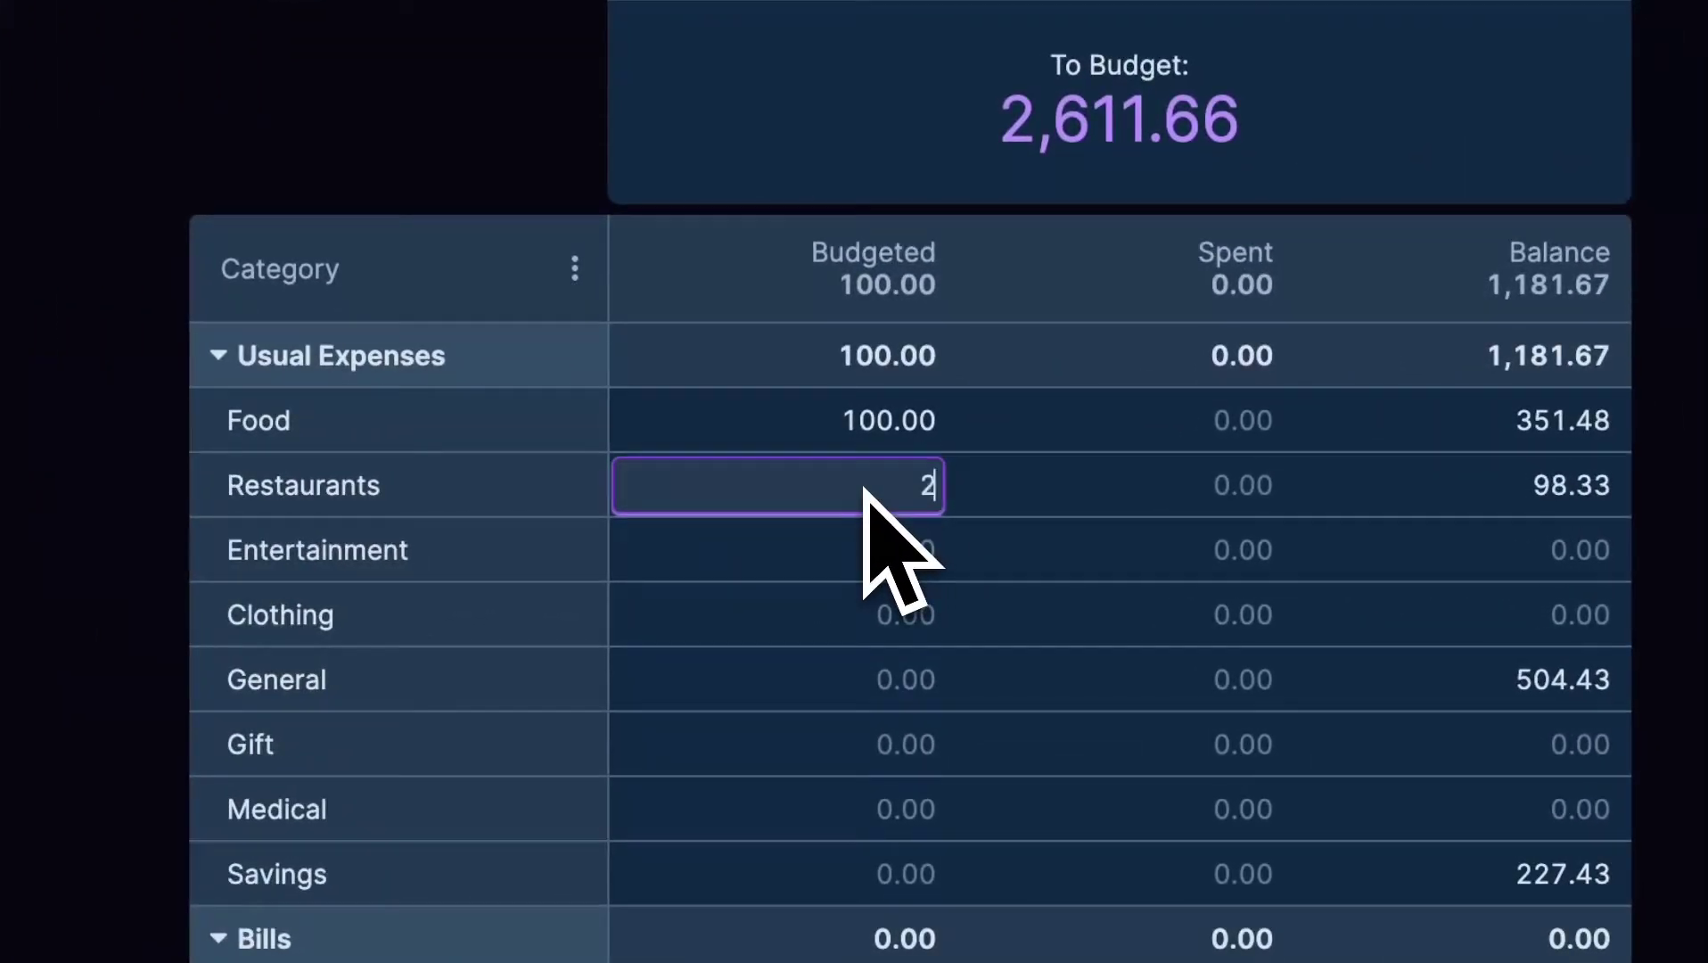
{"action": "type", "text": "00"}
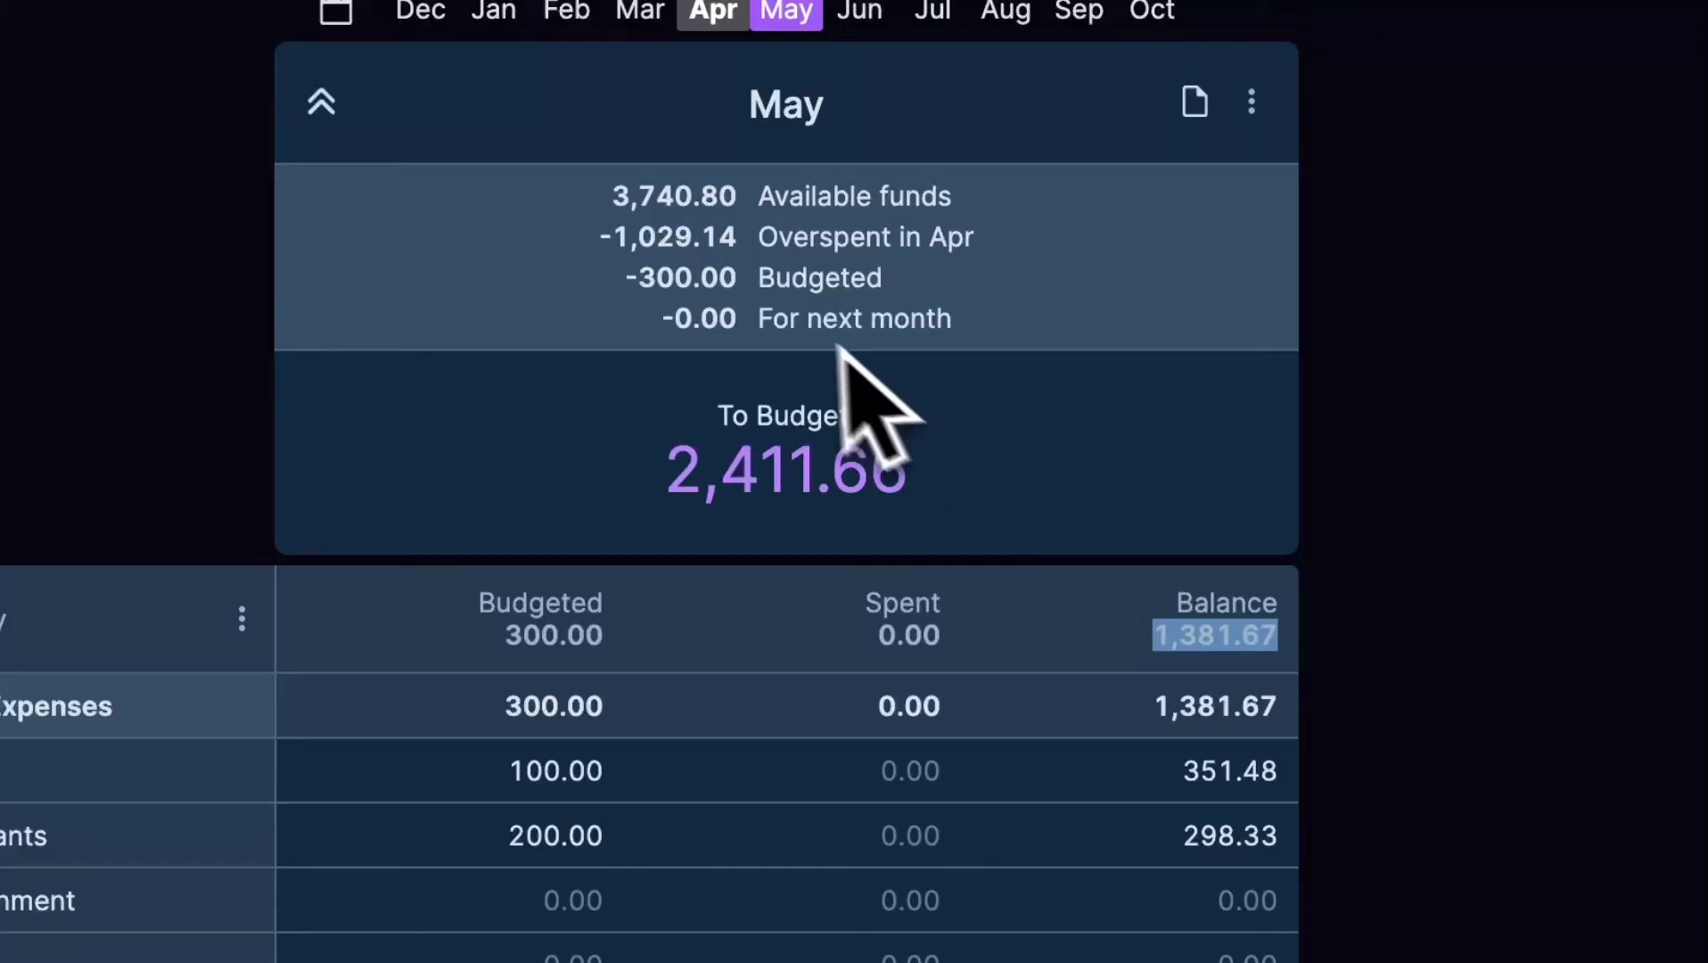
{"action": "left_click_drag", "start_coordinate": [747, 282], "coordinate": [640, 282]}
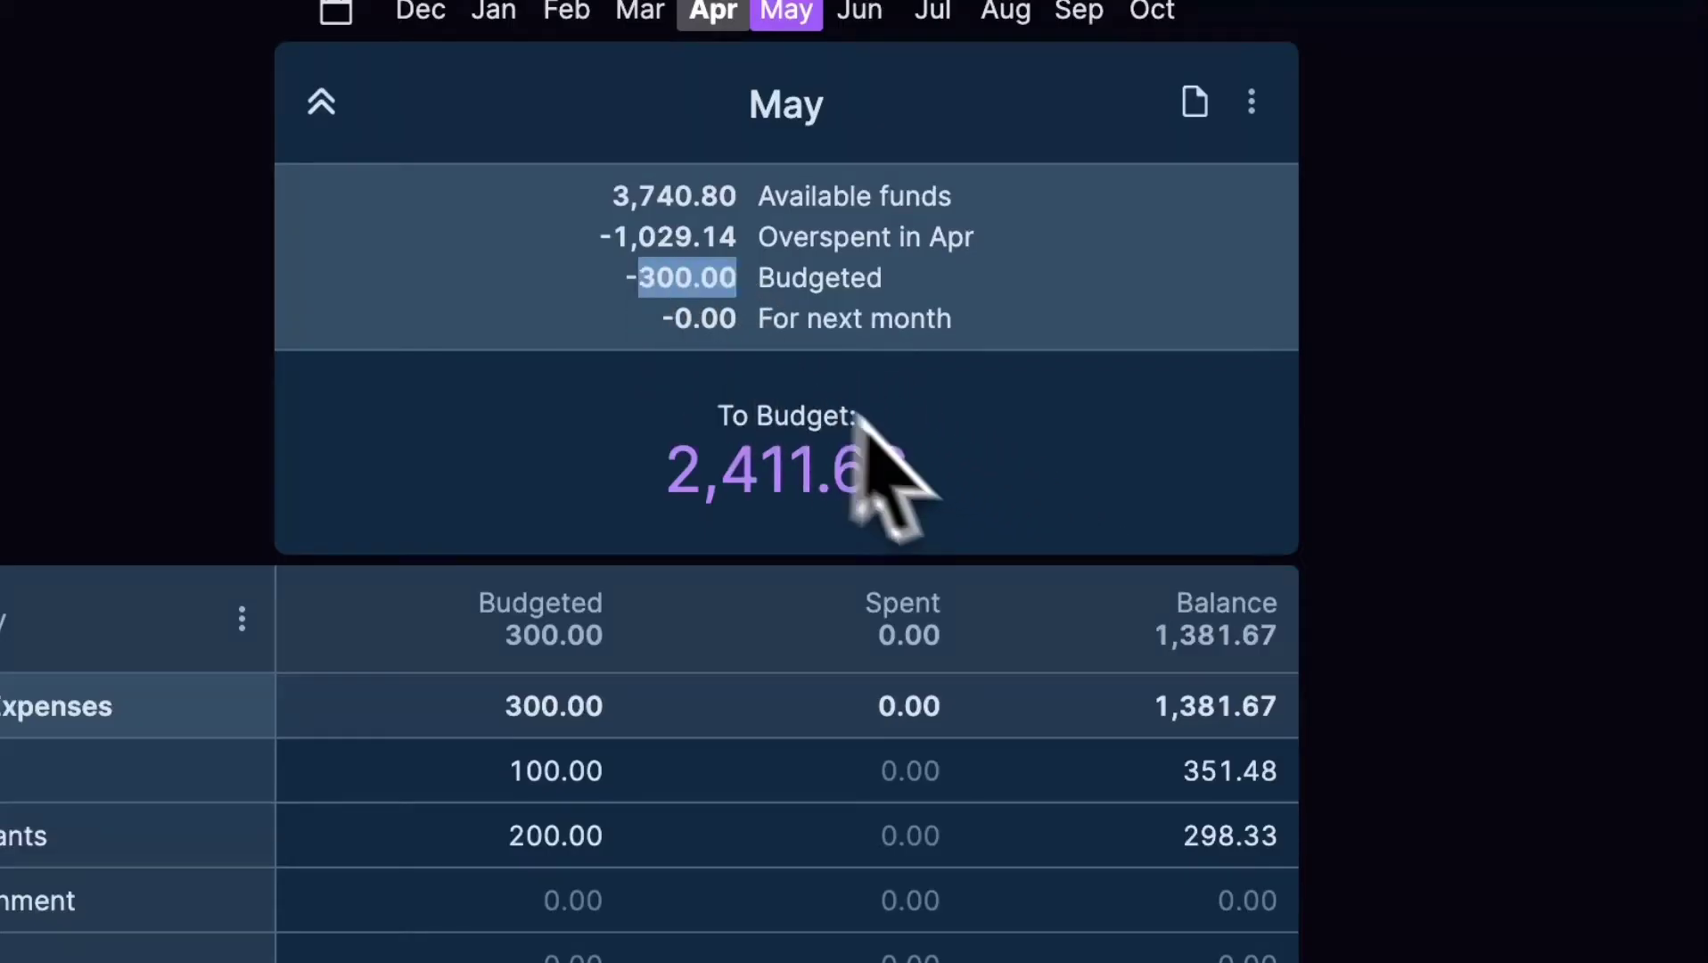
{"action": "left_click", "coordinate": [946, 480]}
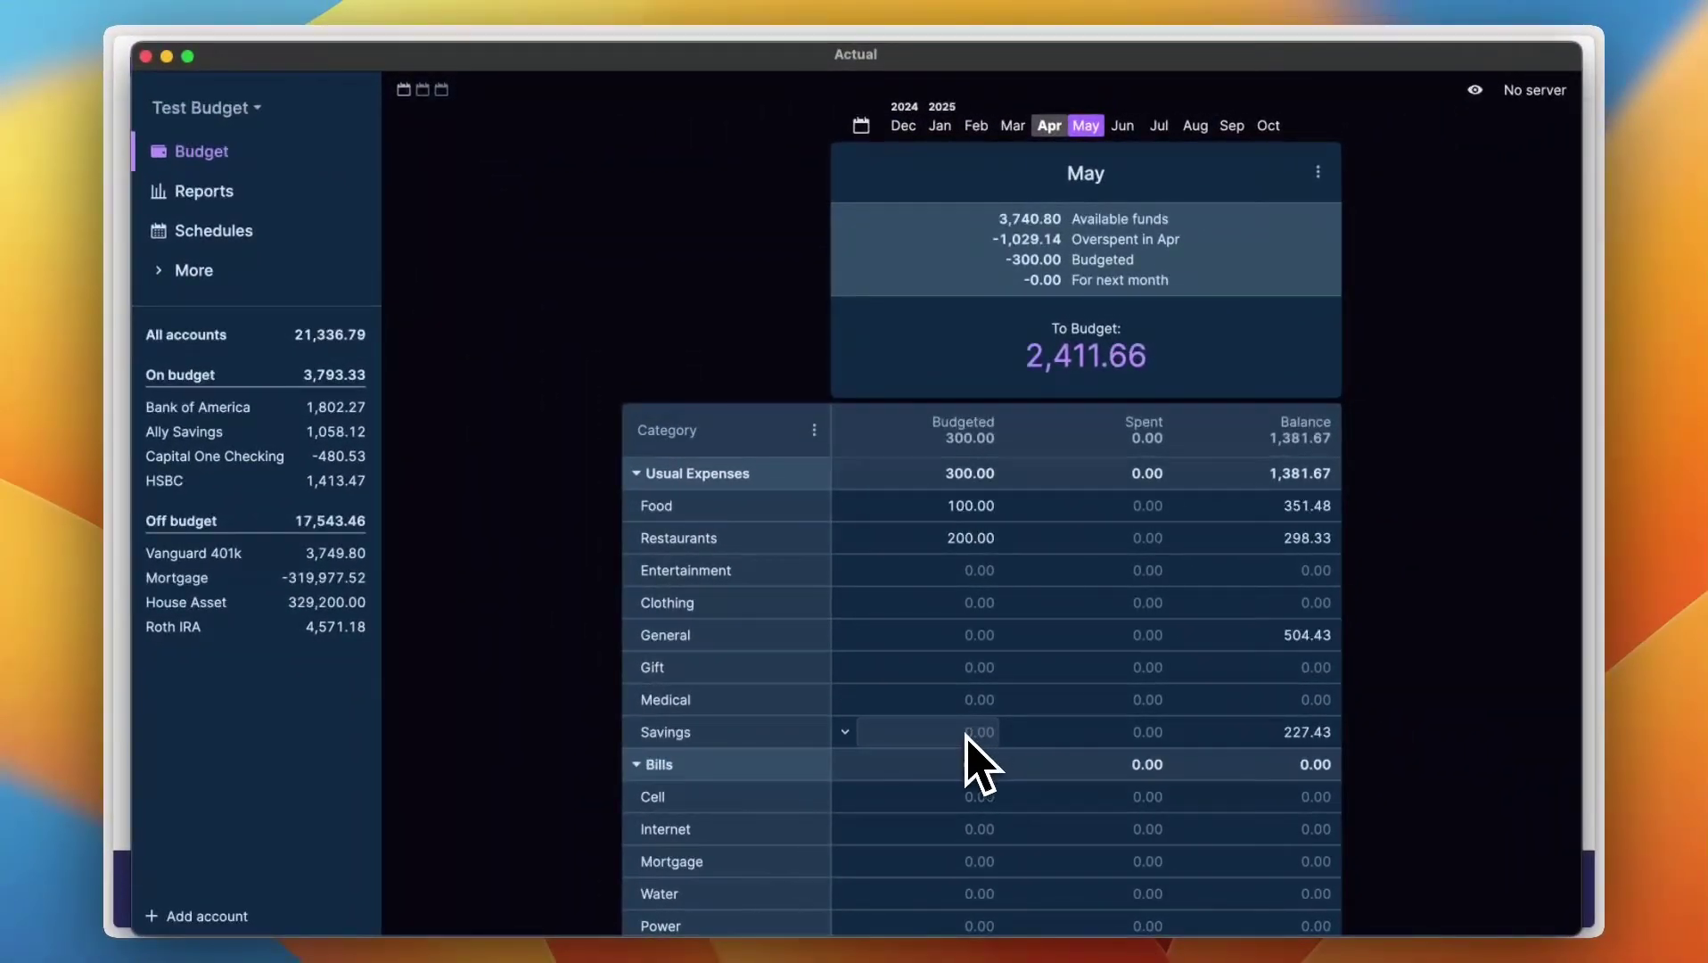
Budget 50.00 for Internet in May, leaving Mortgage unchanged.
{"action": "scroll", "coordinate": [954, 806], "scroll_direction": "down", "scroll_amount": 4}
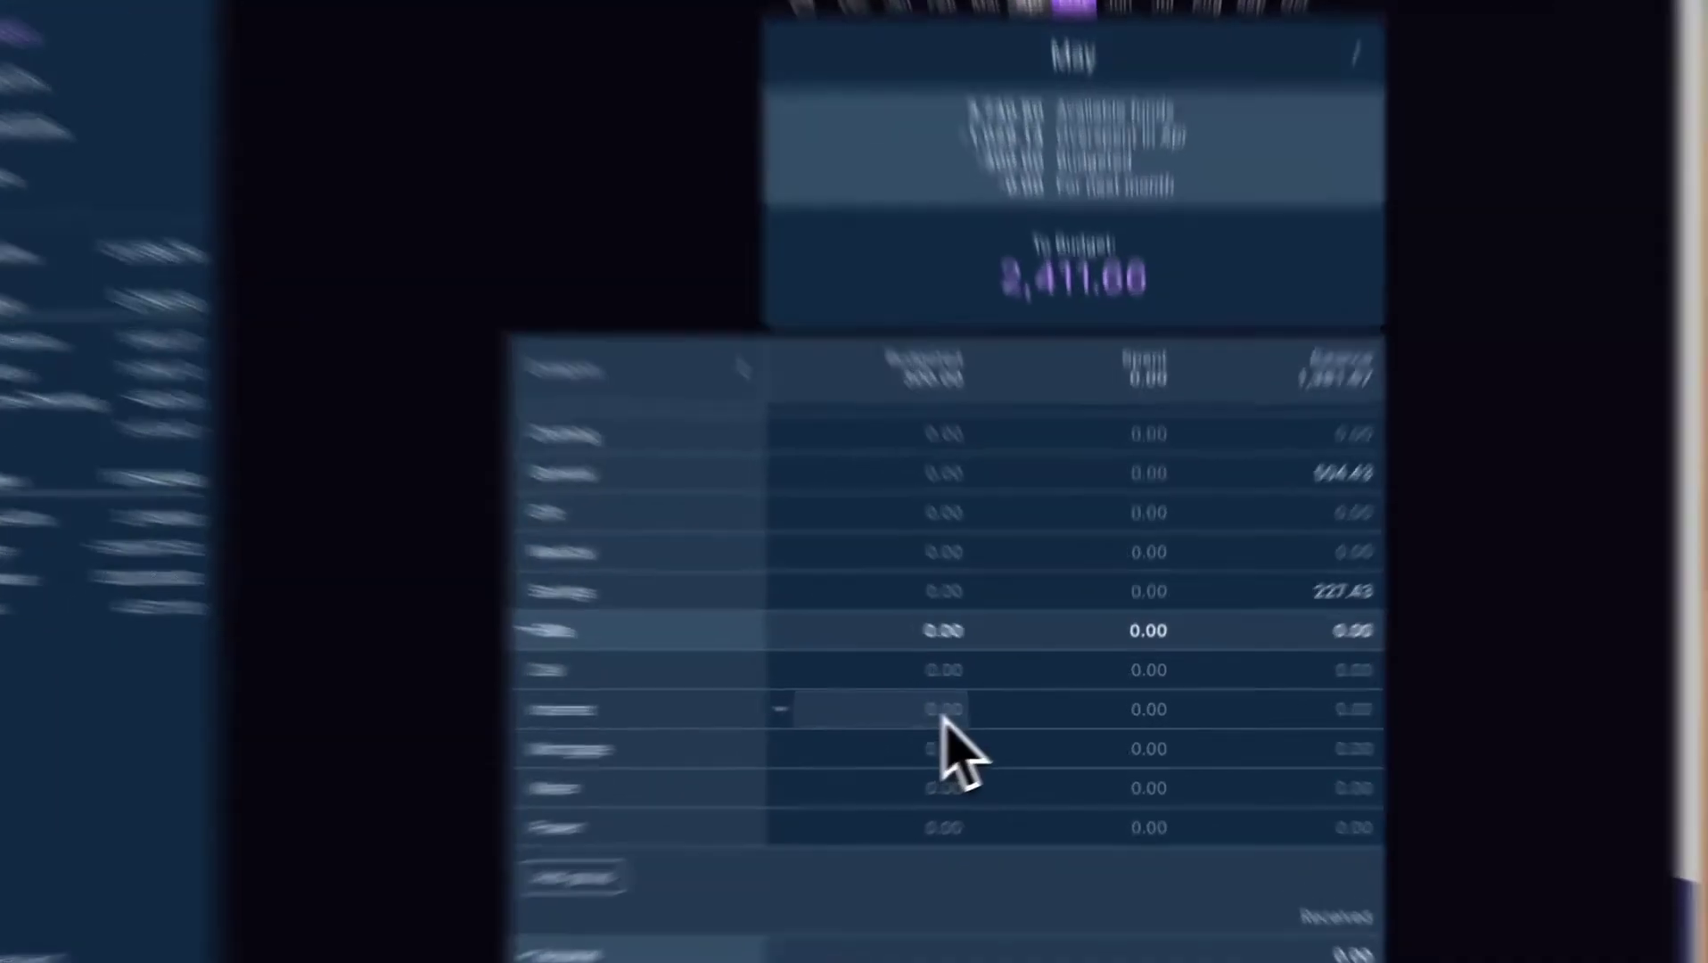
{"action": "left_click", "coordinate": [976, 711]}
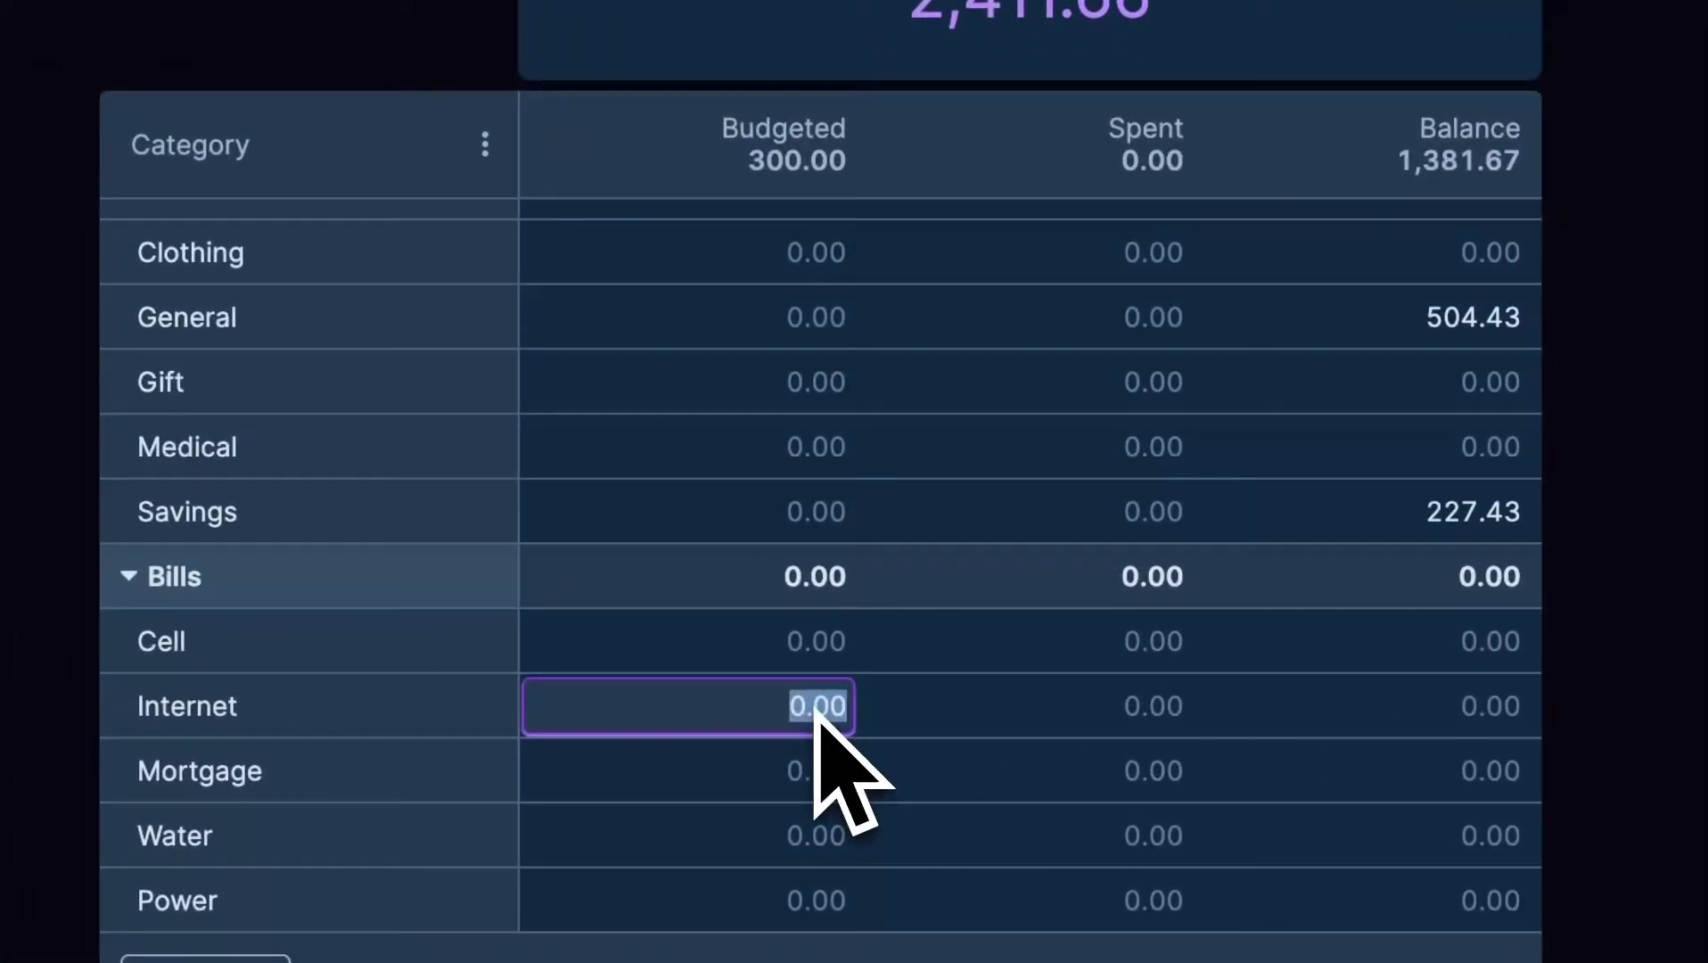
{"action": "type", "text": "50"}
{"action": "key", "text": "Return"}
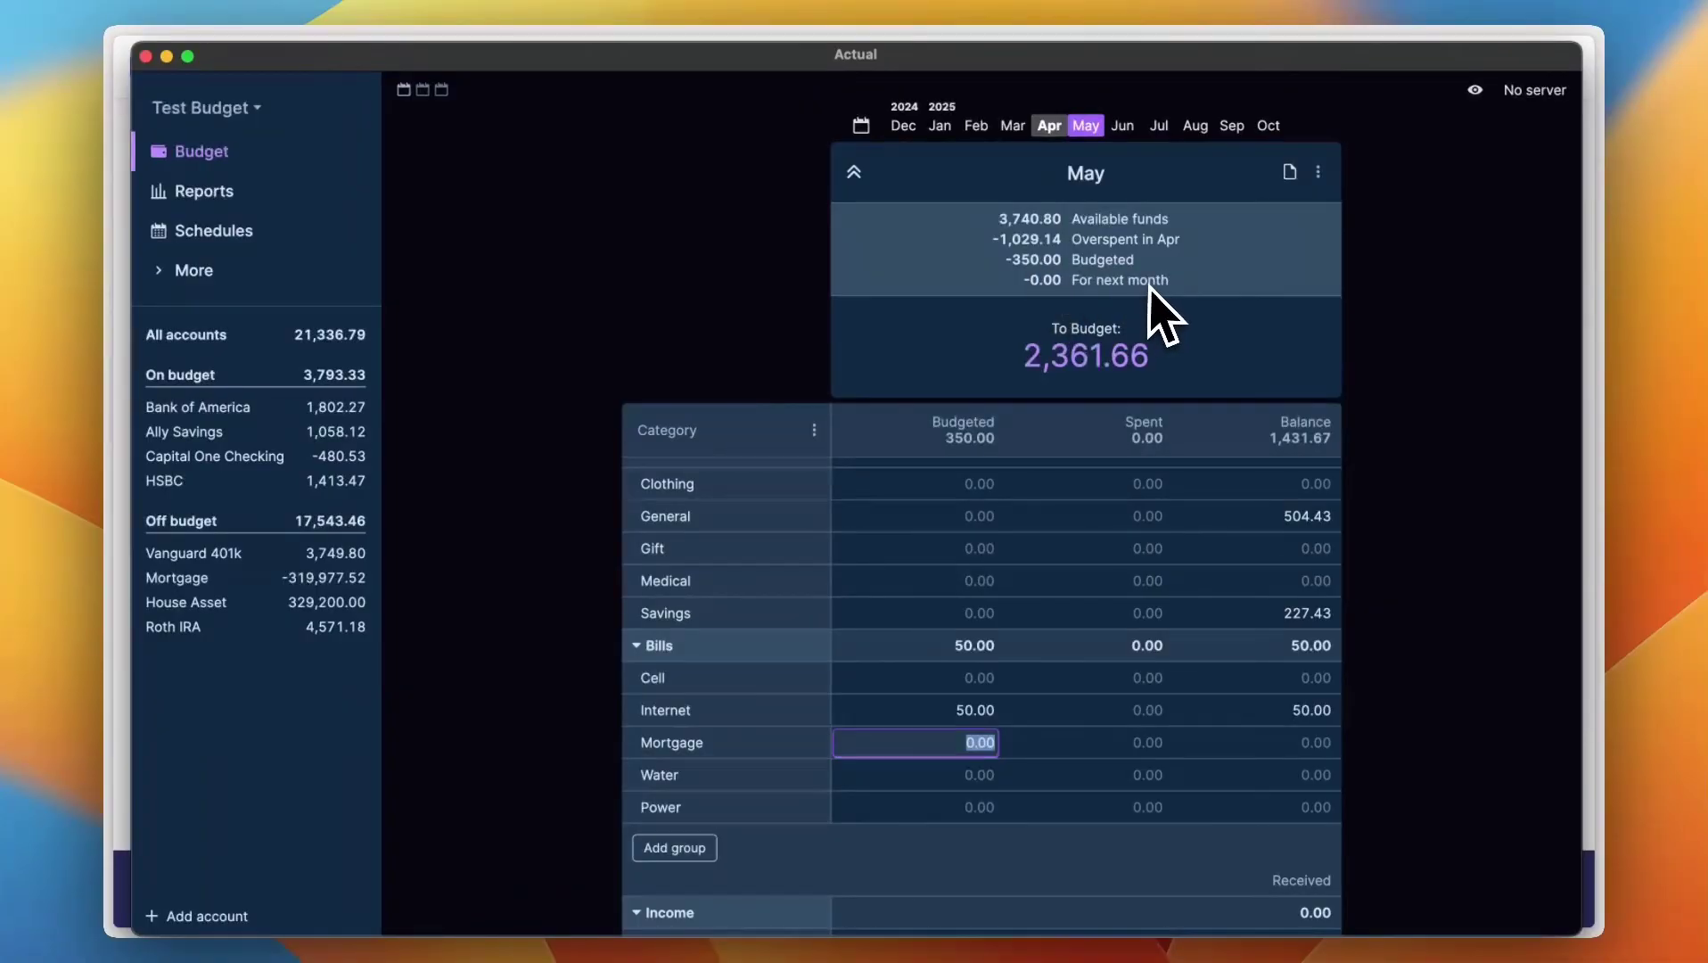
{"action": "key", "text": "Escape"}
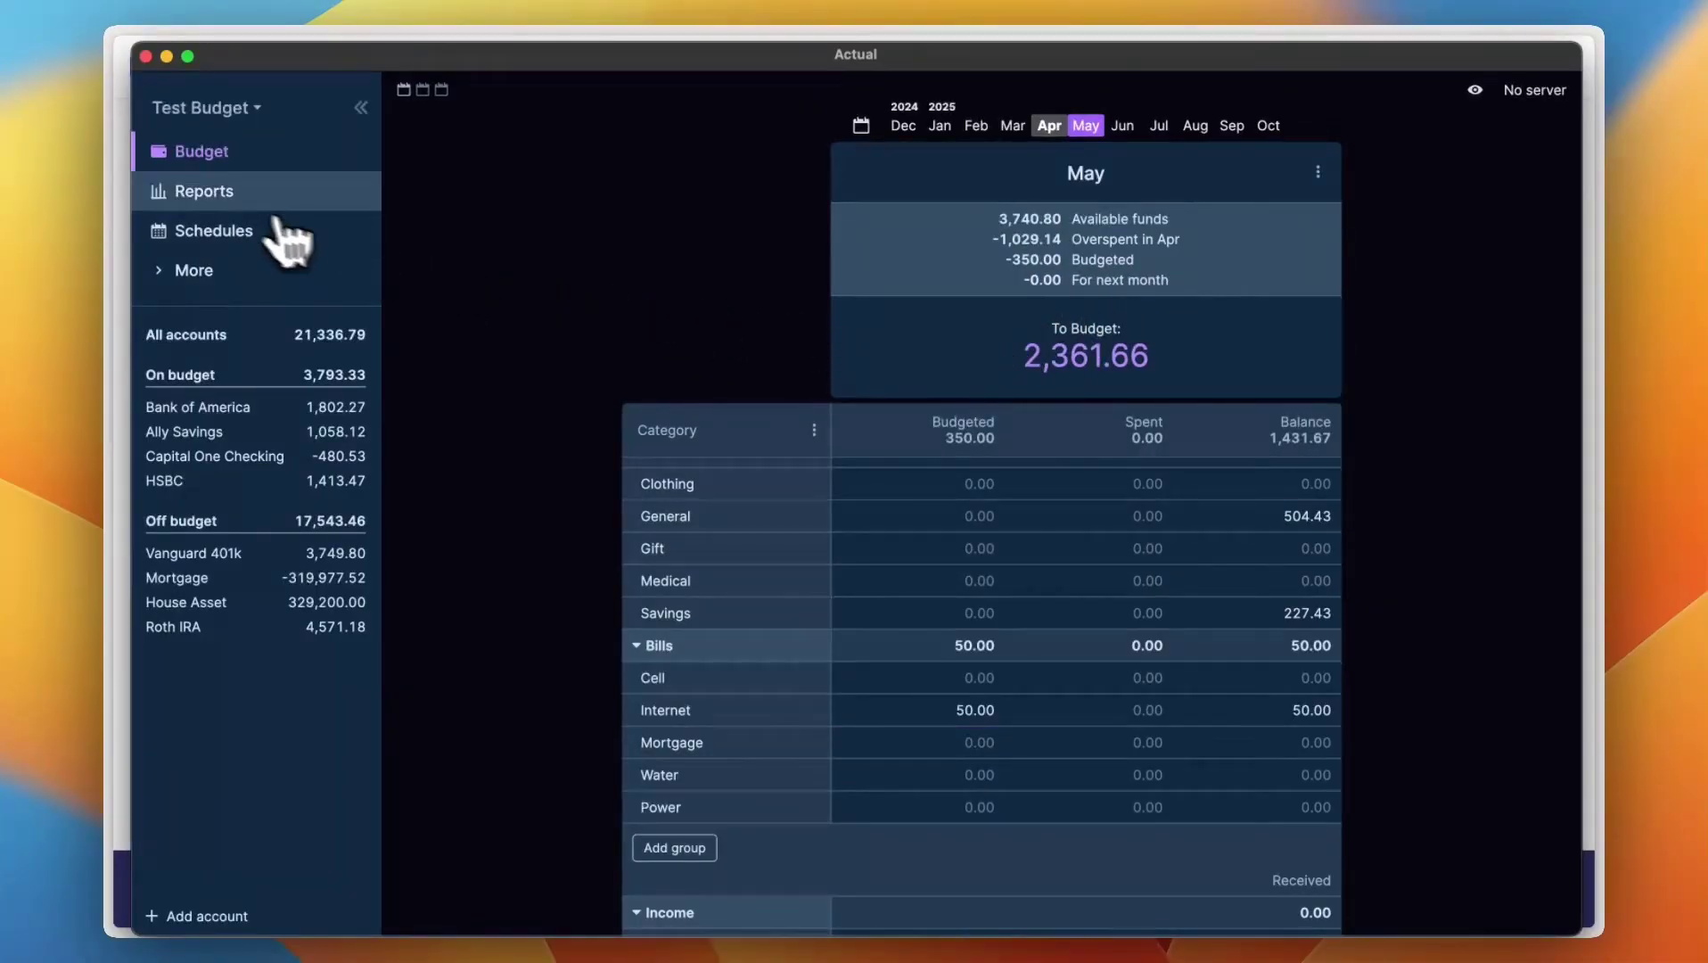
View the full Cash Flow report from Reports, then browse the widget types without adding one.
{"action": "left_click", "coordinate": [230, 196]}
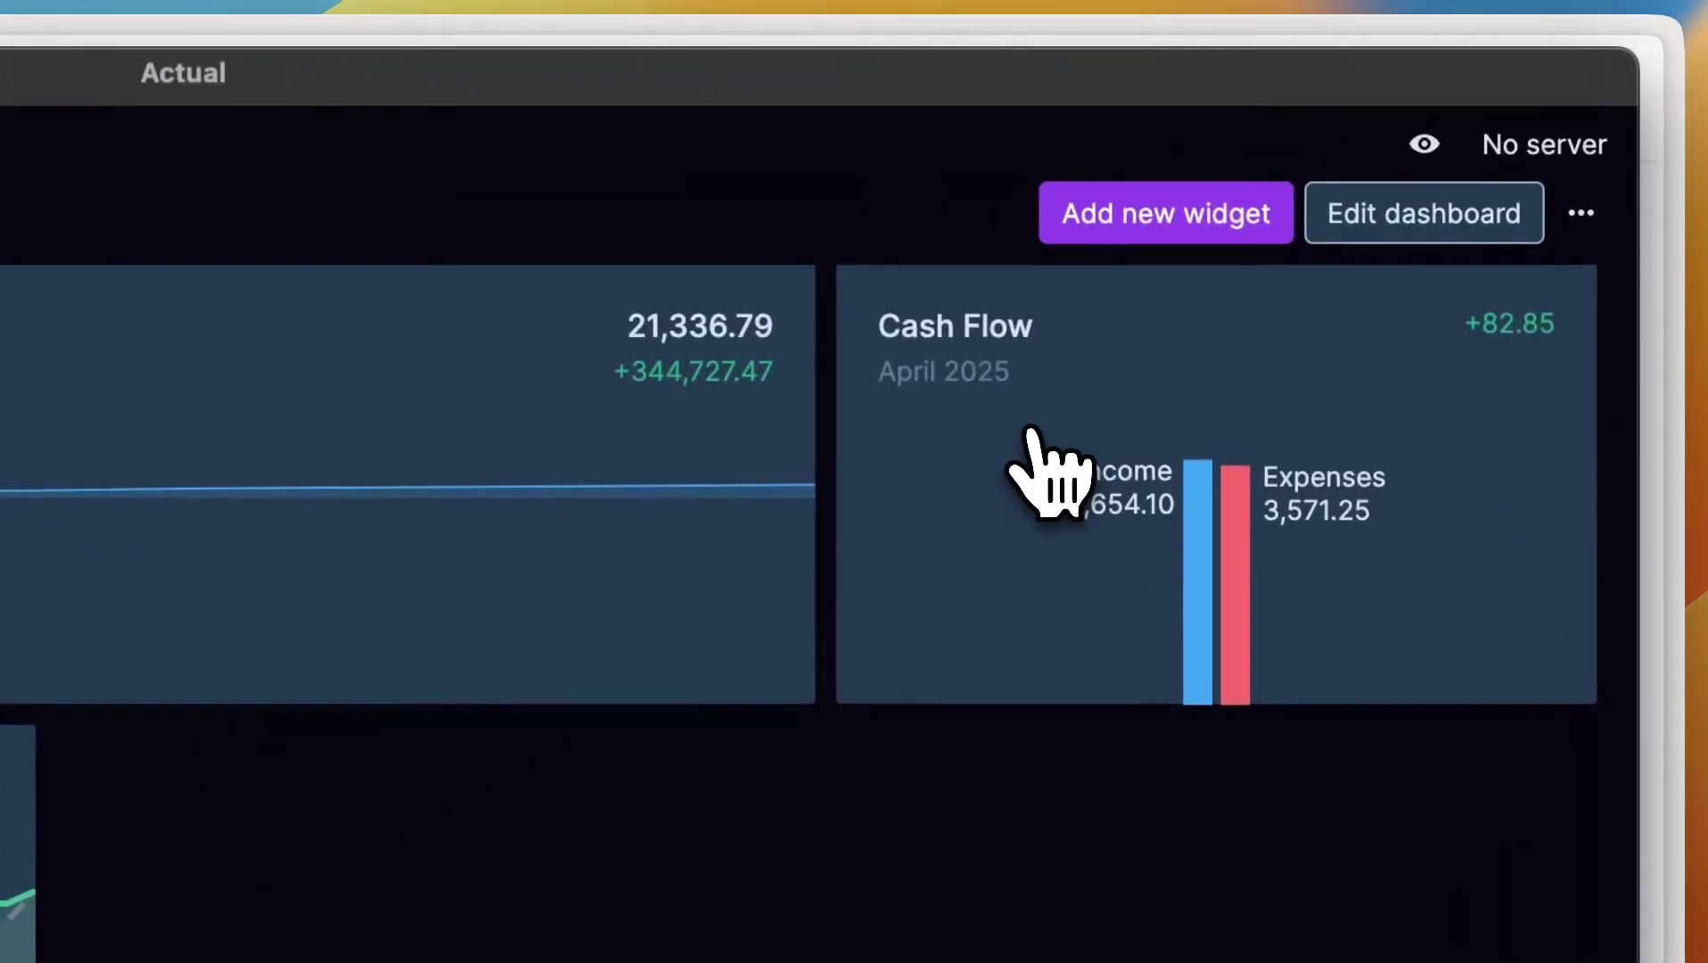
{"action": "left_click", "coordinate": [1276, 243]}
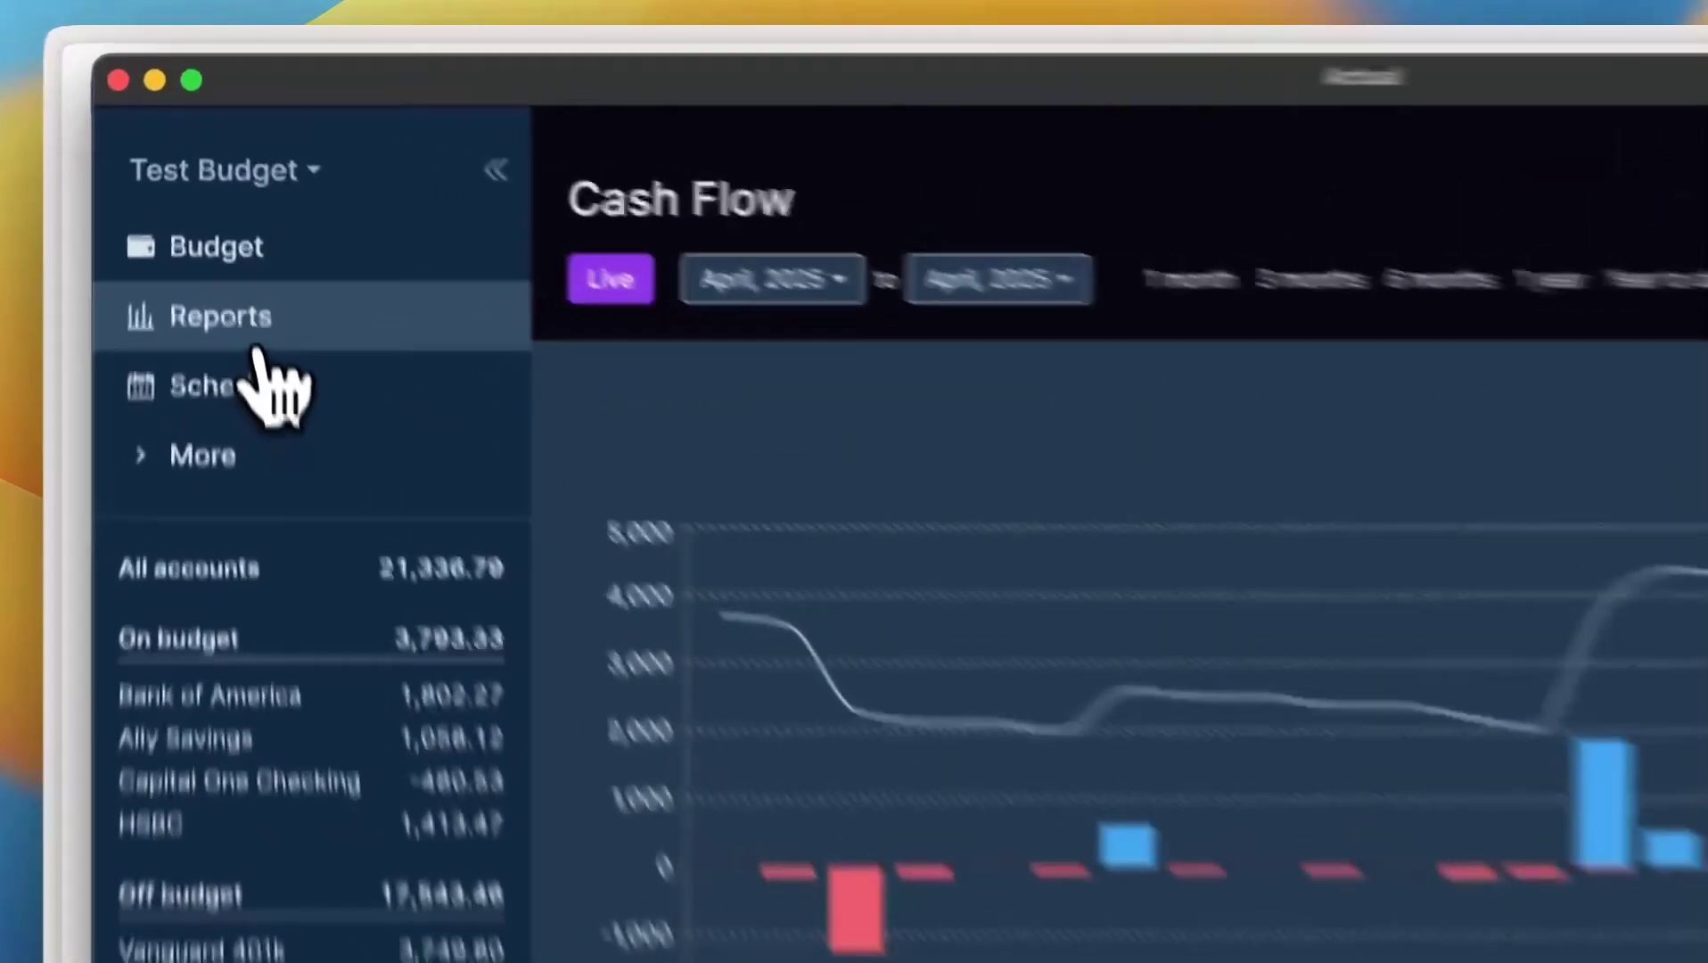
{"action": "left_click", "coordinate": [234, 189]}
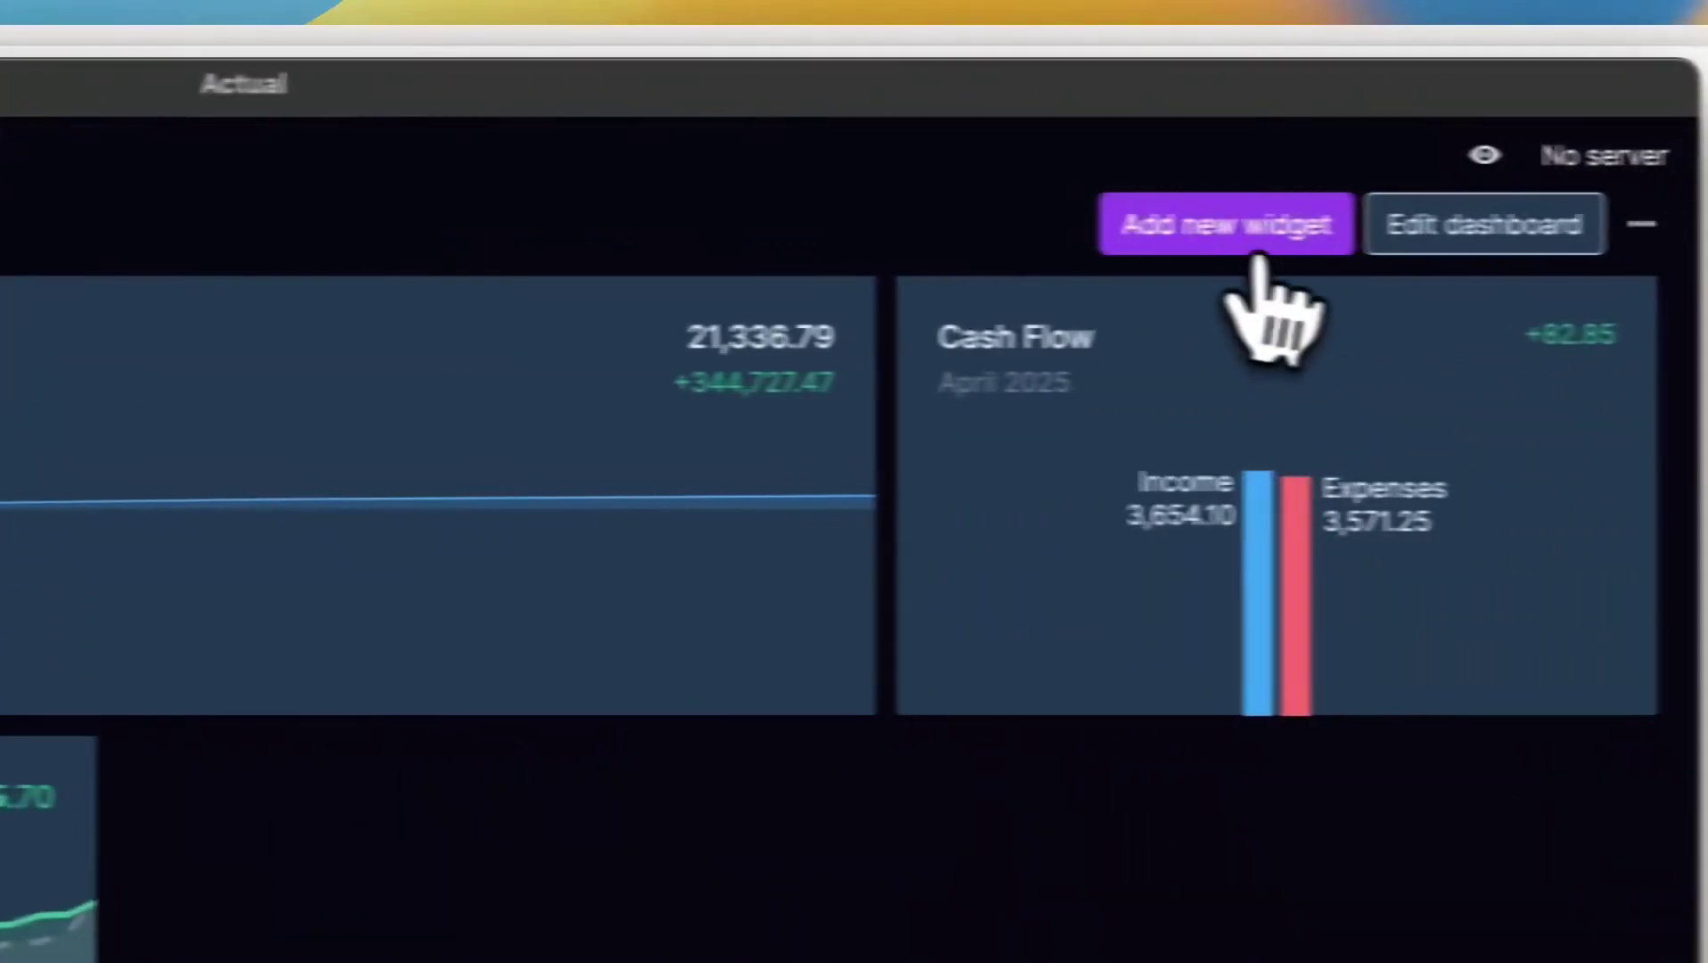
{"action": "left_click", "coordinate": [1266, 243]}
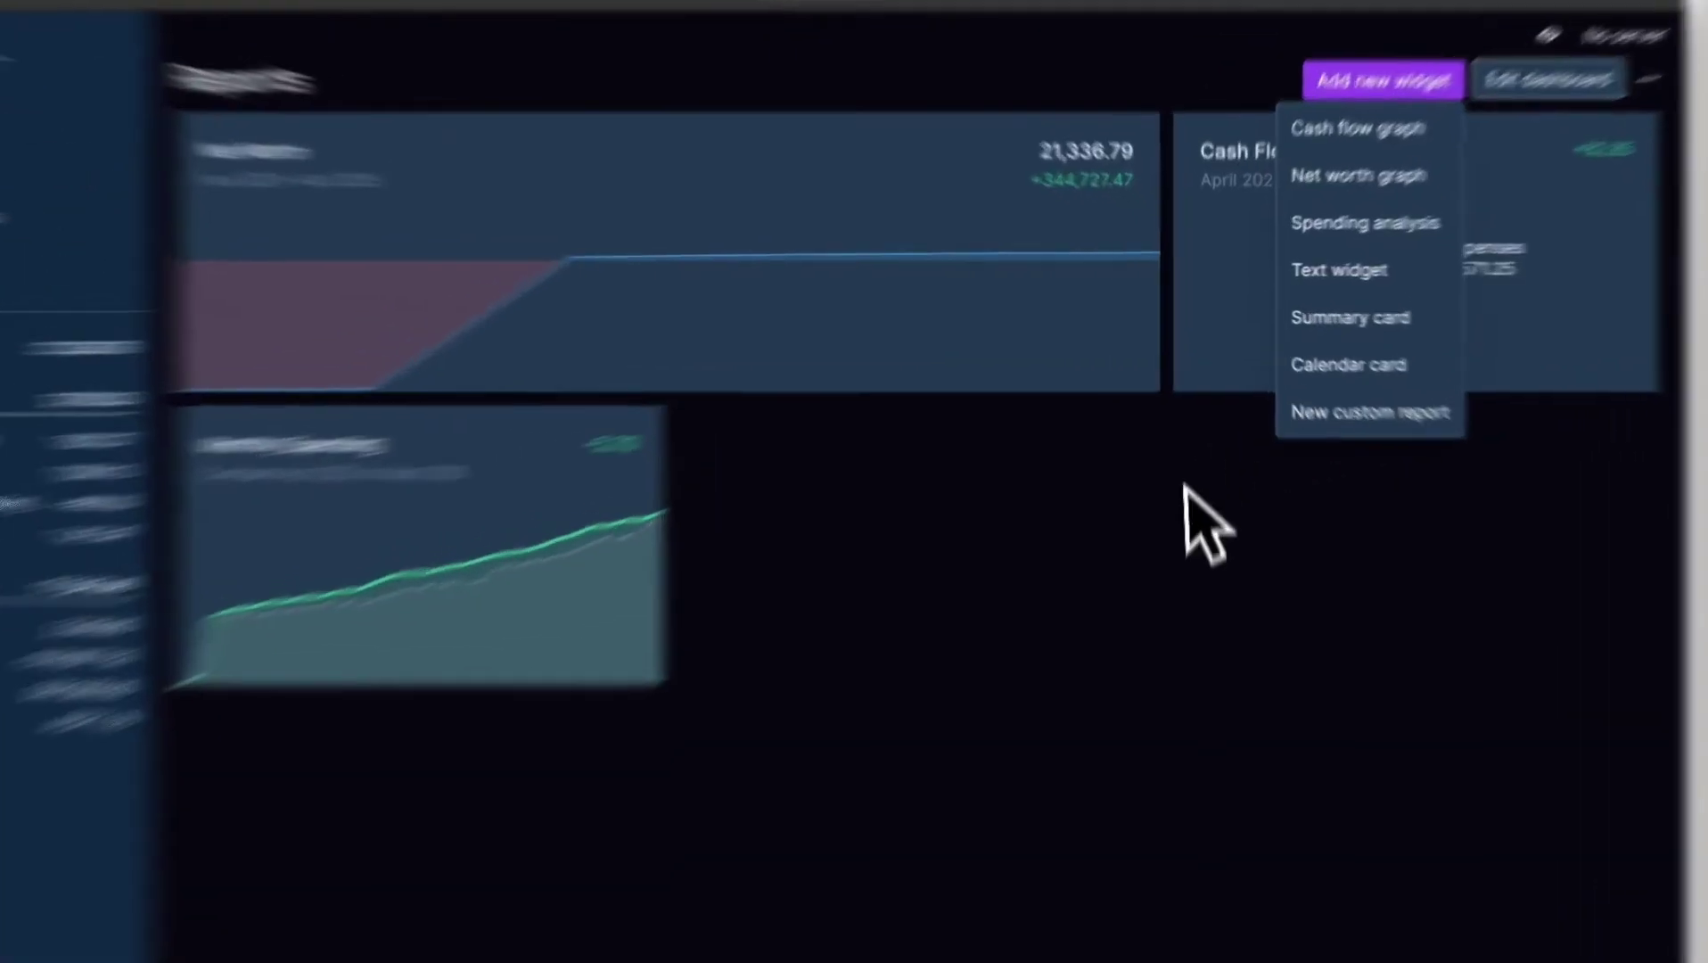
{"action": "left_click", "coordinate": [1150, 419]}
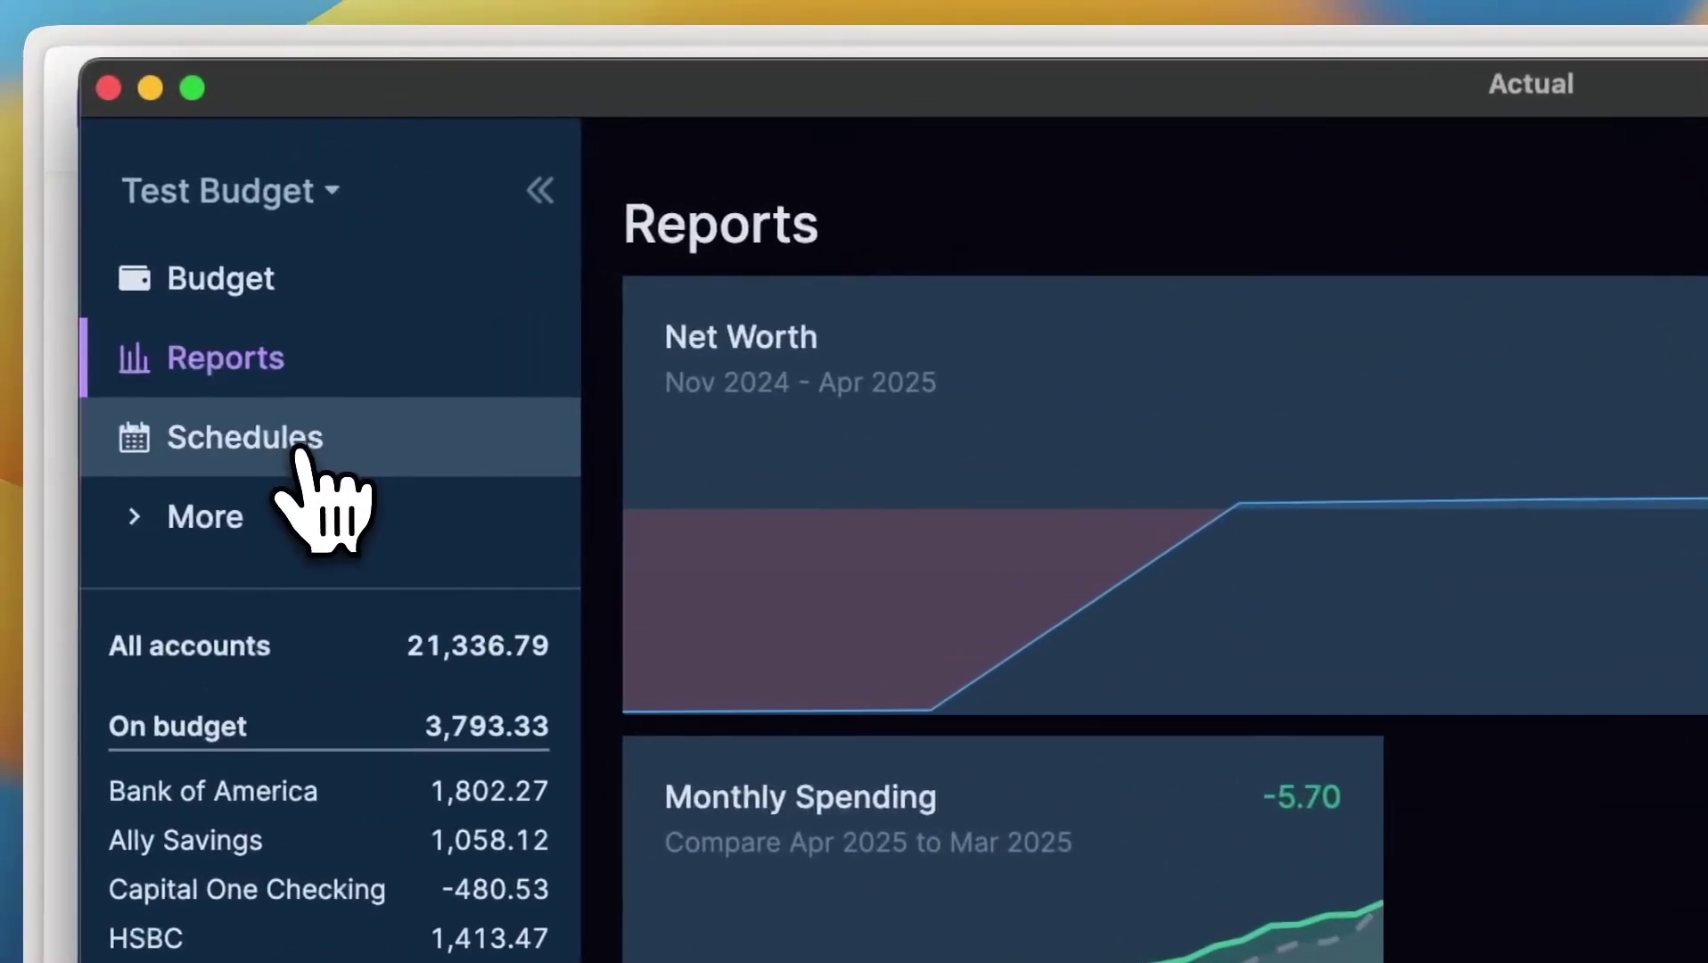
Open the Schedules page listing Internet bill, Phone bills, Utilities and Wedding.
{"action": "left_click", "coordinate": [299, 455]}
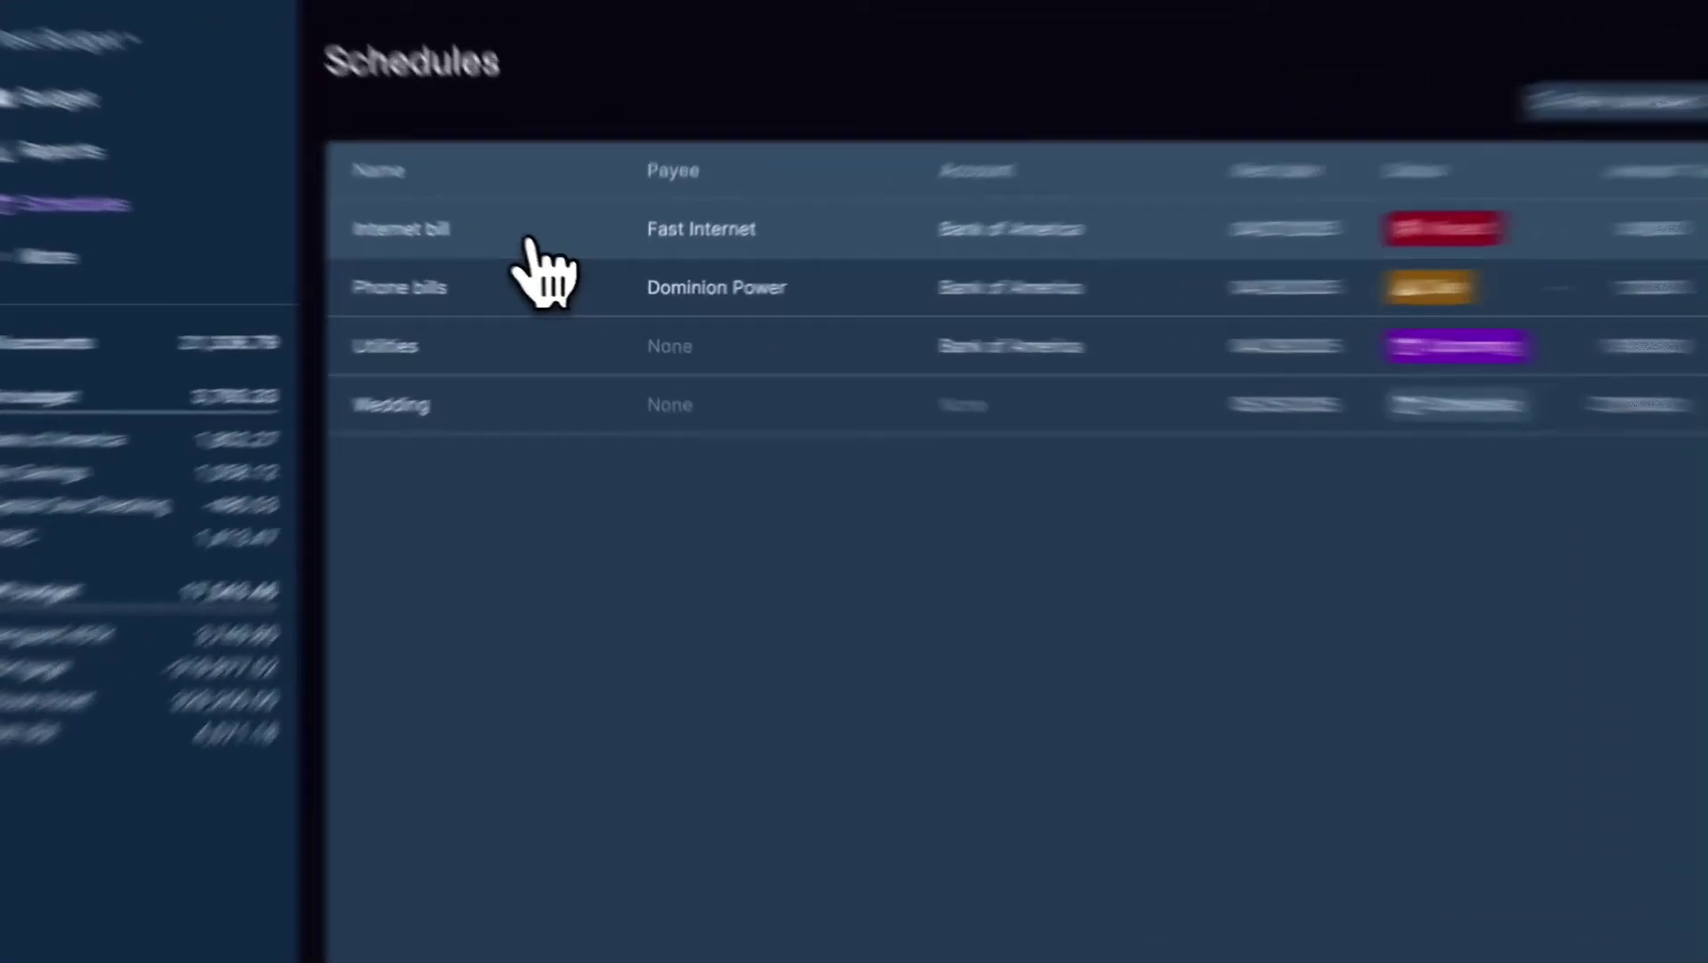
Make the Internet bill schedule, kept on Bank of America, repeat monthly on the 28th.
{"action": "left_click", "coordinate": [554, 252]}
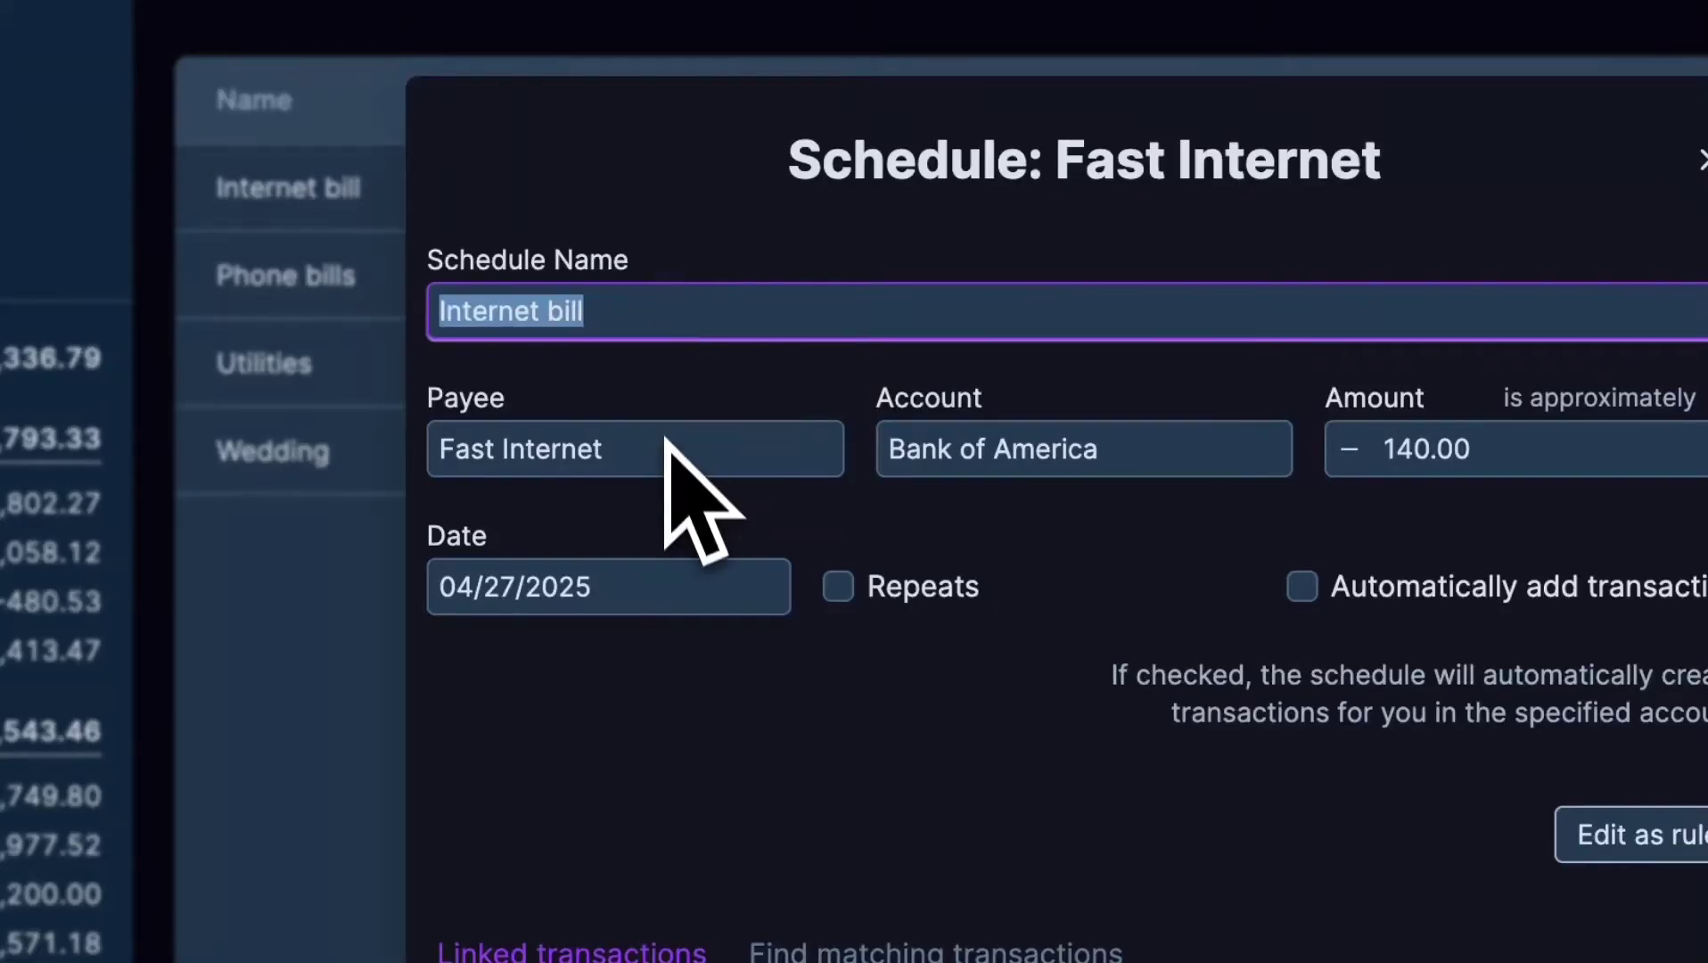
{"action": "left_click", "coordinate": [1180, 465]}
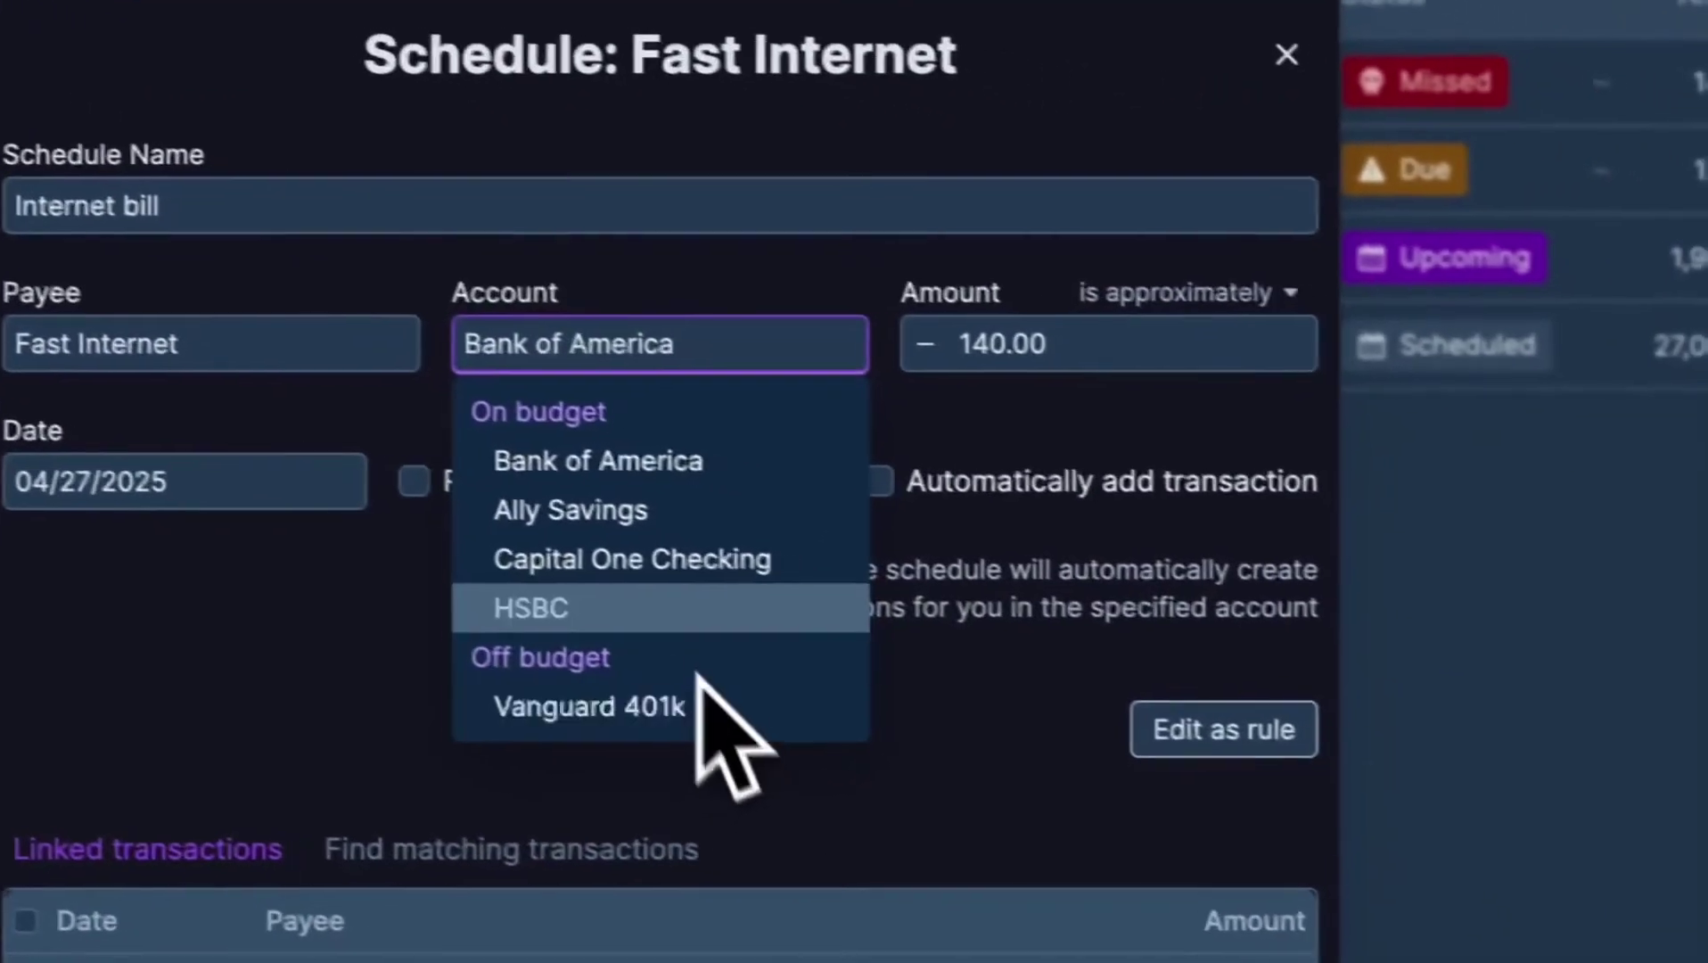
{"action": "left_click", "coordinate": [693, 299]}
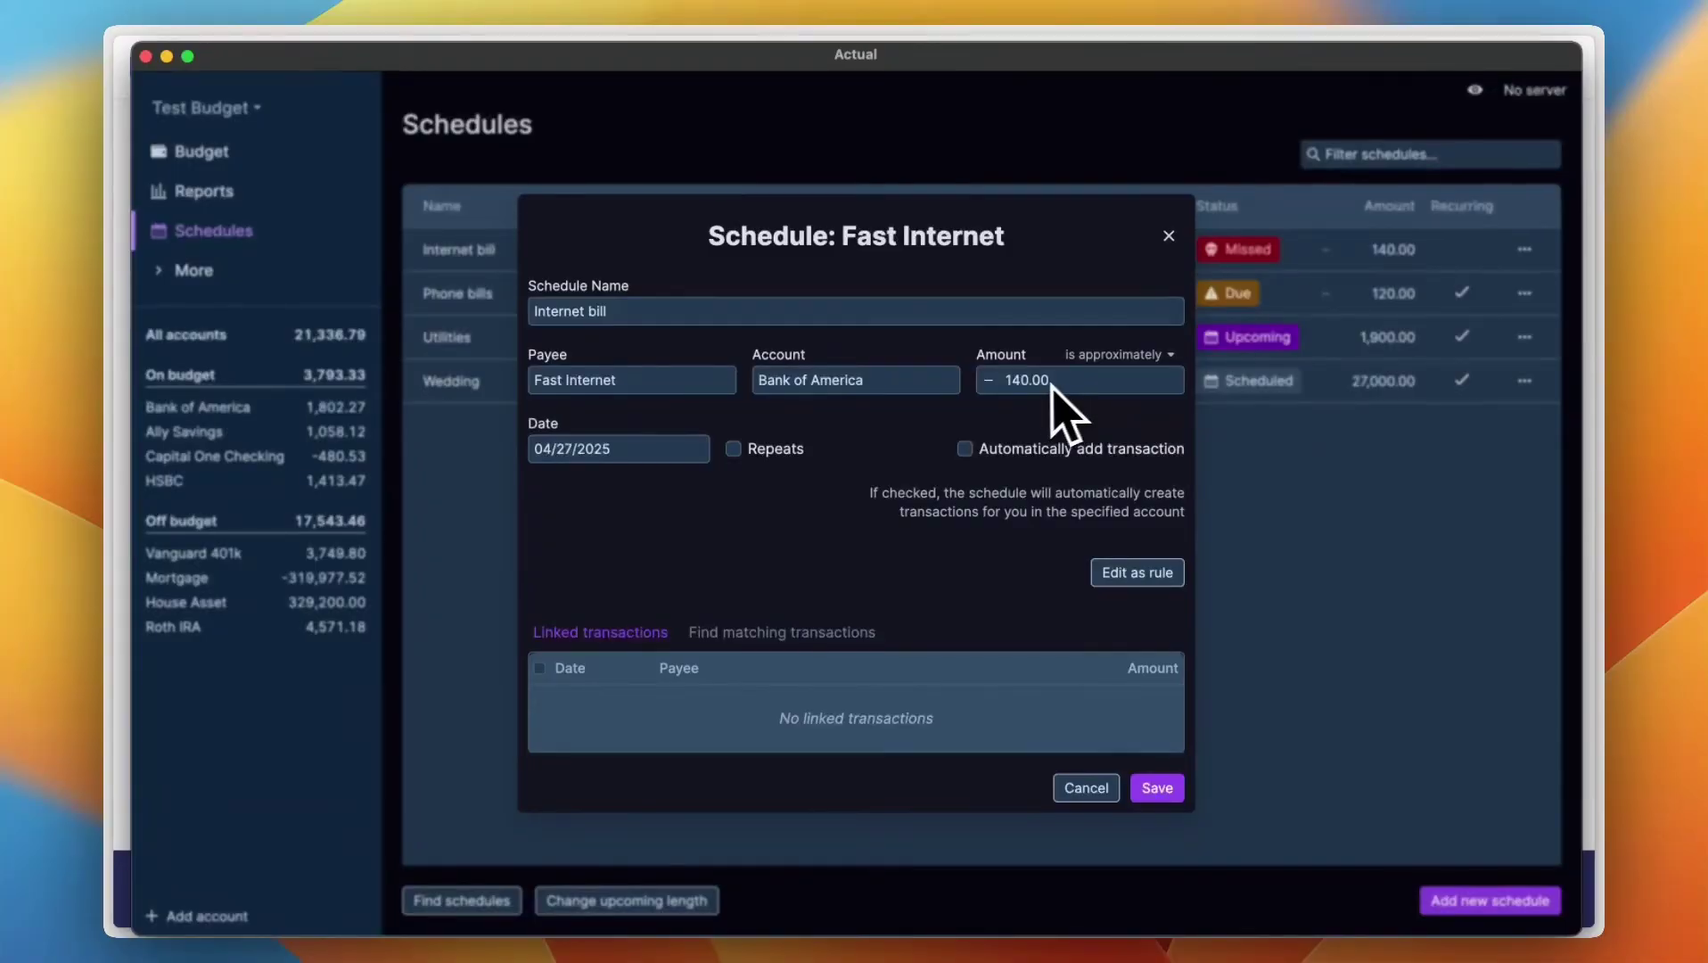
{"action": "left_click", "coordinate": [988, 382]}
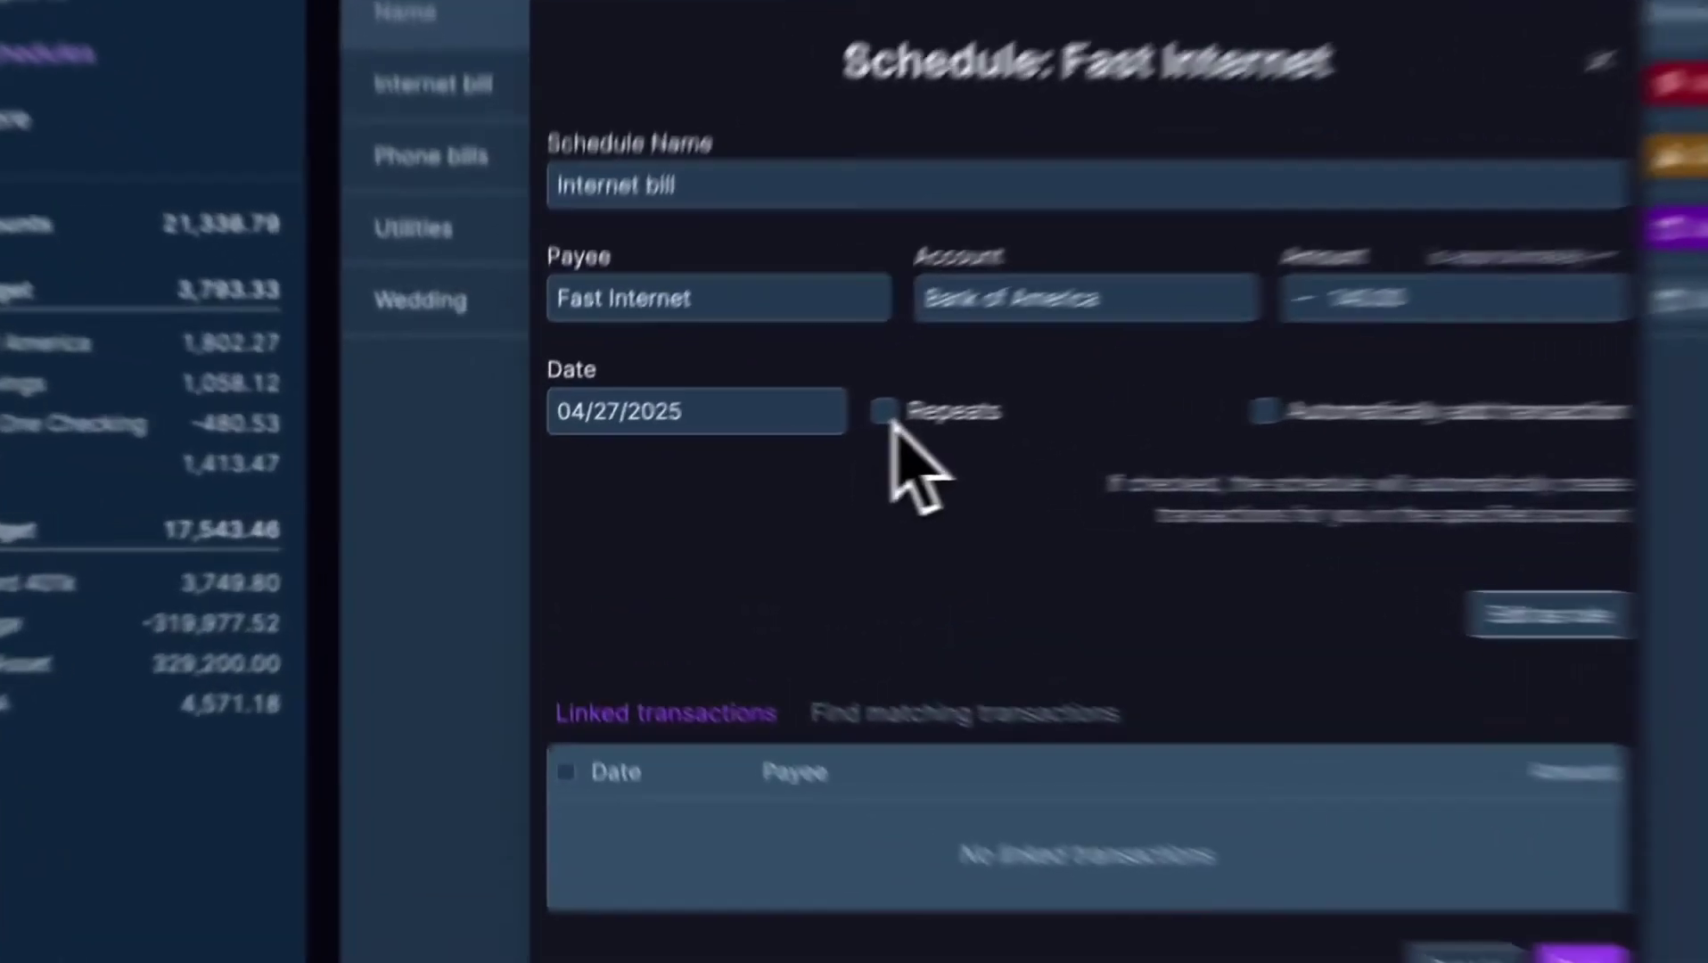
{"action": "left_click", "coordinate": [733, 449]}
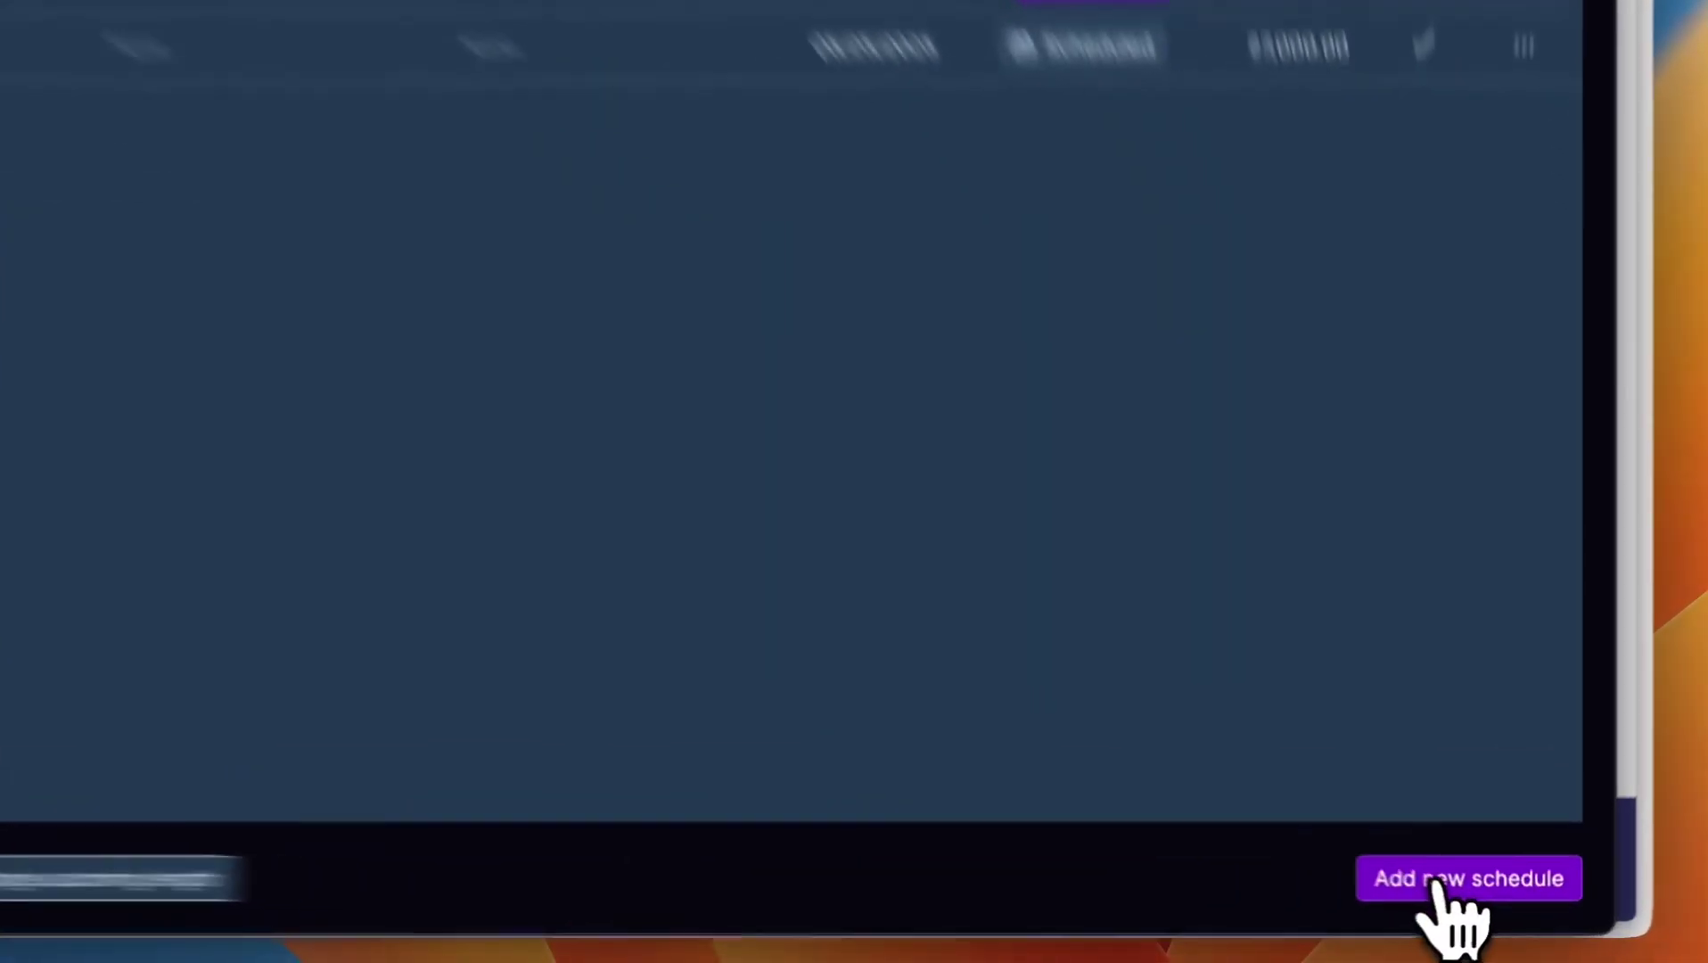
Create an income schedule named 'side hustle' starting 04/10/2025 and repeating monthly.
{"action": "left_click", "coordinate": [1466, 950]}
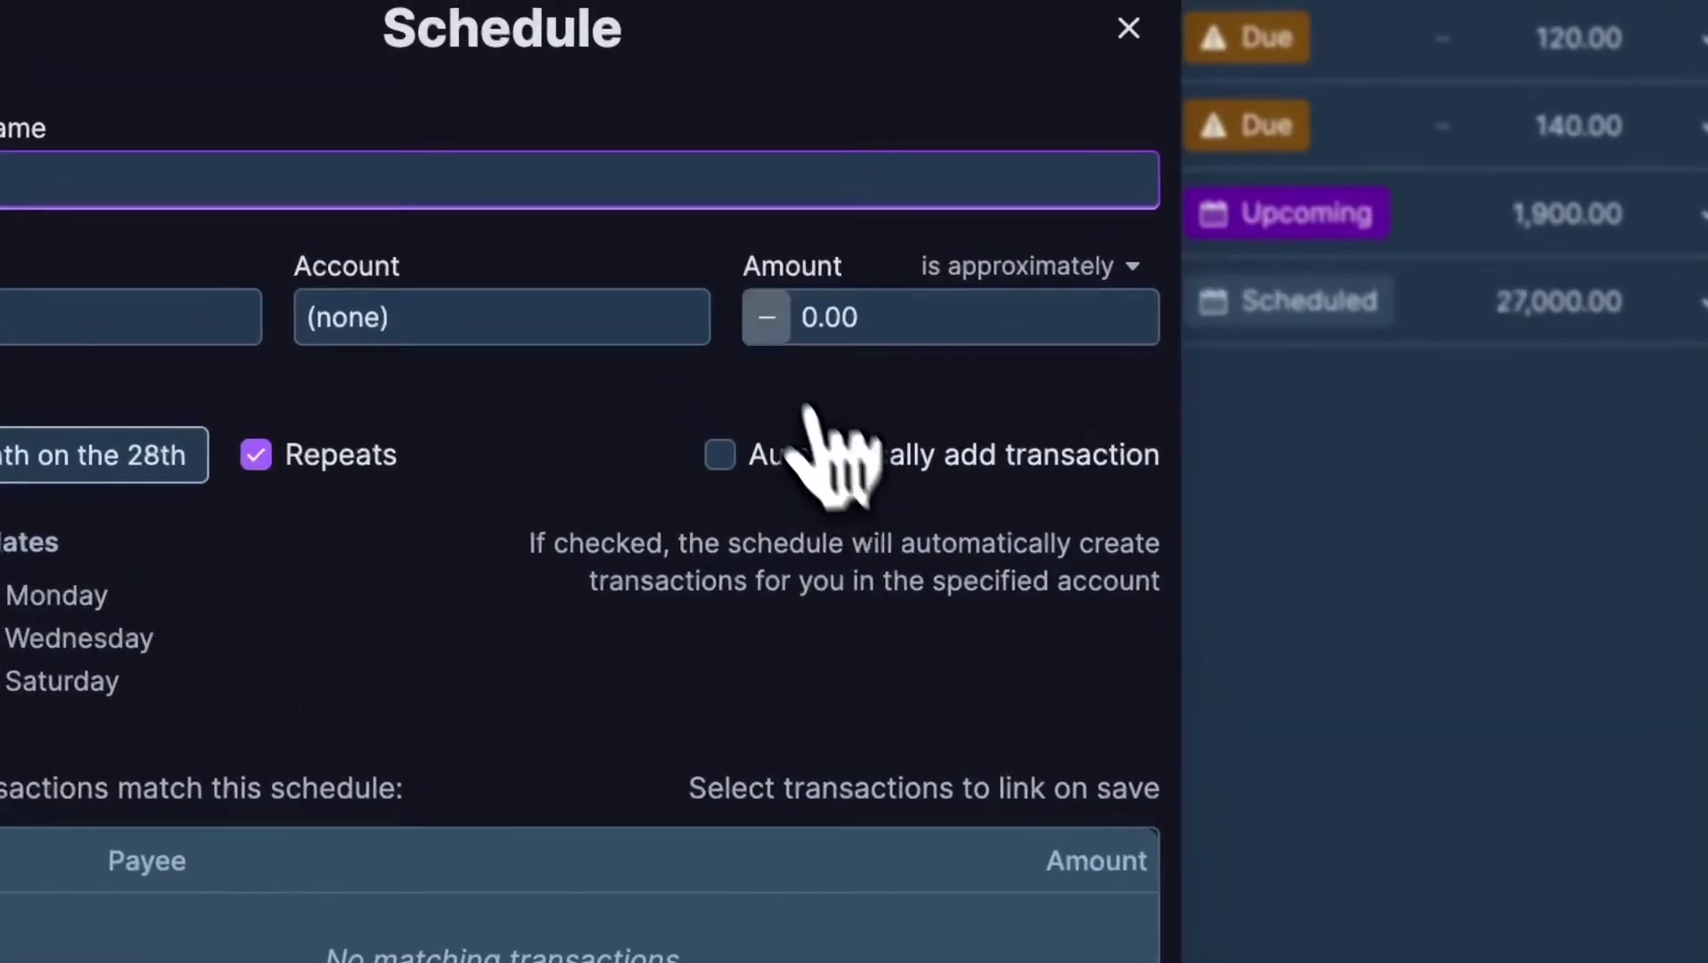
{"action": "left_click", "coordinate": [766, 319]}
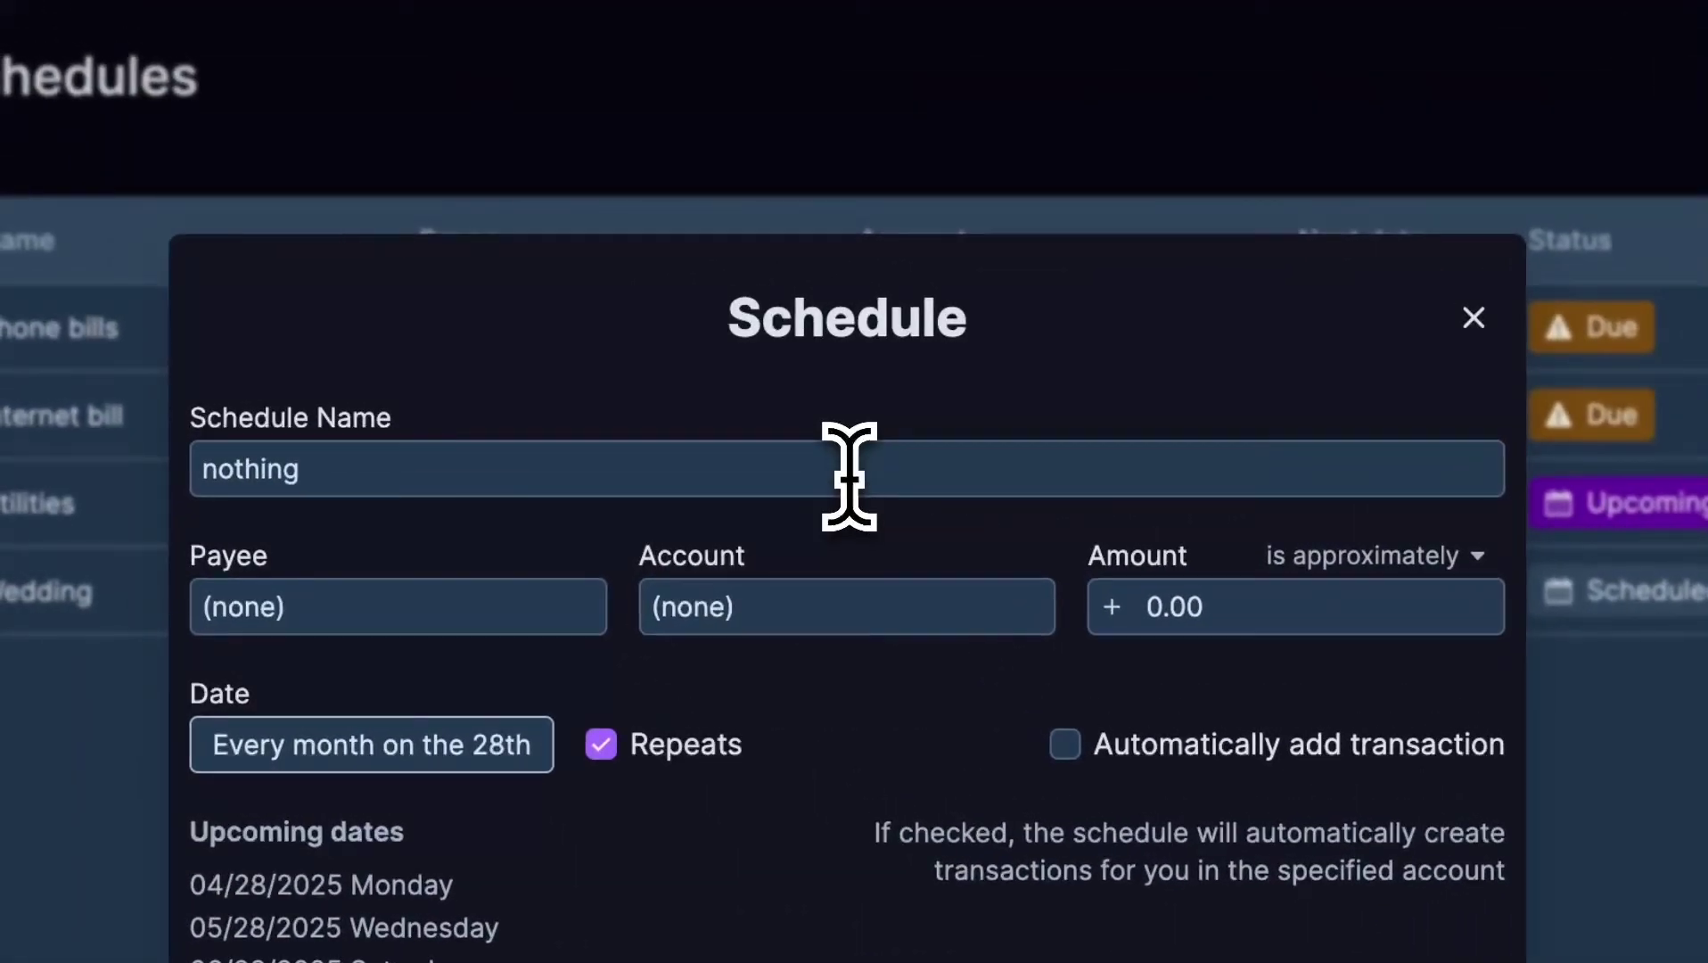
{"action": "left_click", "coordinate": [849, 476]}
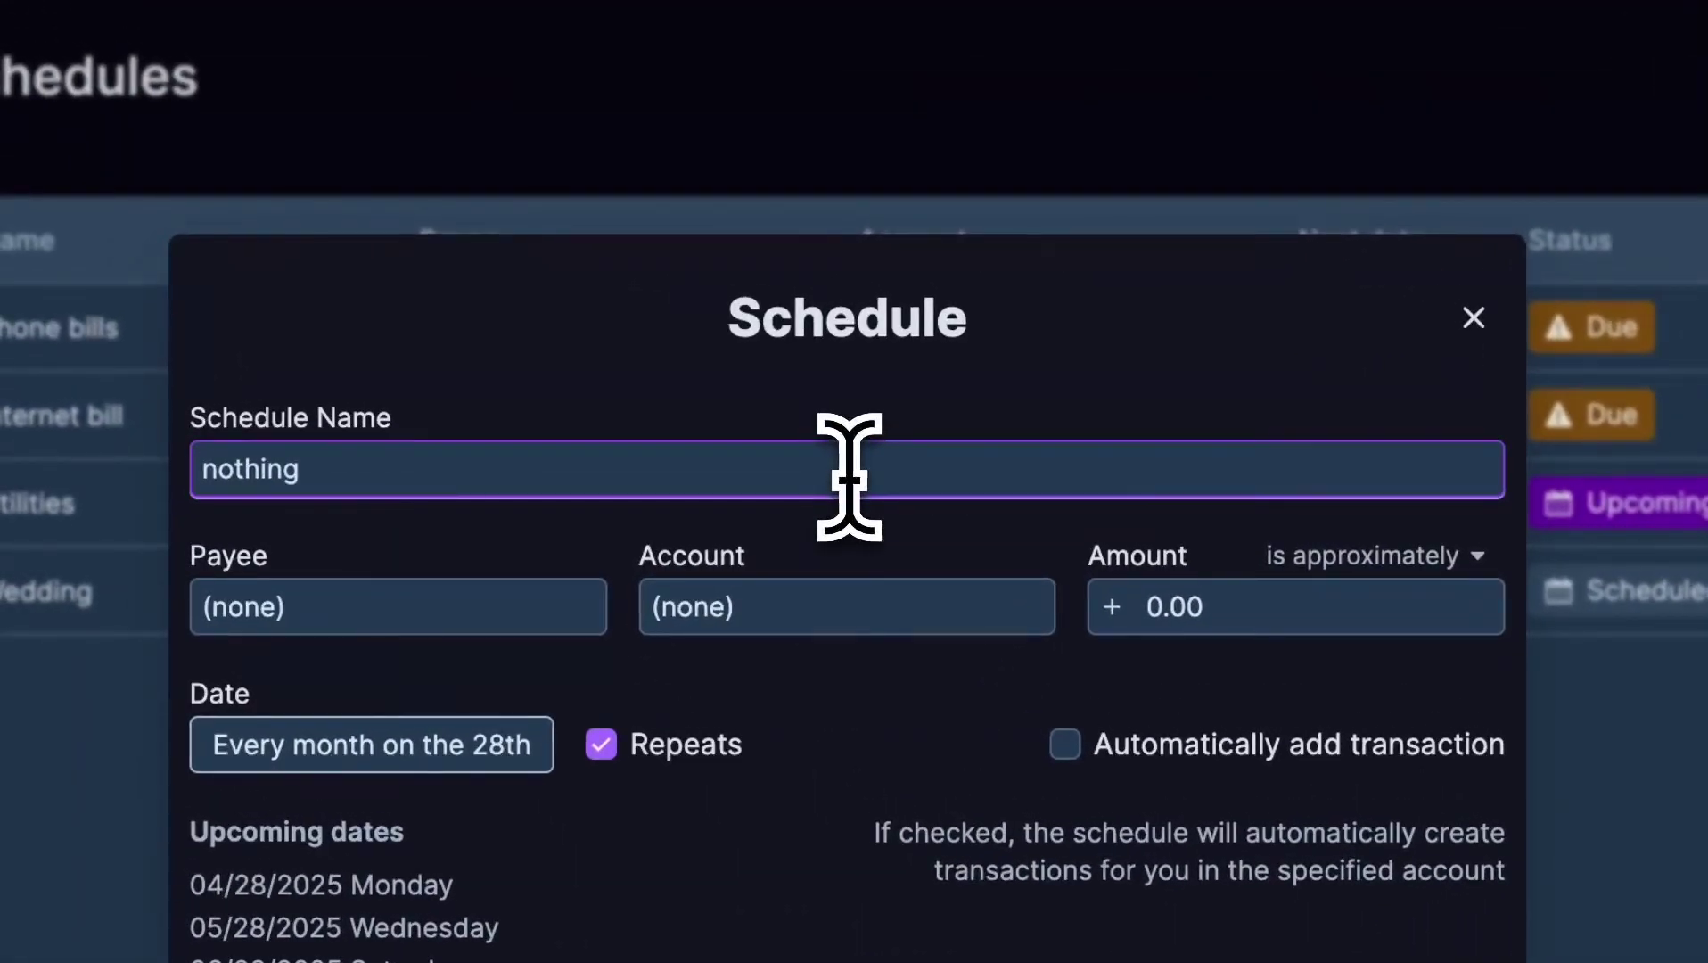
{"action": "type", "text": "side hustle"}
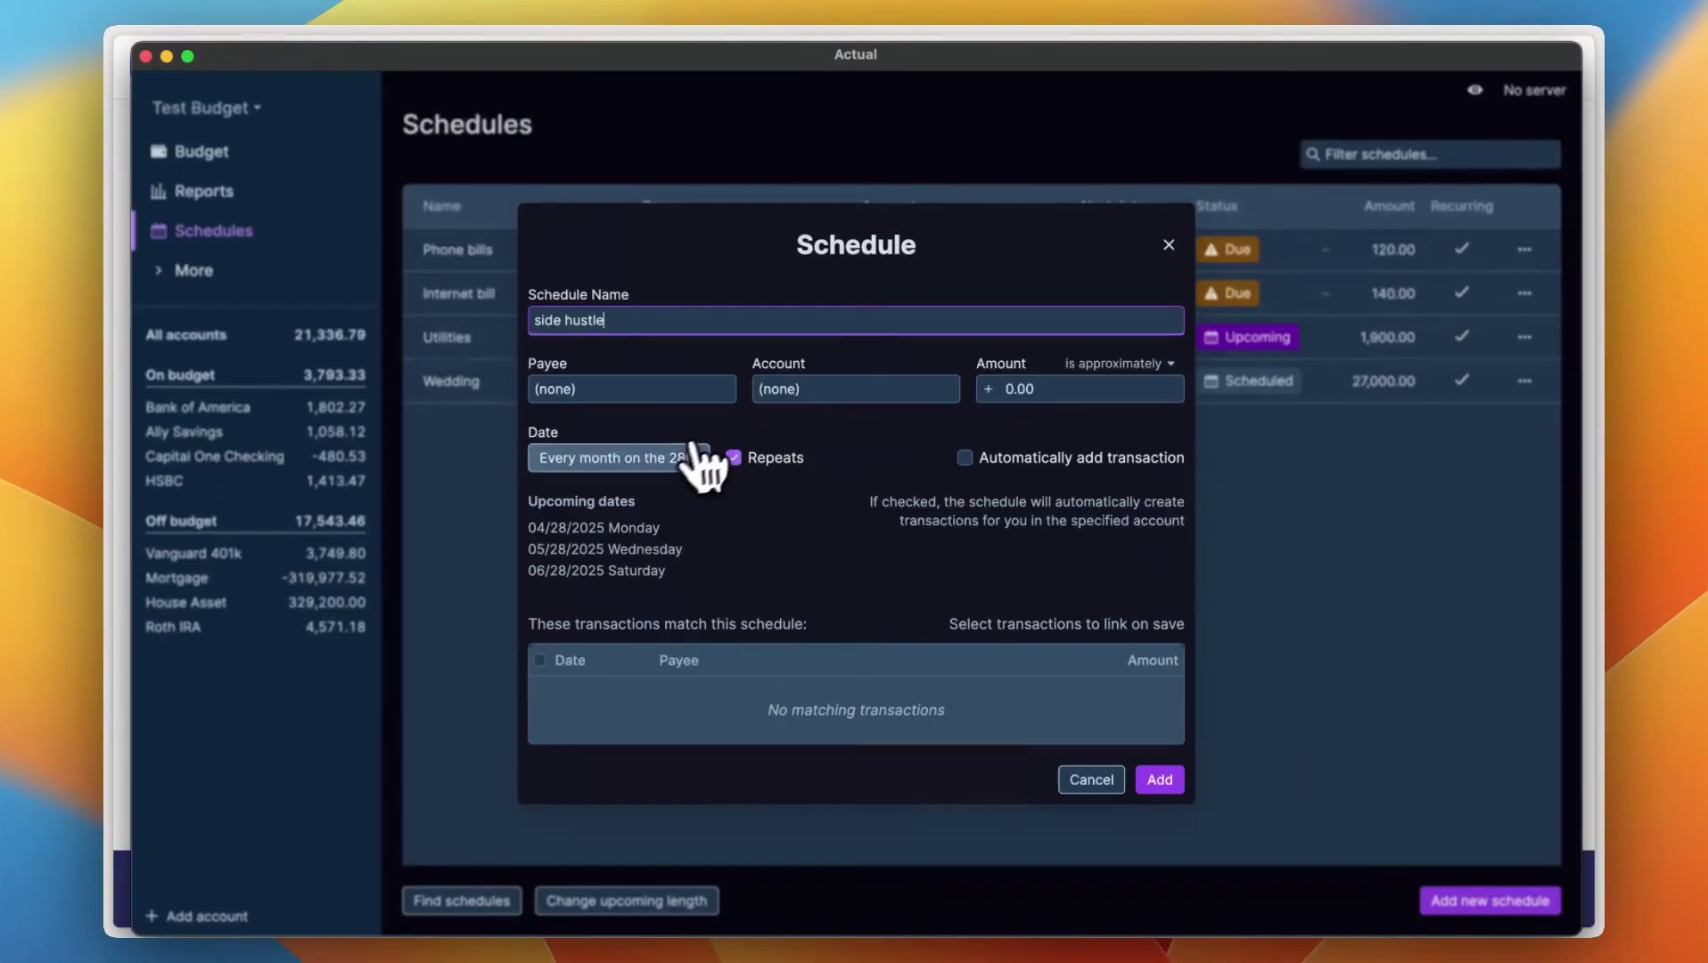
{"action": "left_click", "coordinate": [824, 475]}
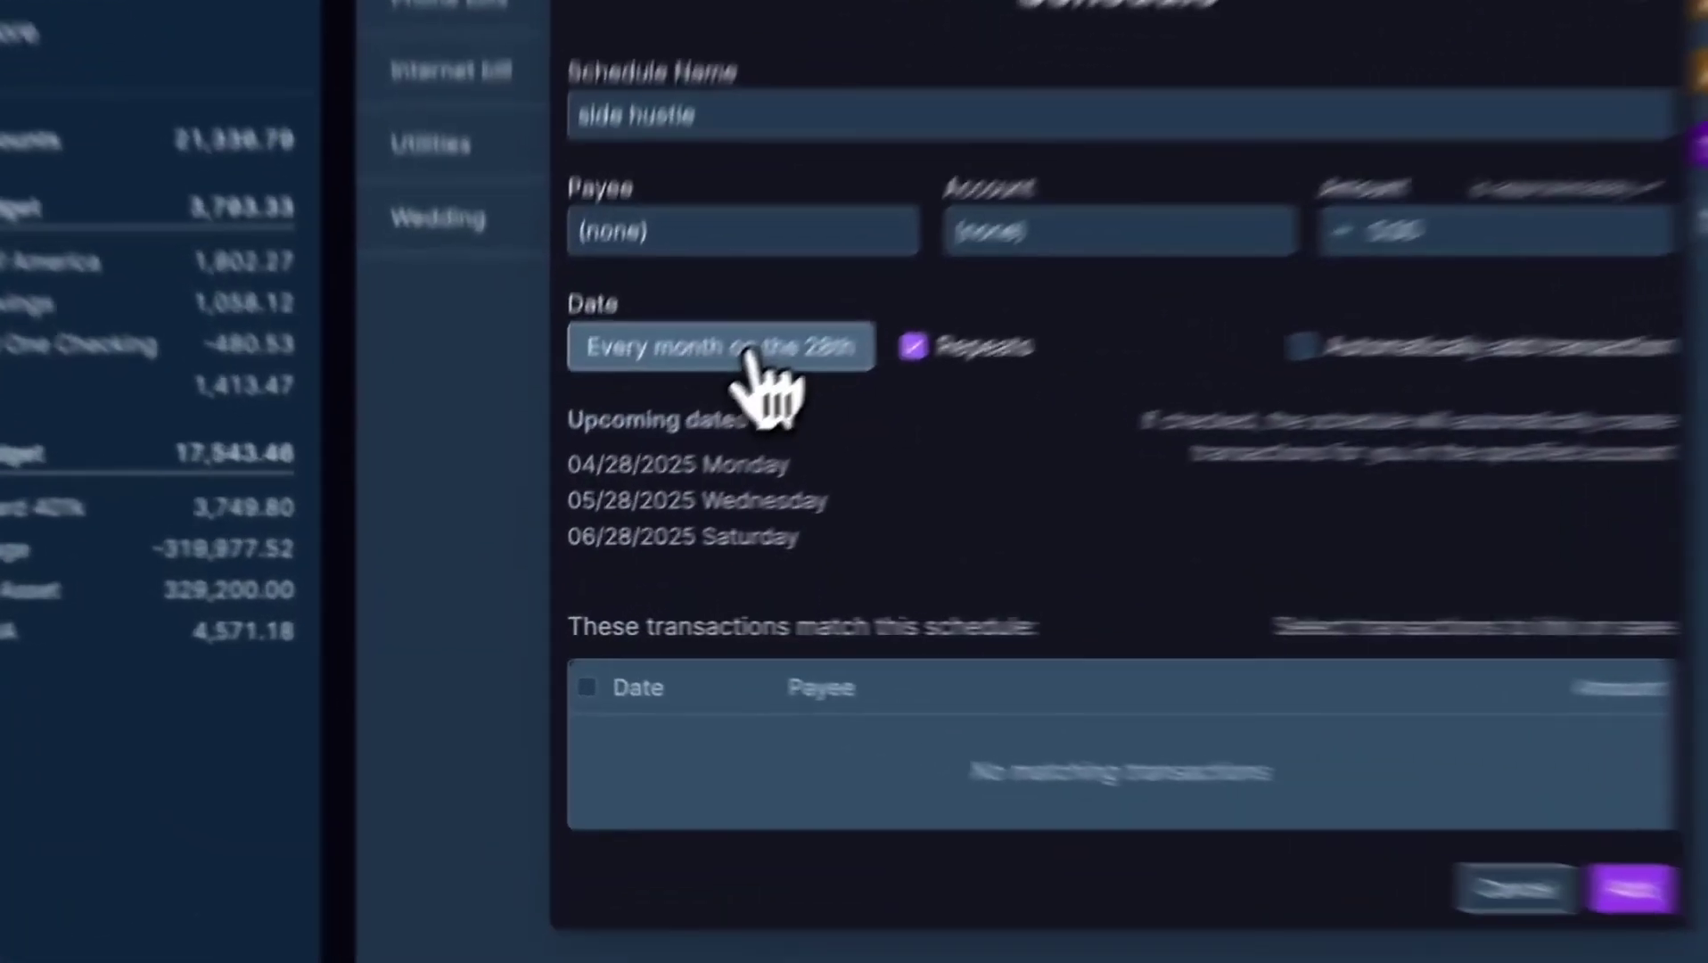
{"action": "left_click", "coordinate": [636, 460]}
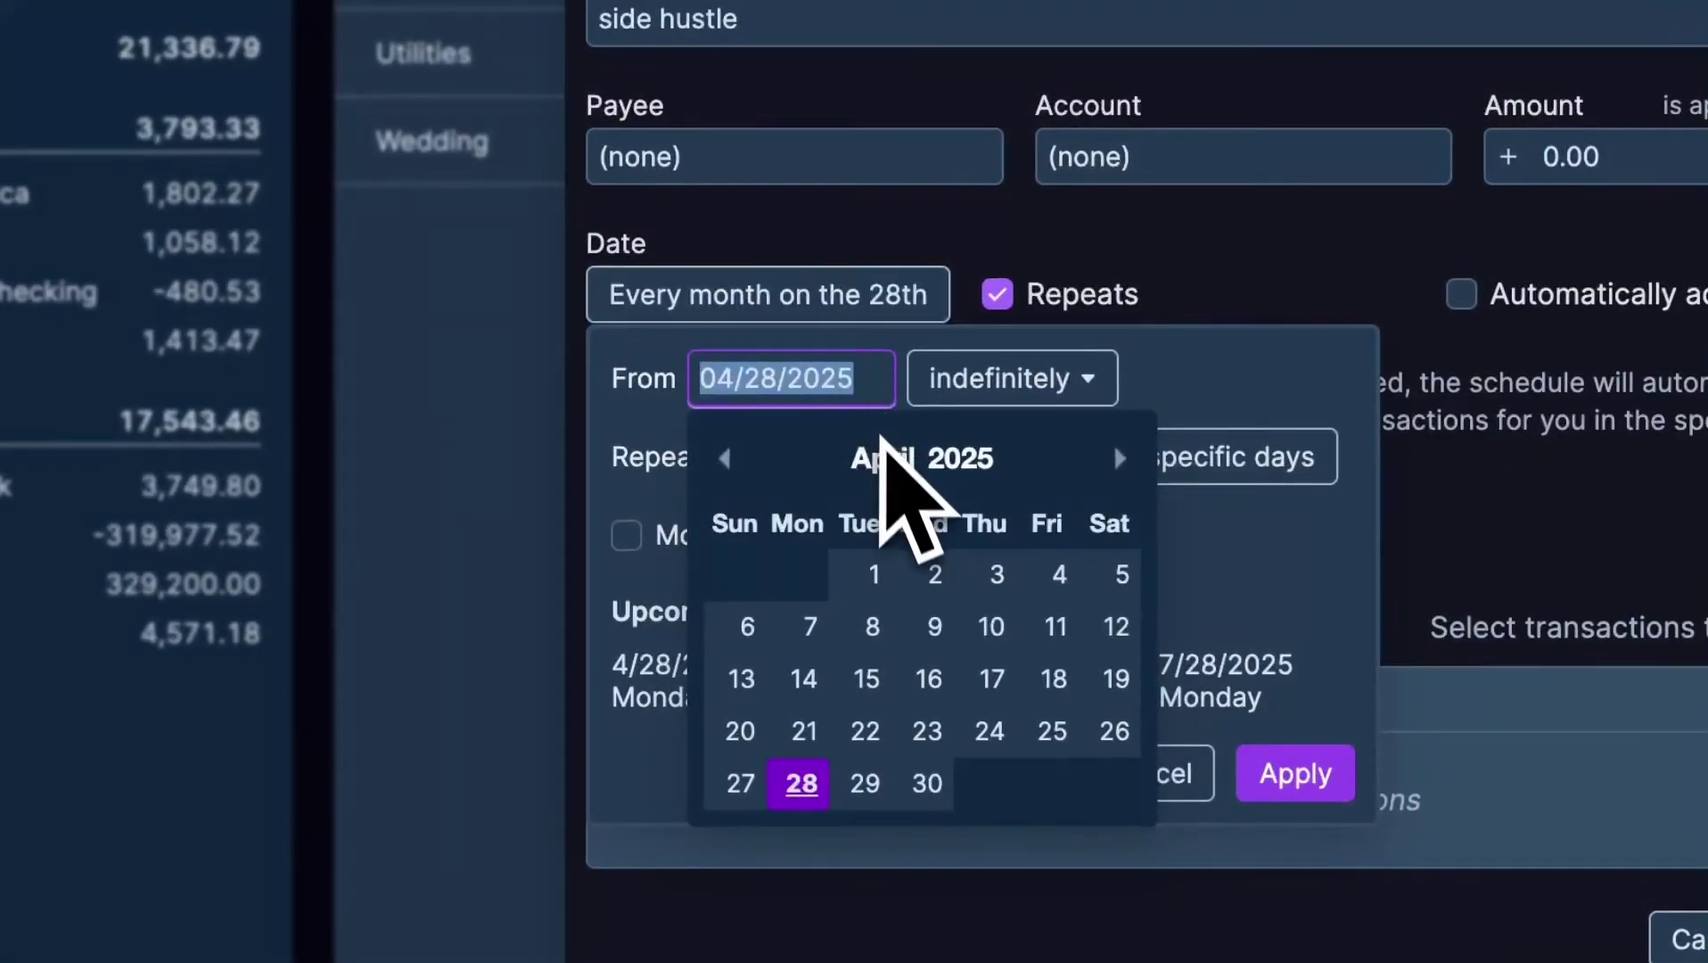
{"action": "left_click", "coordinate": [995, 625]}
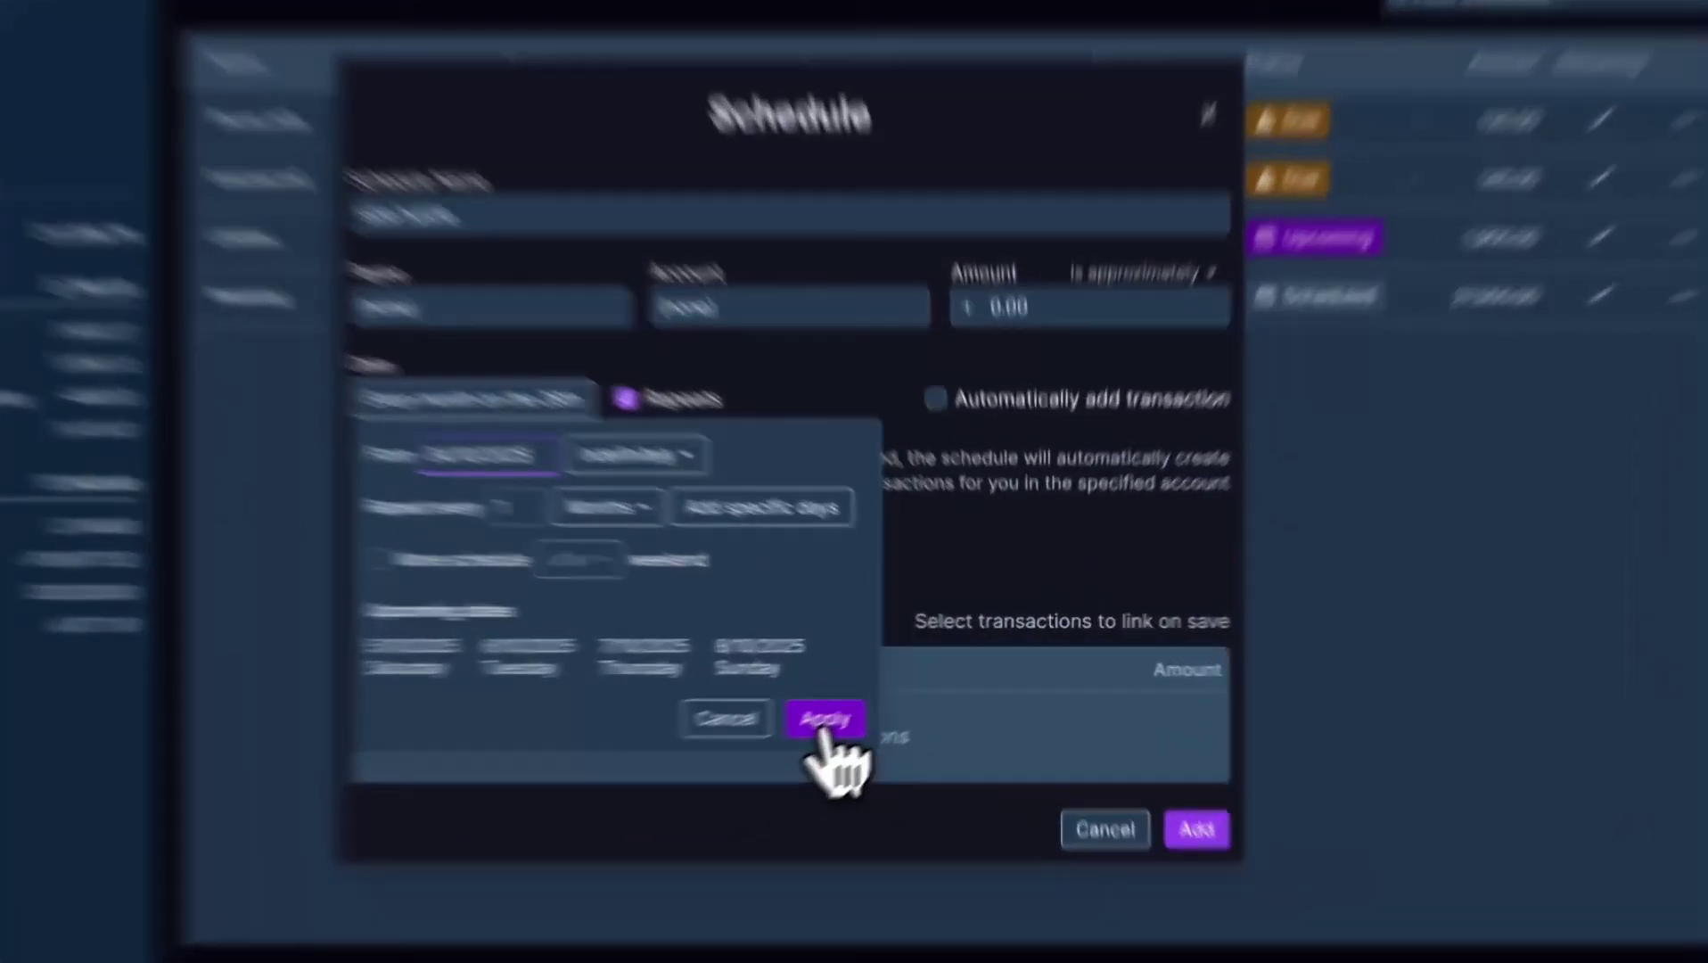
Keep the monthly recurrence on the 10th, set the amount to 200, and deposit into Ally Savings.
{"action": "left_click", "coordinate": [823, 721]}
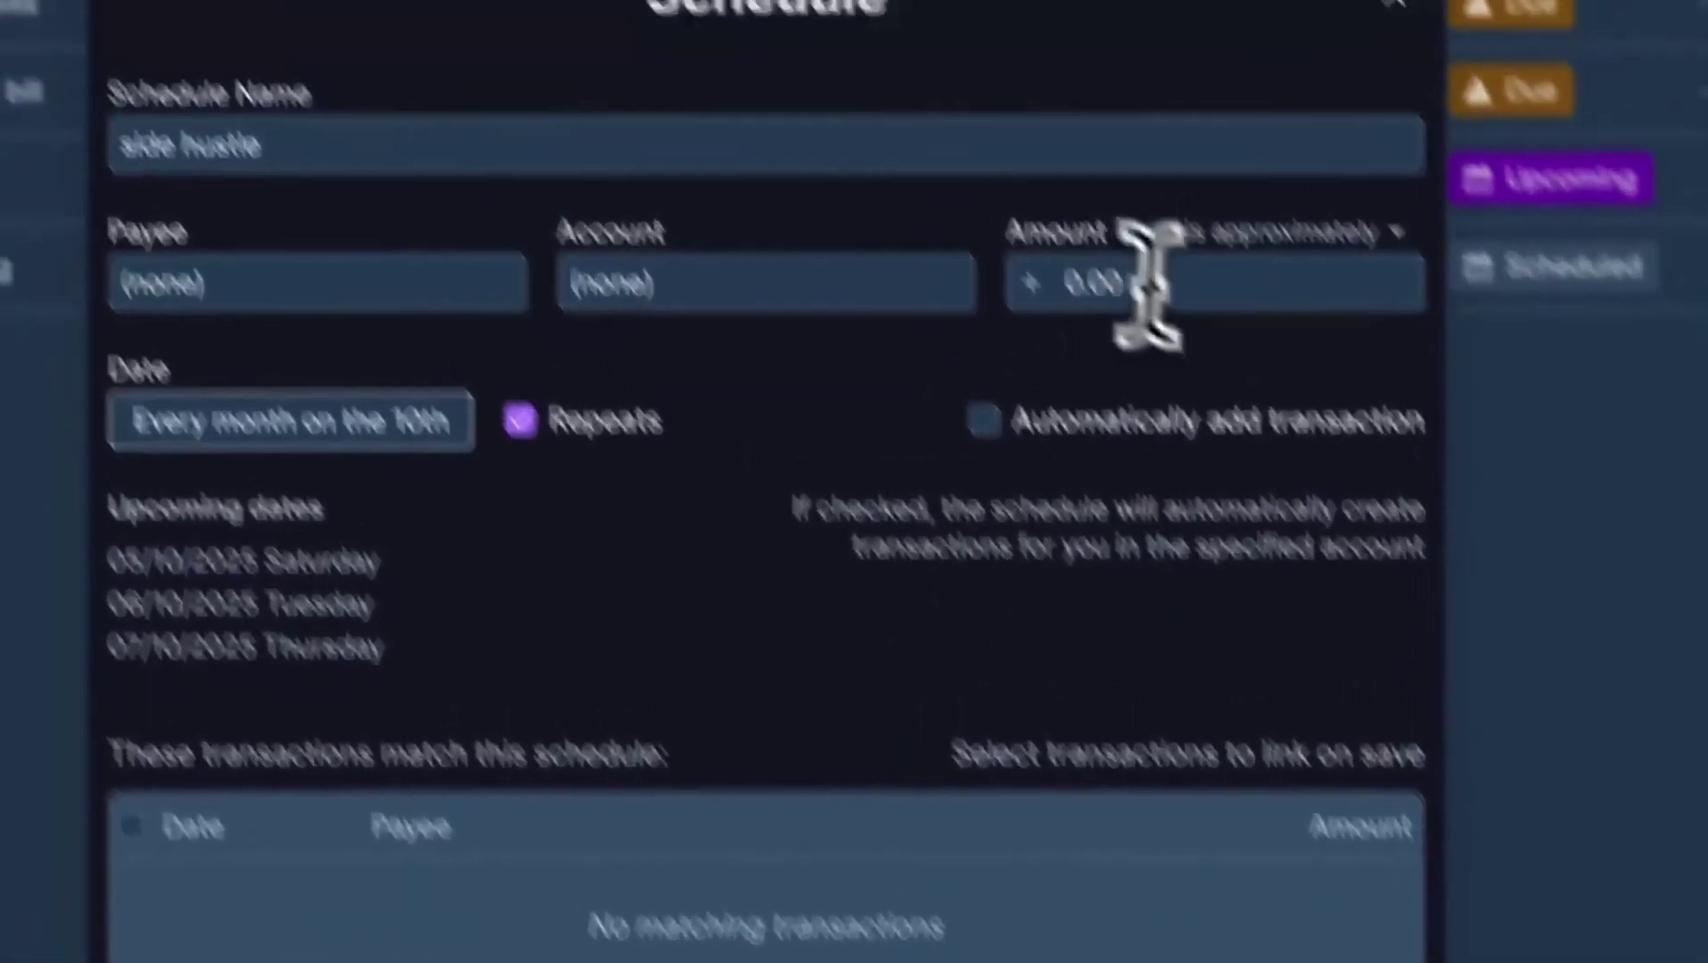
{"action": "left_click", "coordinate": [968, 308]}
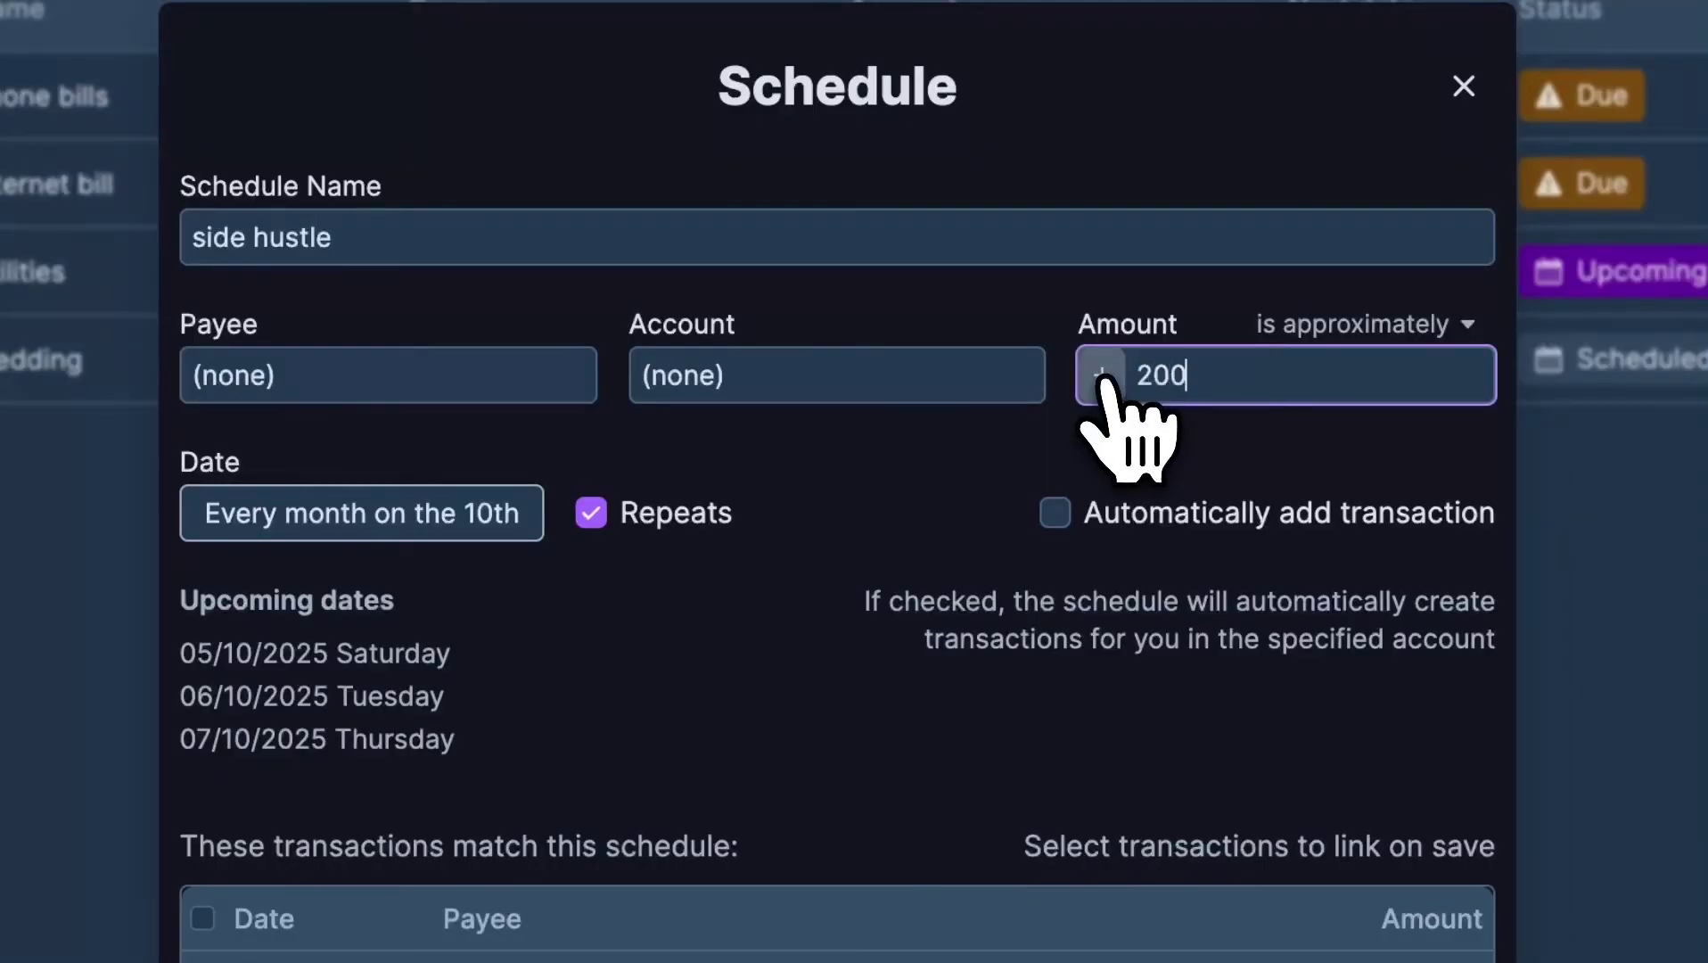
{"action": "type", "text": "200"}
{"action": "left_click", "coordinate": [676, 383]}
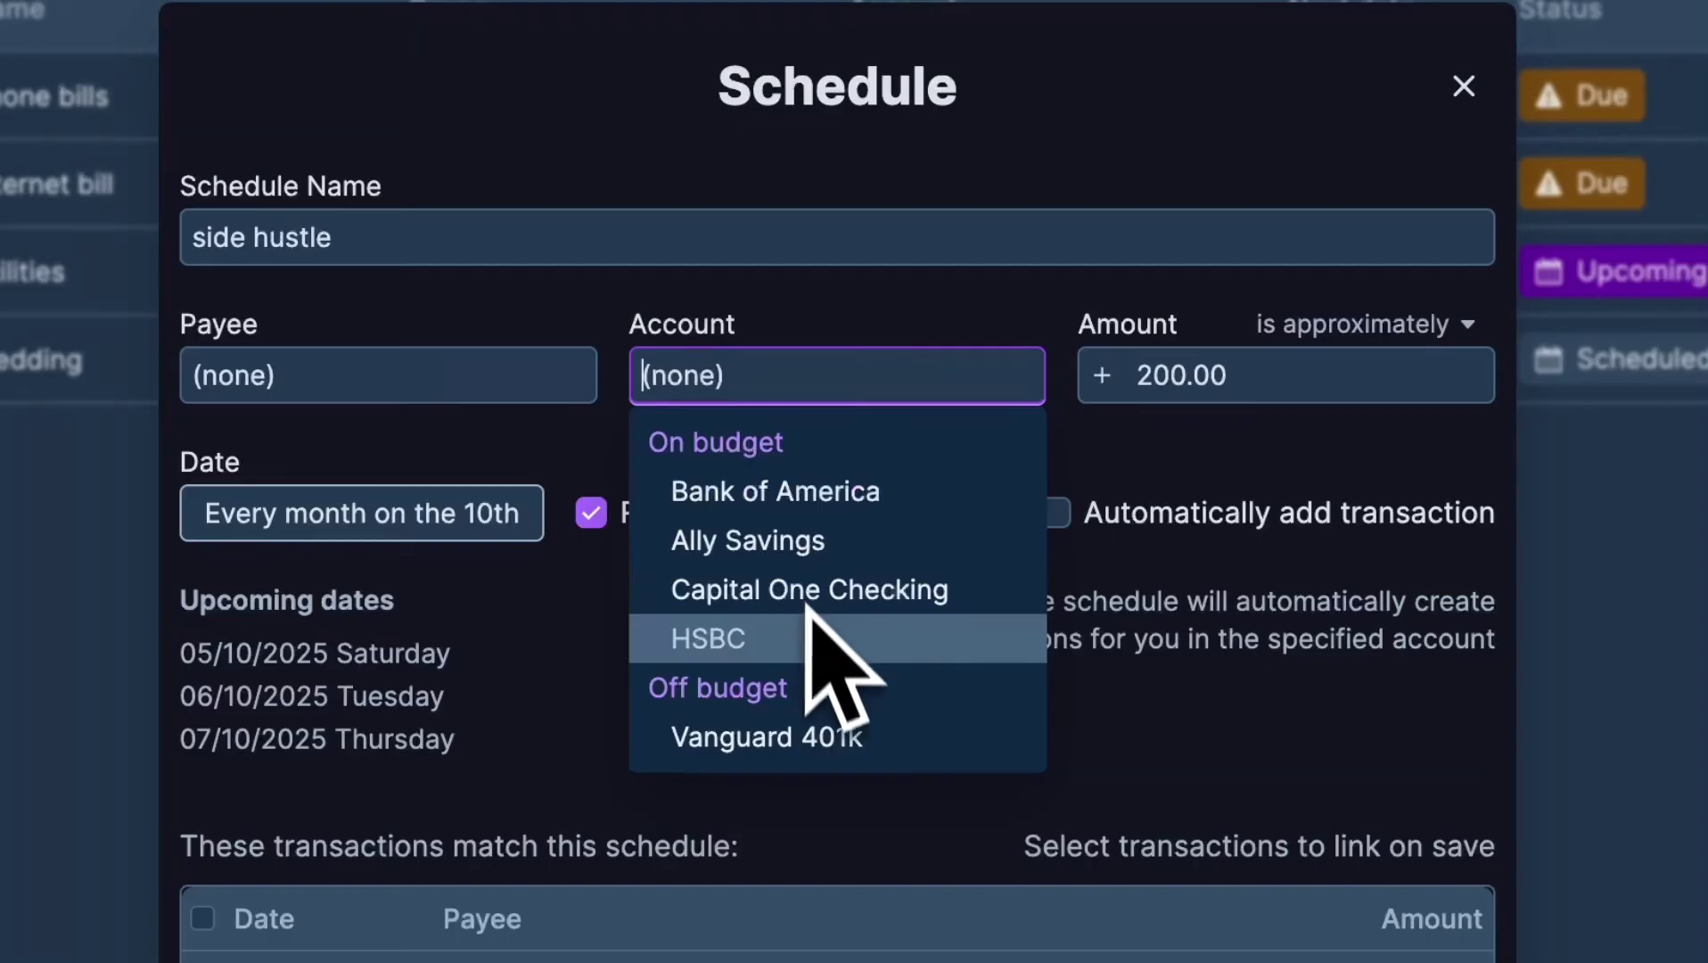
{"action": "key", "text": "Up"}
{"action": "key", "text": "Return"}
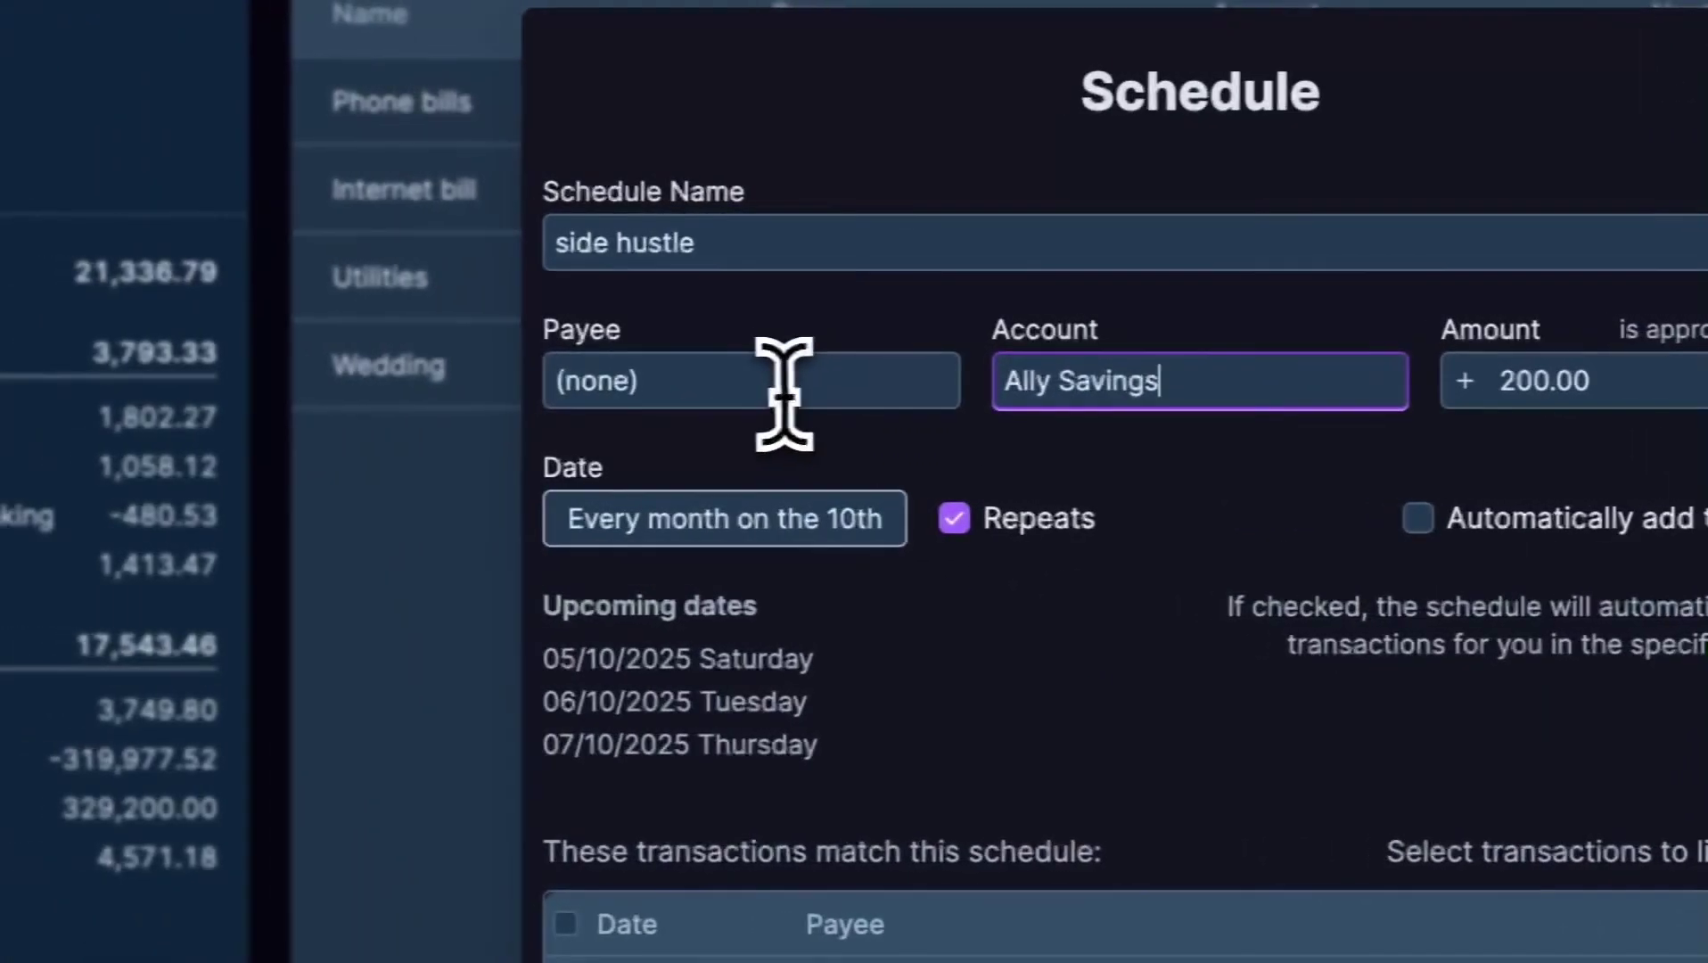
Browse the payee list and close it, leaving the schedule with no payee.
{"action": "left_click", "coordinate": [783, 392]}
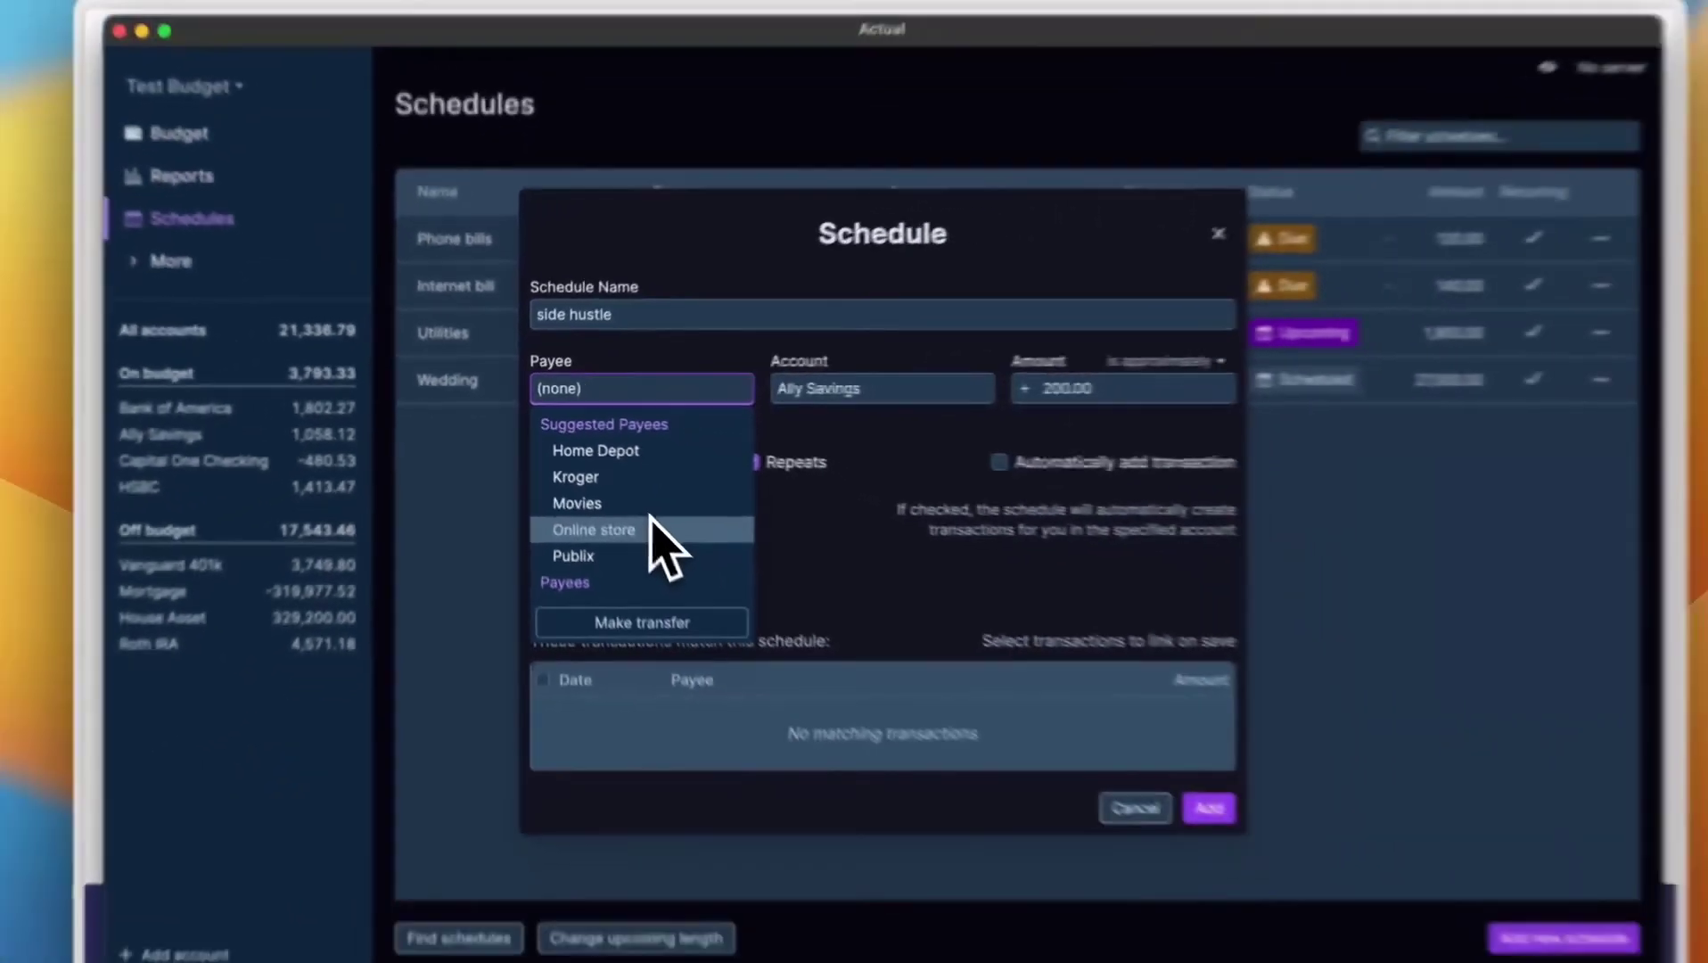
{"action": "scroll", "coordinate": [809, 682], "scroll_direction": "down", "scroll_amount": 2}
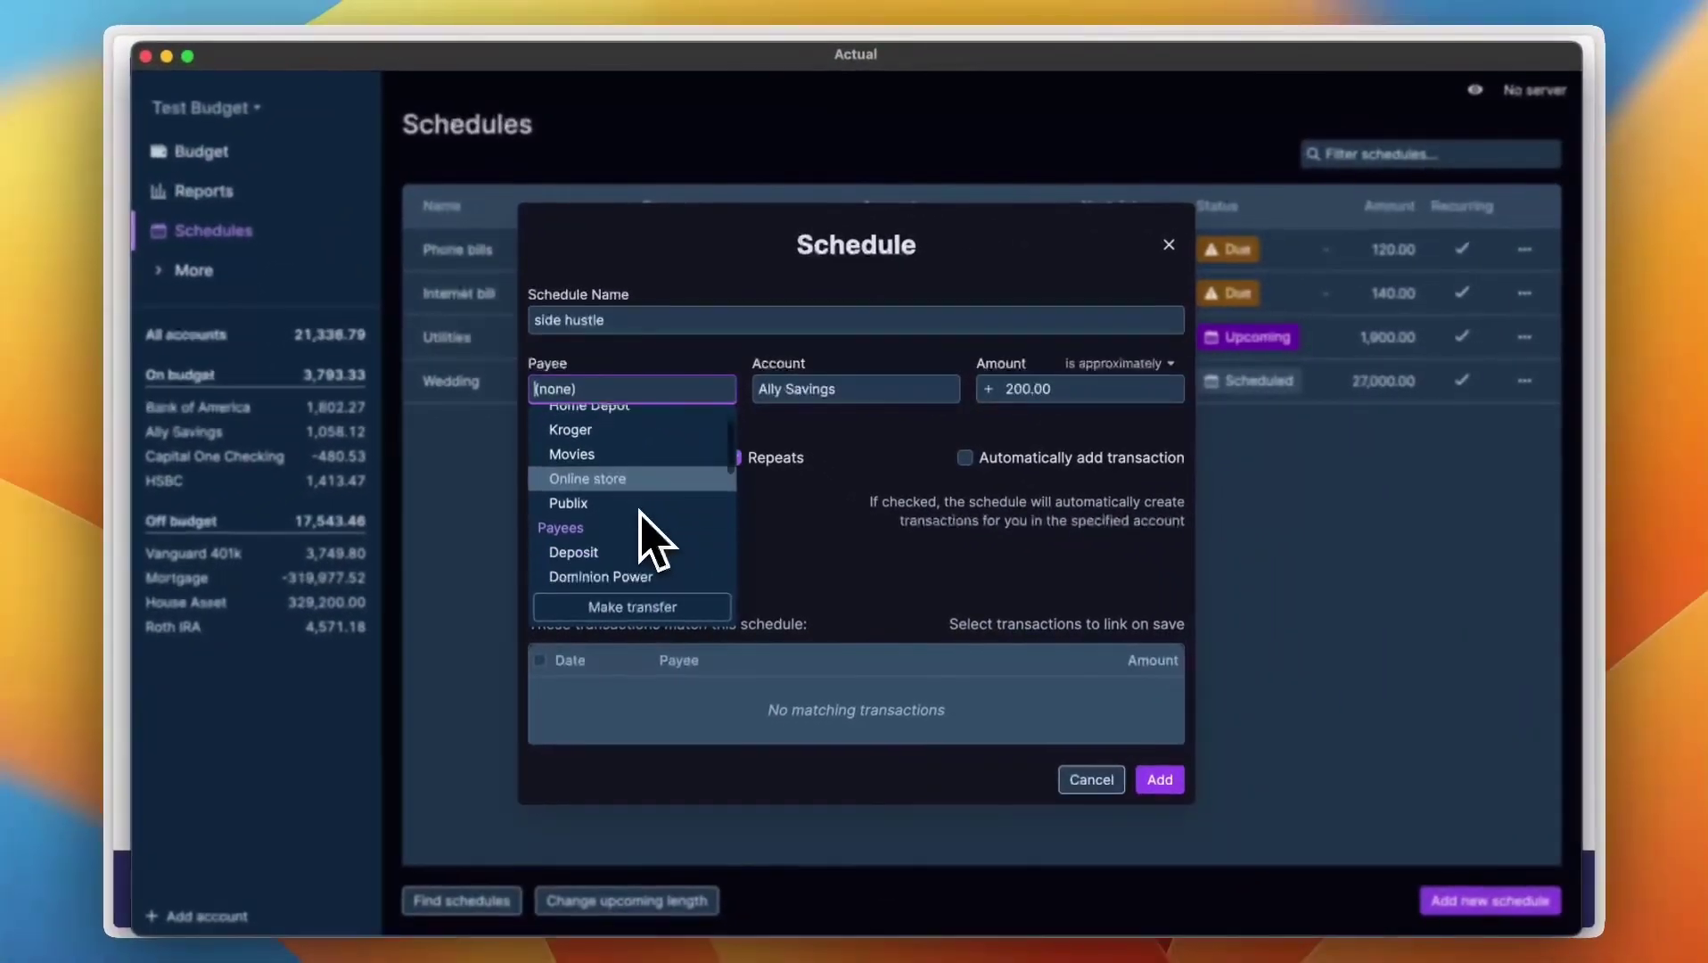
{"action": "scroll", "coordinate": [653, 539], "scroll_direction": "down", "scroll_amount": 5}
{"action": "scroll", "coordinate": [655, 541], "scroll_direction": "up", "scroll_amount": 6}
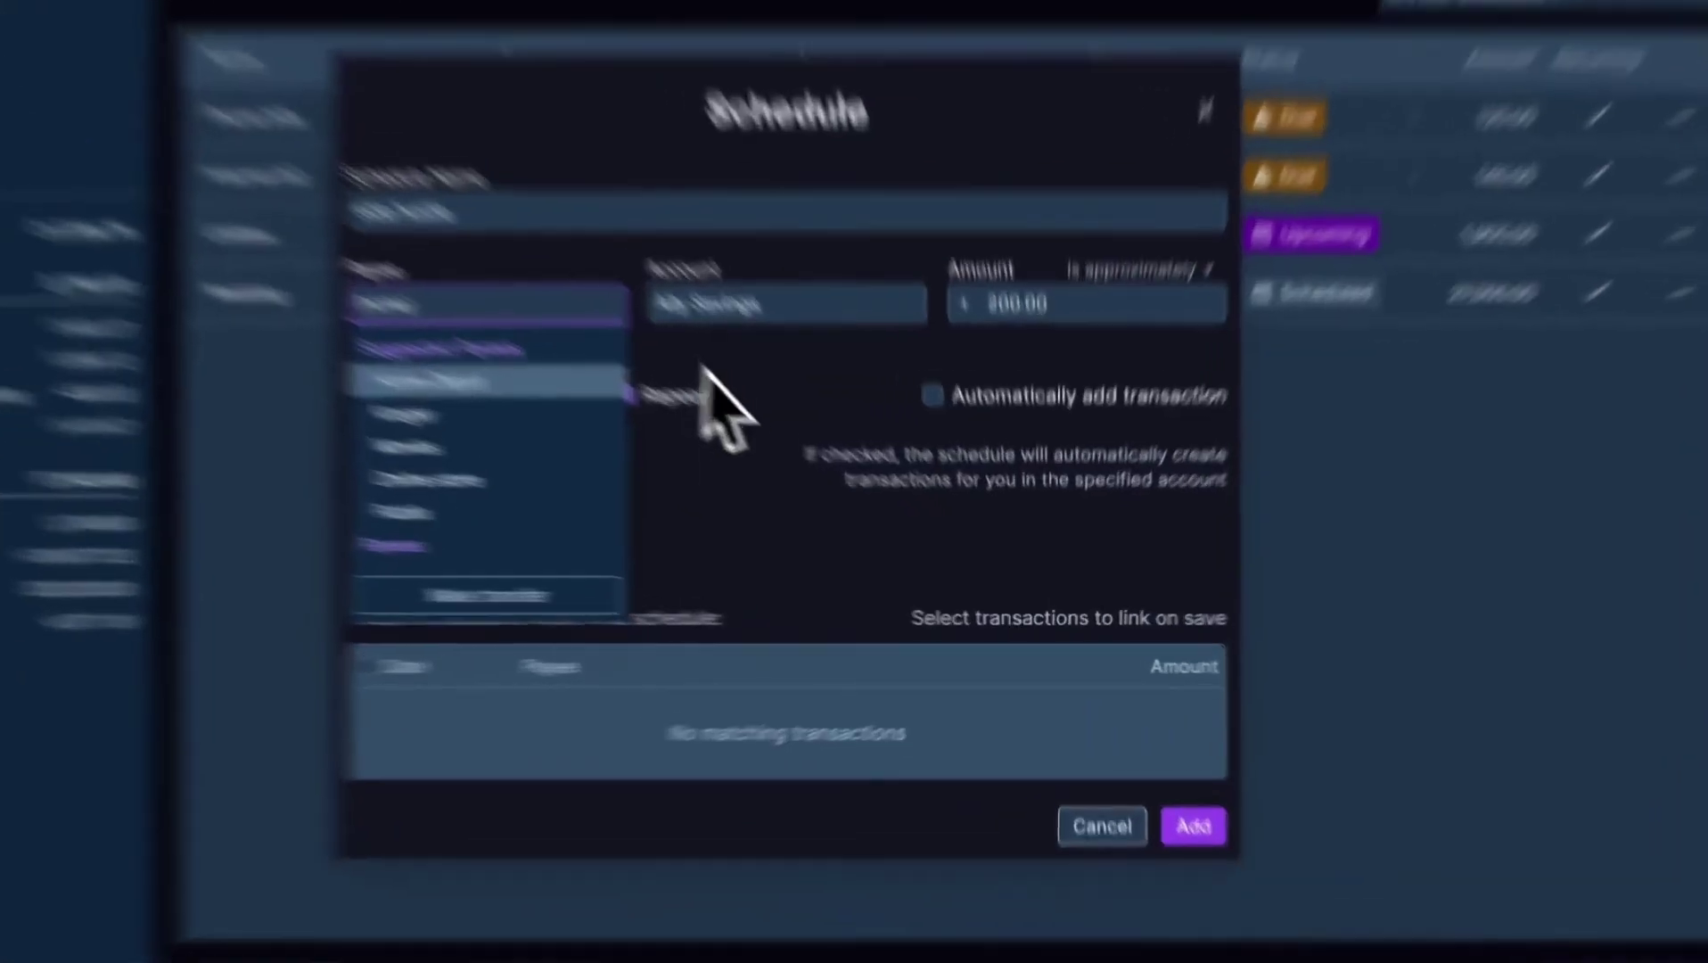
{"action": "left_click", "coordinate": [807, 442]}
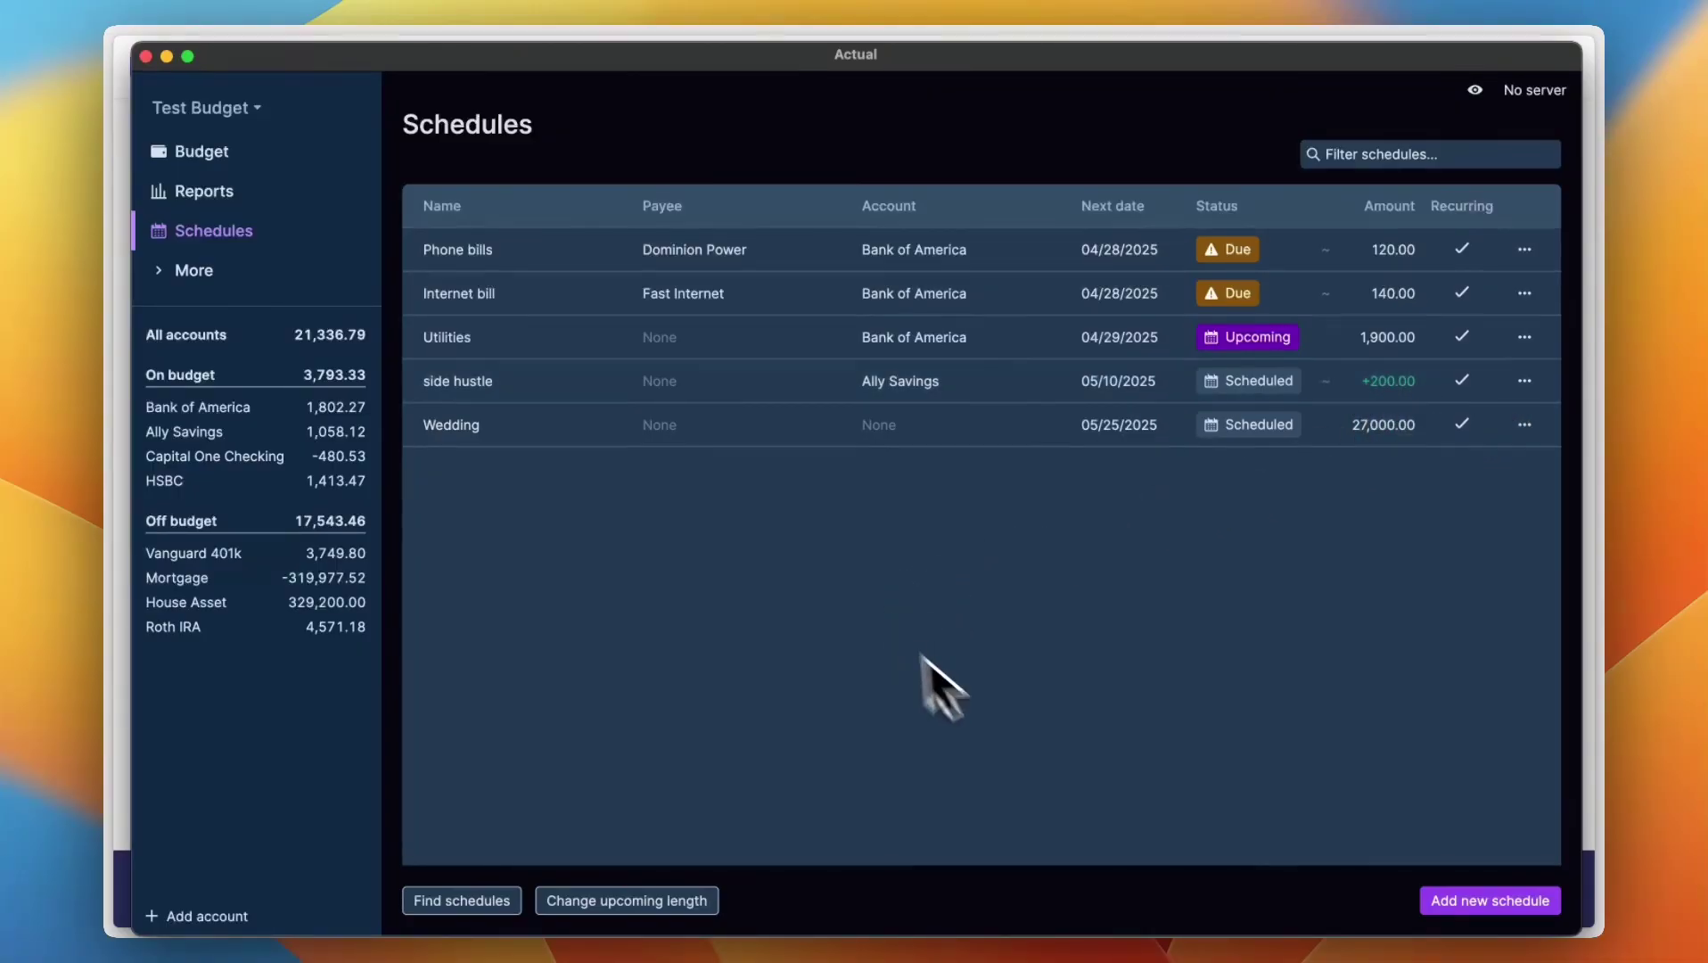
Open the Payees page under More, then start and cancel a new rule for Home Depot.
{"action": "left_click", "coordinate": [185, 271]}
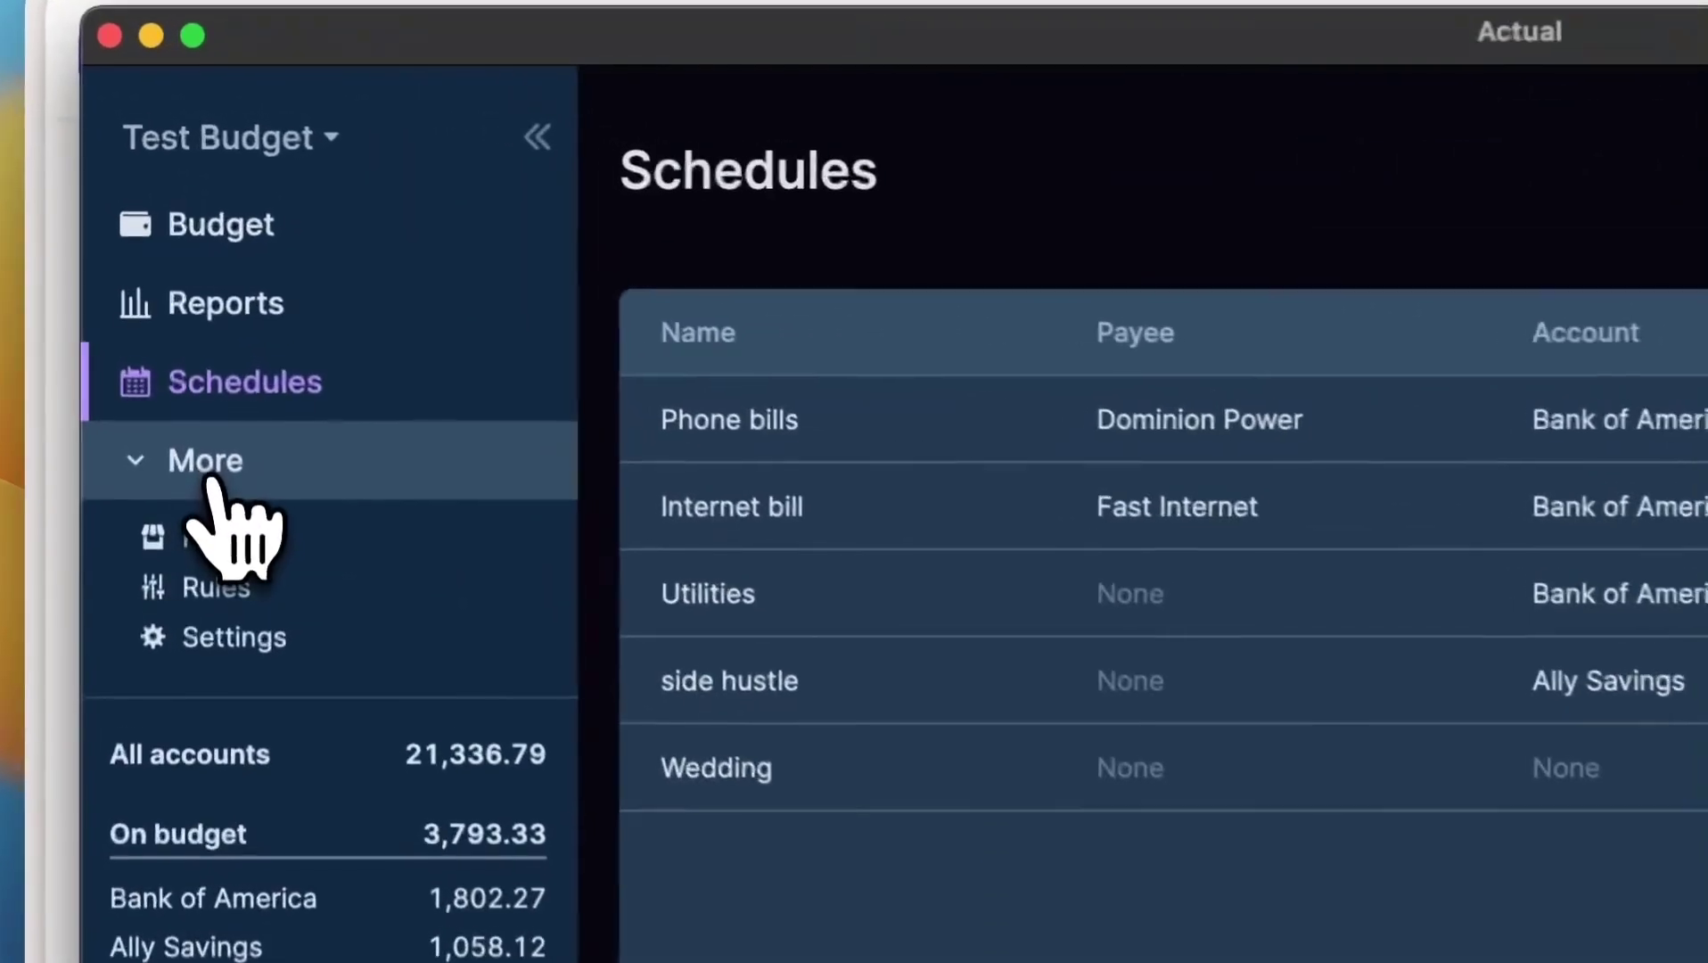
{"action": "left_click", "coordinate": [234, 540]}
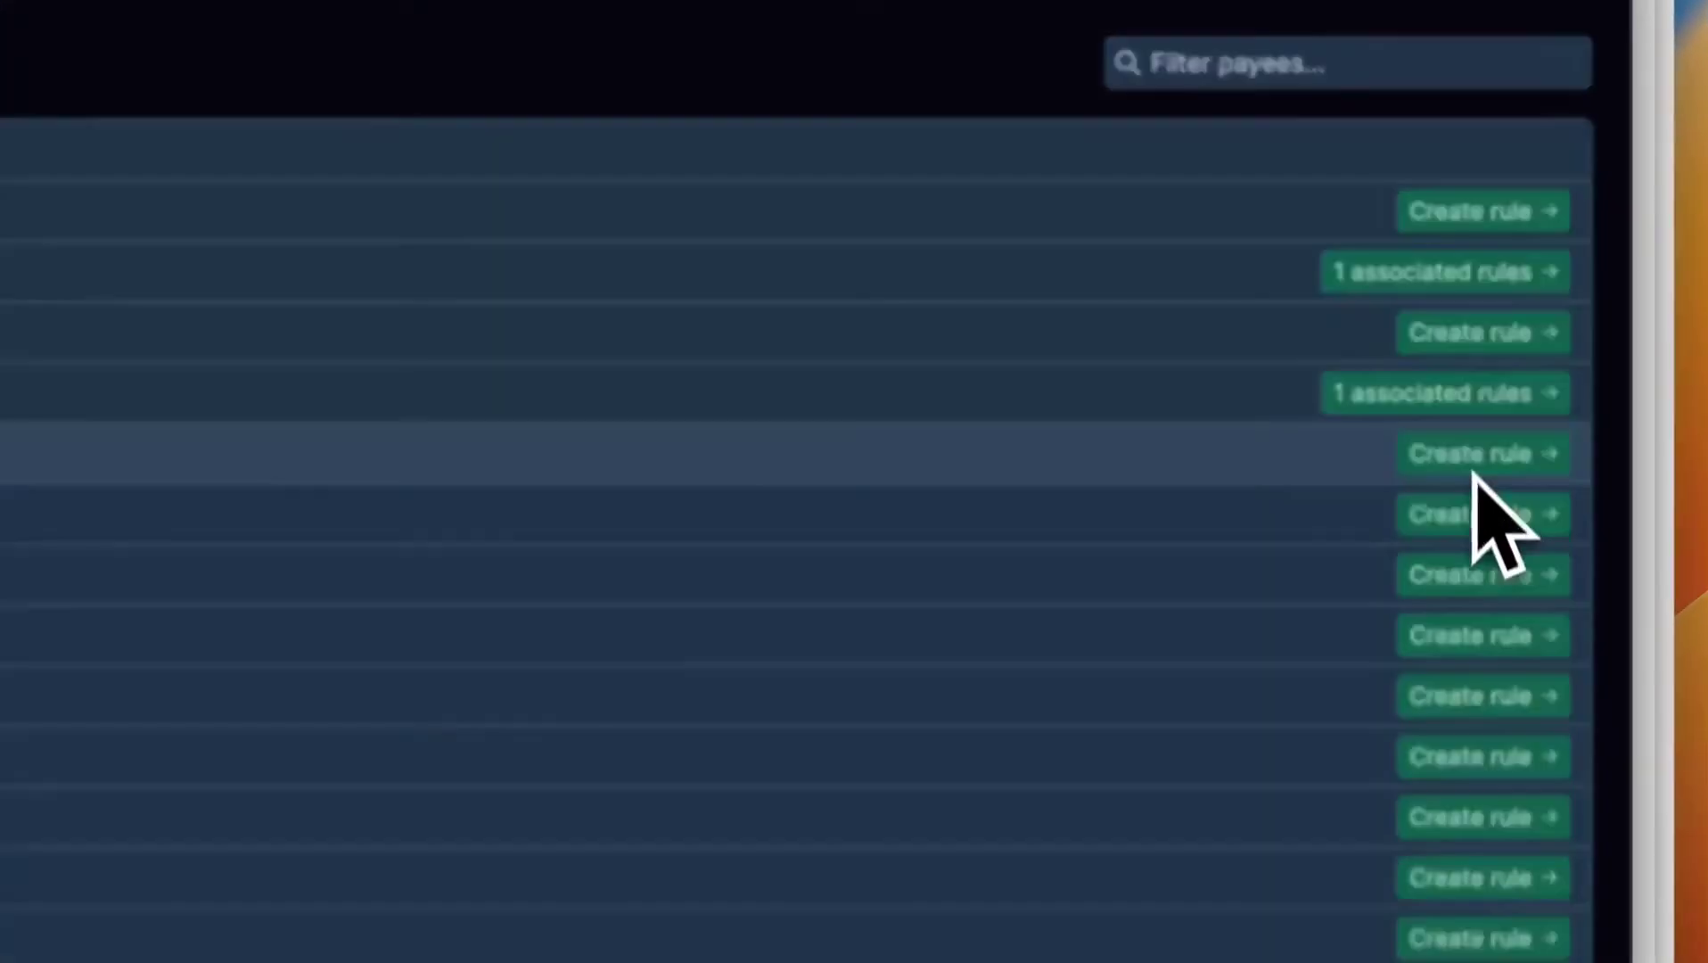
{"action": "left_click", "coordinate": [1472, 471]}
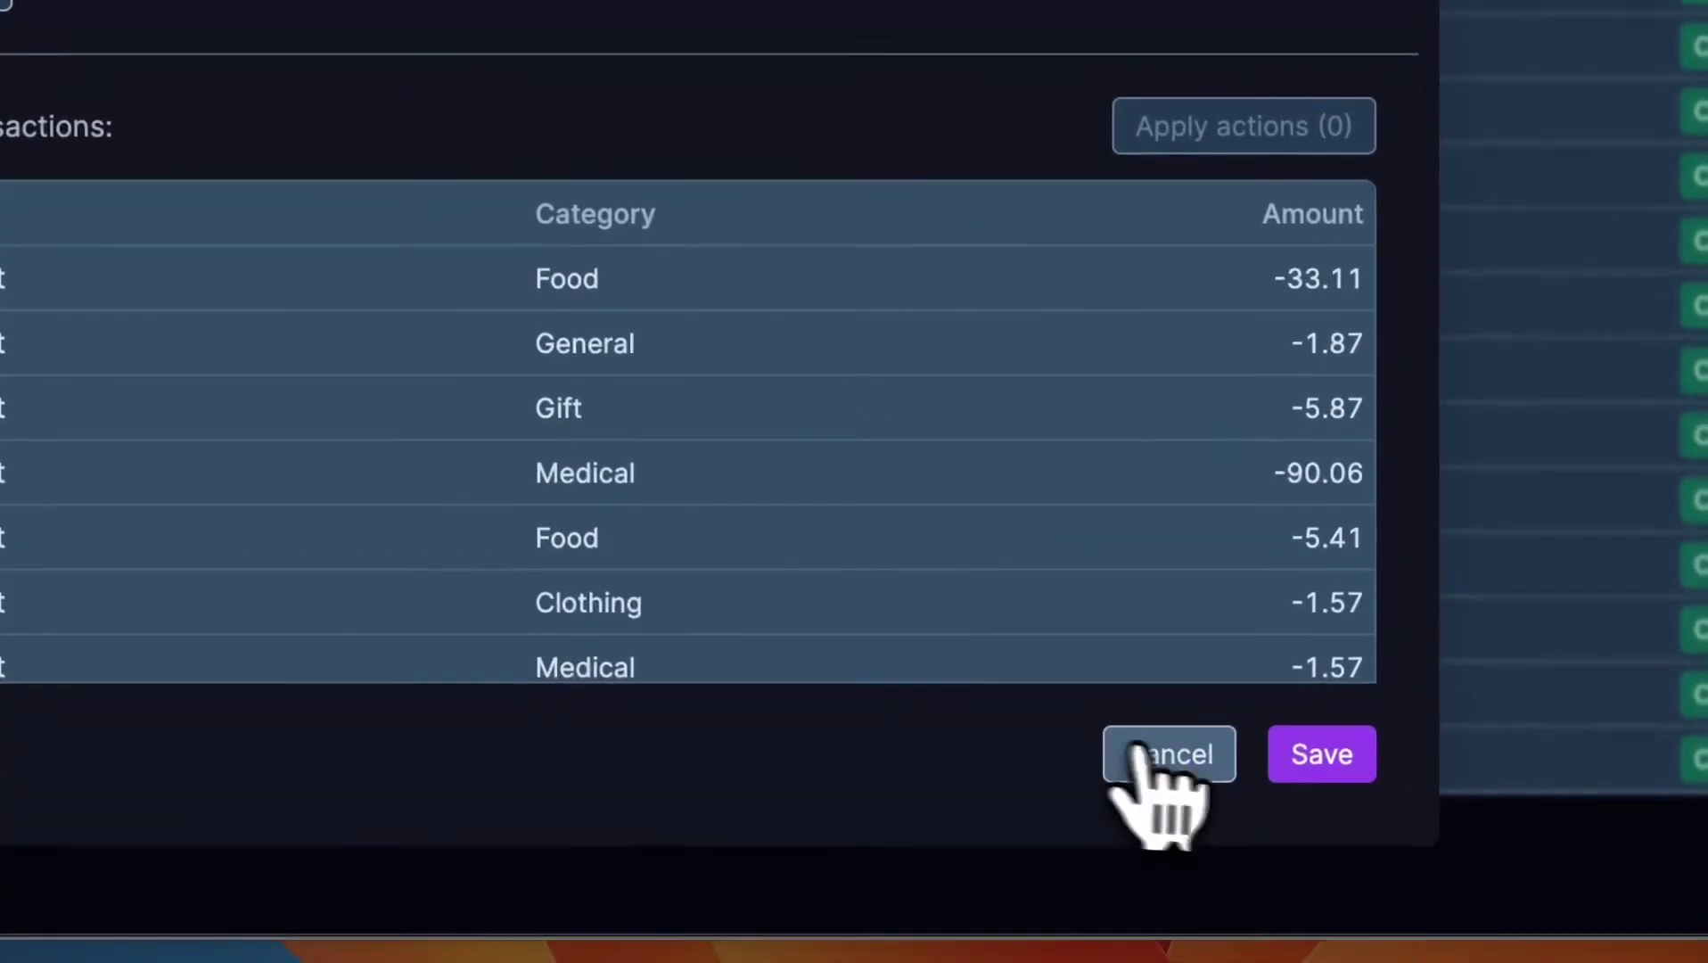
{"action": "left_click", "coordinate": [1159, 753]}
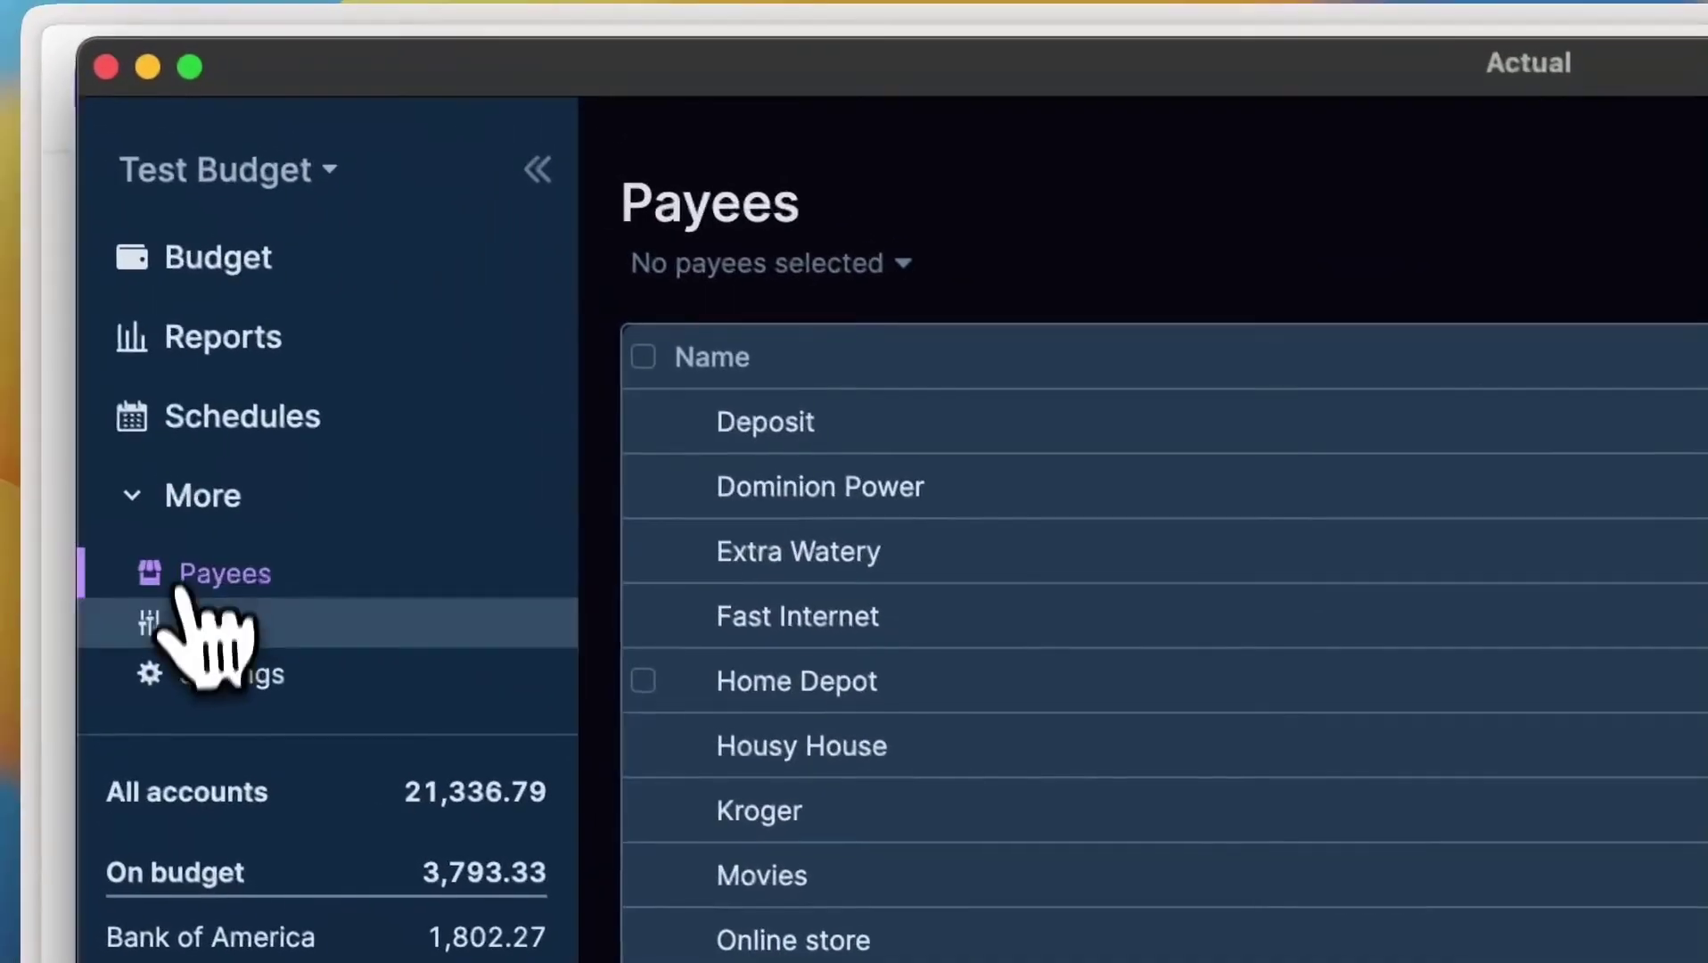
Review the Rules list with its schedule-linked rules, then go to Settings.
{"action": "left_click", "coordinate": [210, 624]}
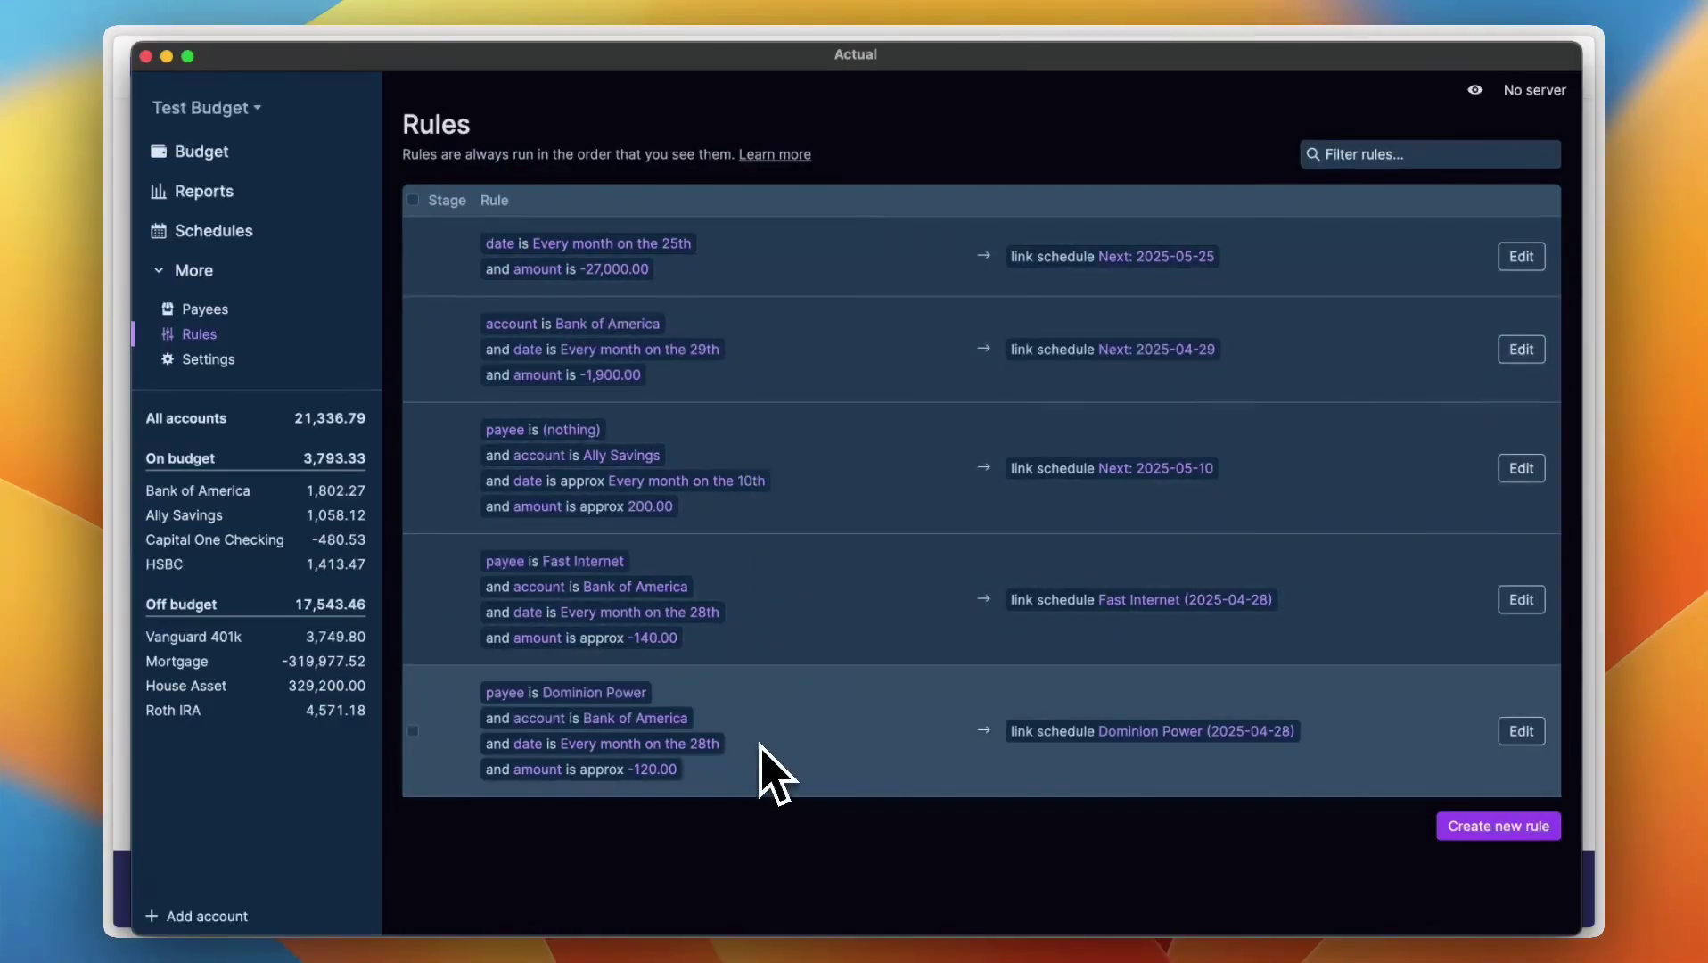
{"action": "left_click", "coordinate": [205, 356]}
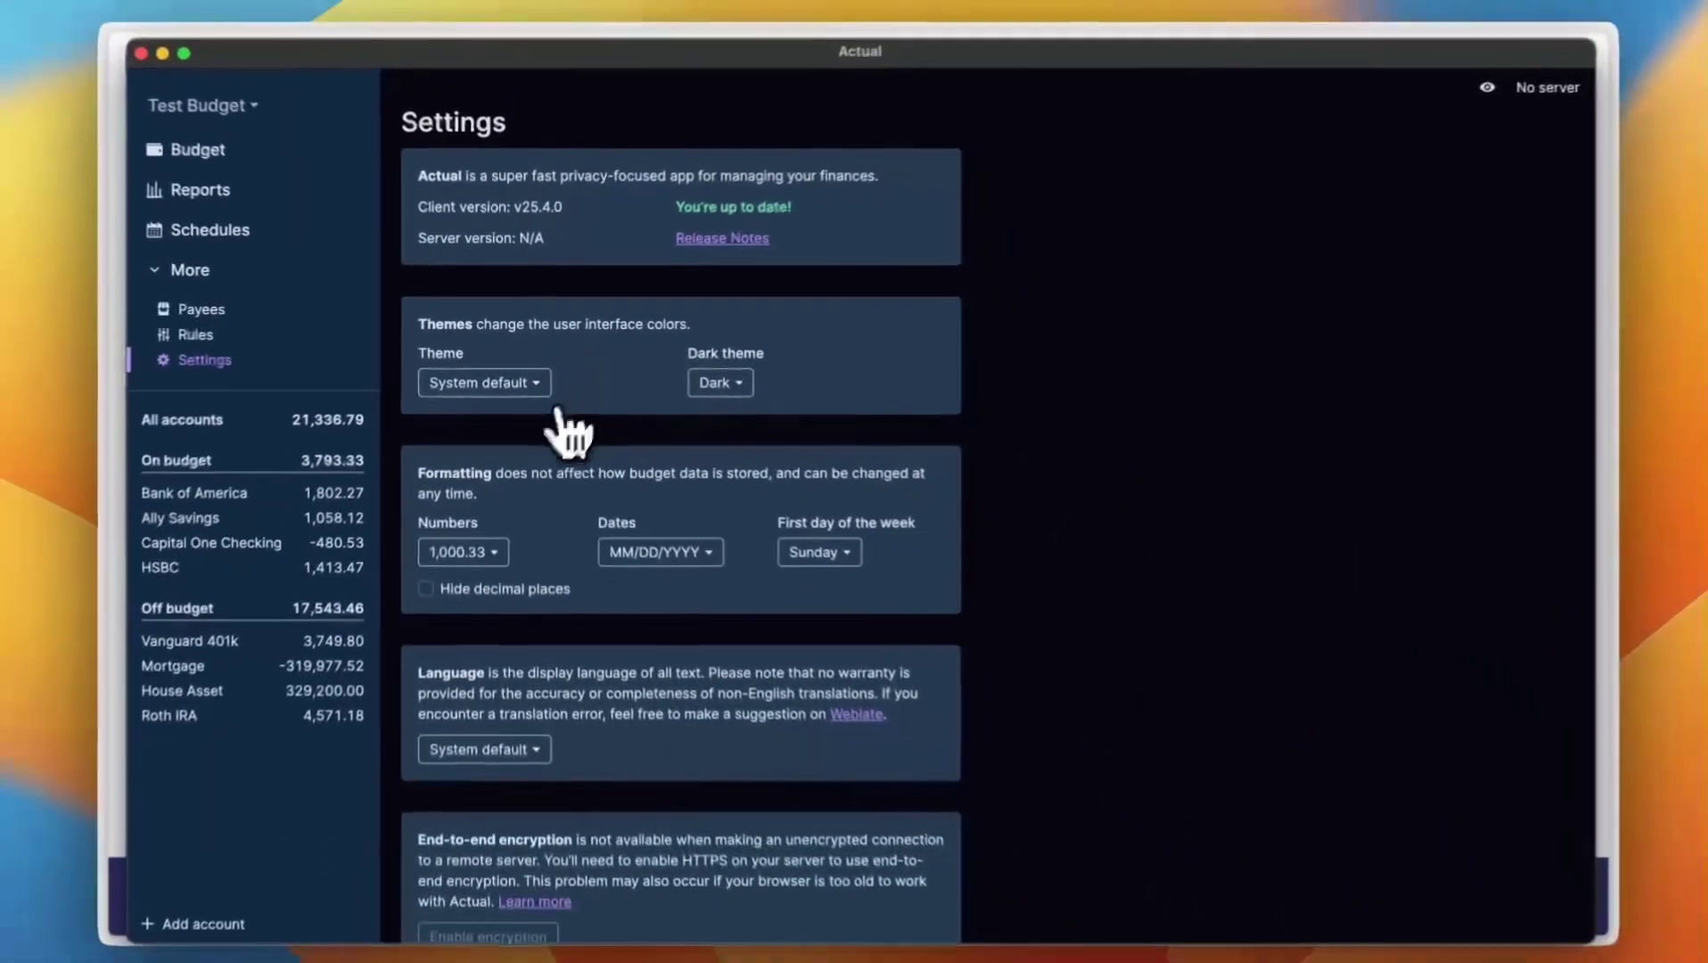
Scroll through Settings to review theme, number format, date format and week start options.
{"action": "scroll", "coordinate": [588, 923], "scroll_direction": "down", "scroll_amount": 1}
{"action": "scroll", "coordinate": [546, 677], "scroll_direction": "down", "scroll_amount": 5}
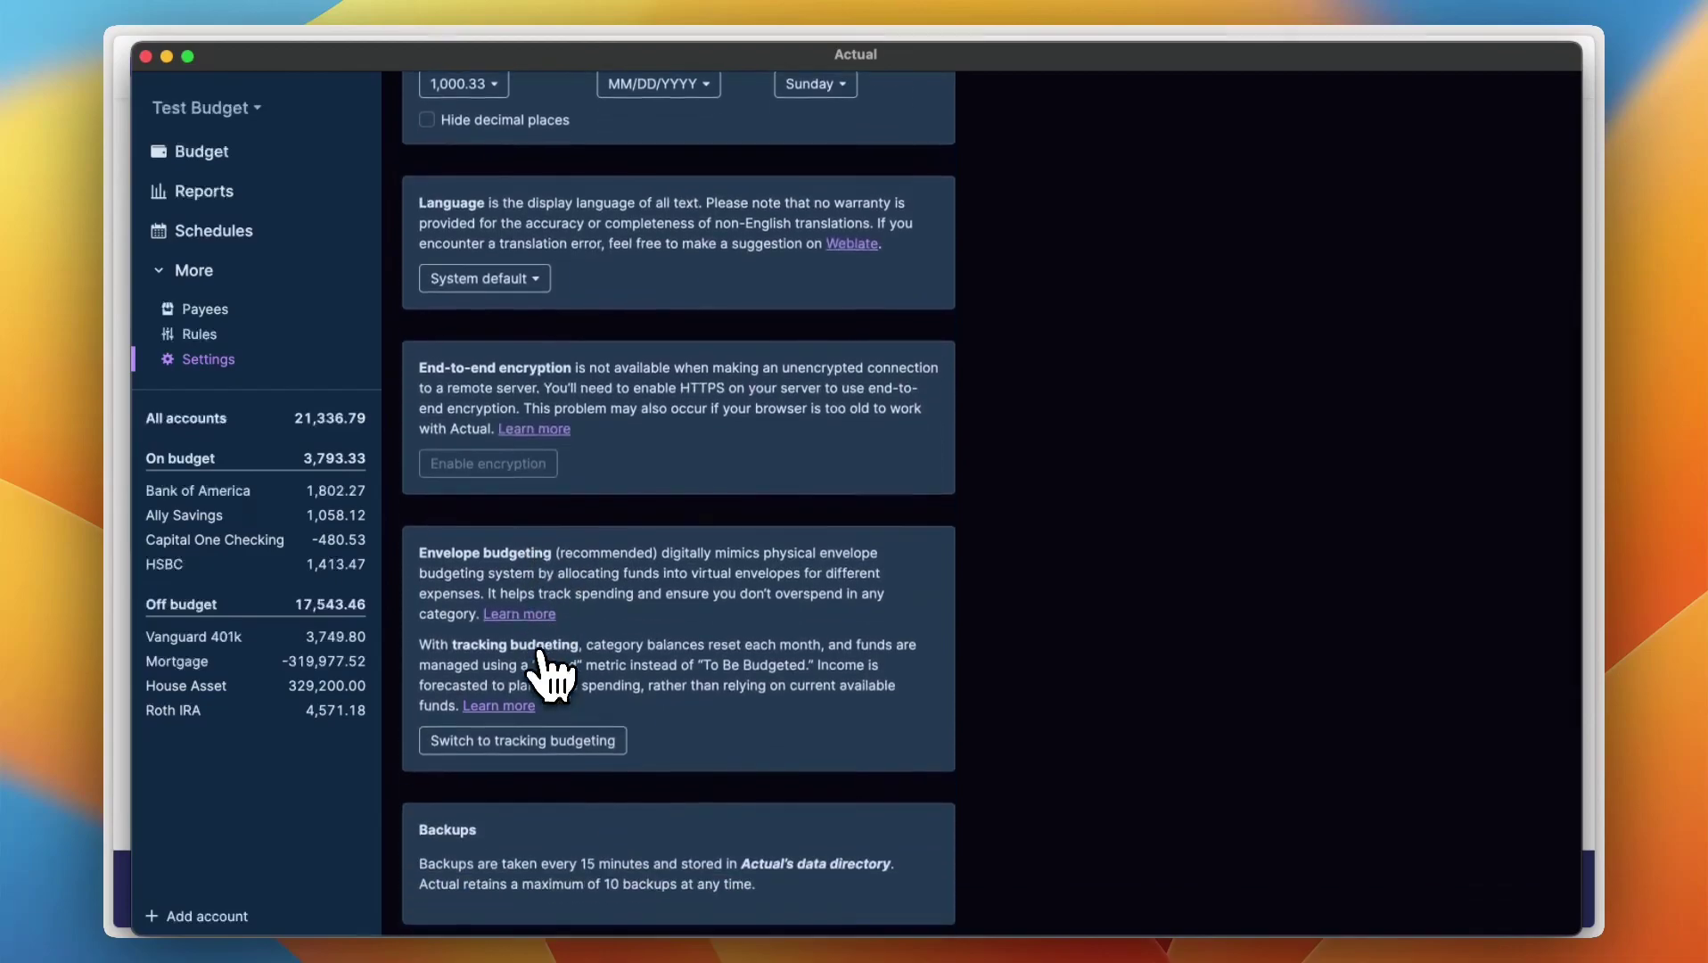
{"action": "scroll", "coordinate": [591, 686], "scroll_direction": "up", "scroll_amount": 6}
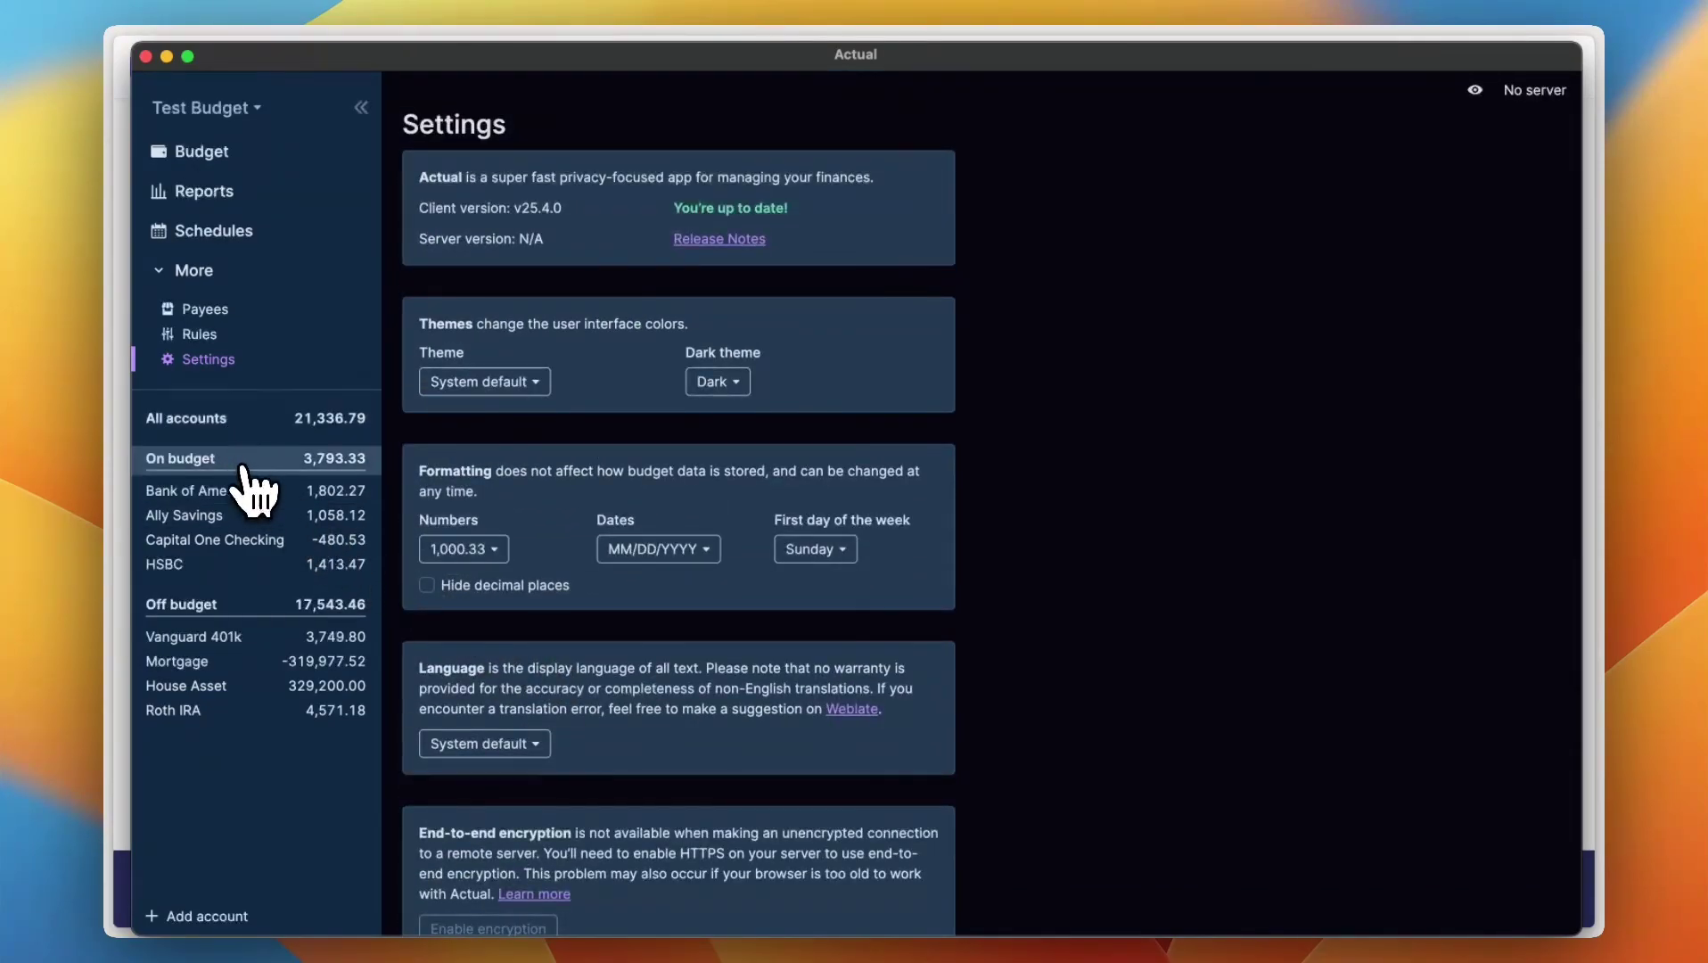